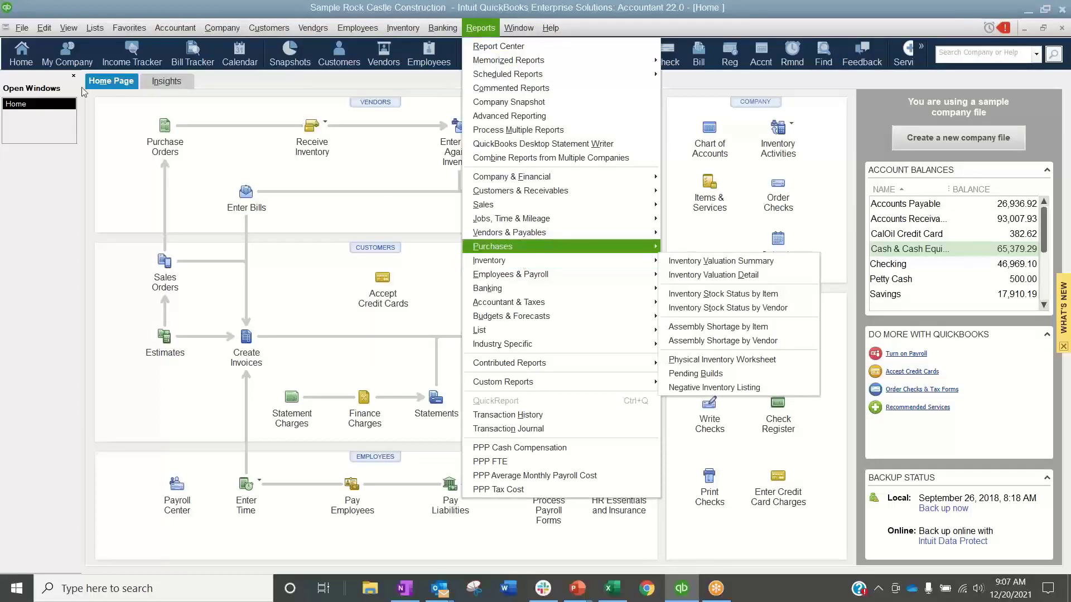
# - Run the Inventory Valuation Summary report and go to its as-of date
pyautogui.moveTo(558, 267)
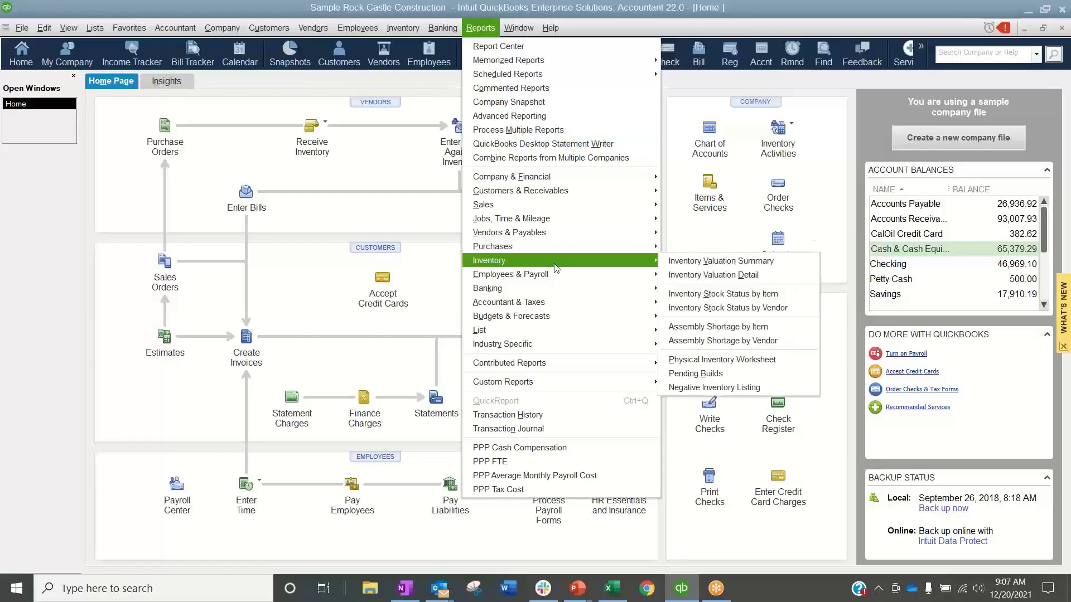
pyautogui.click(719, 261)
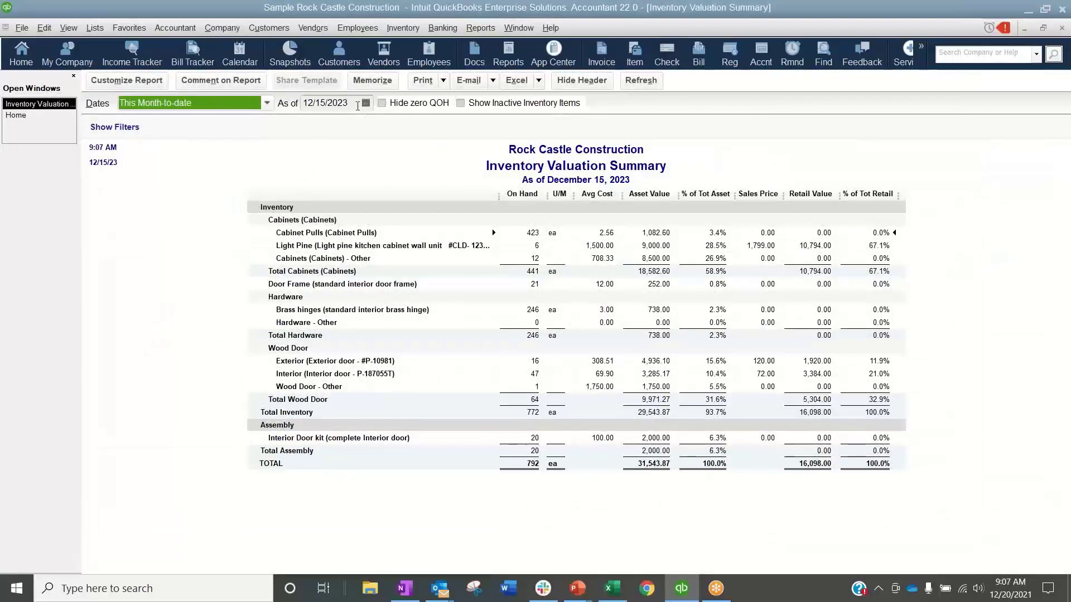
pyautogui.press('Tab')
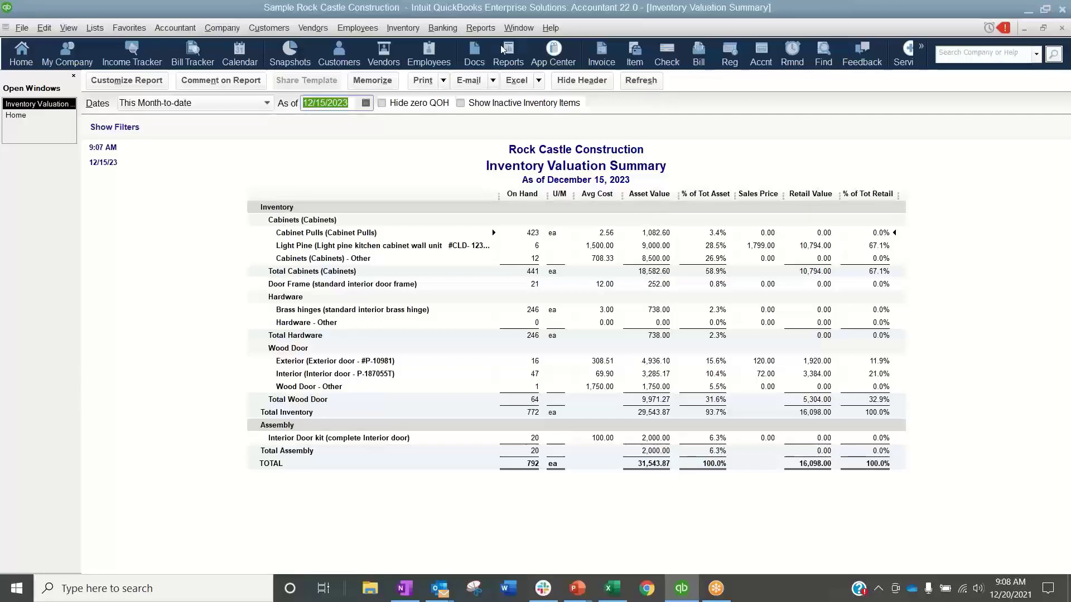
# - Run the standard Balance Sheet report and select the Inventory Asset line under Other Current Assets
pyautogui.click(491, 30)
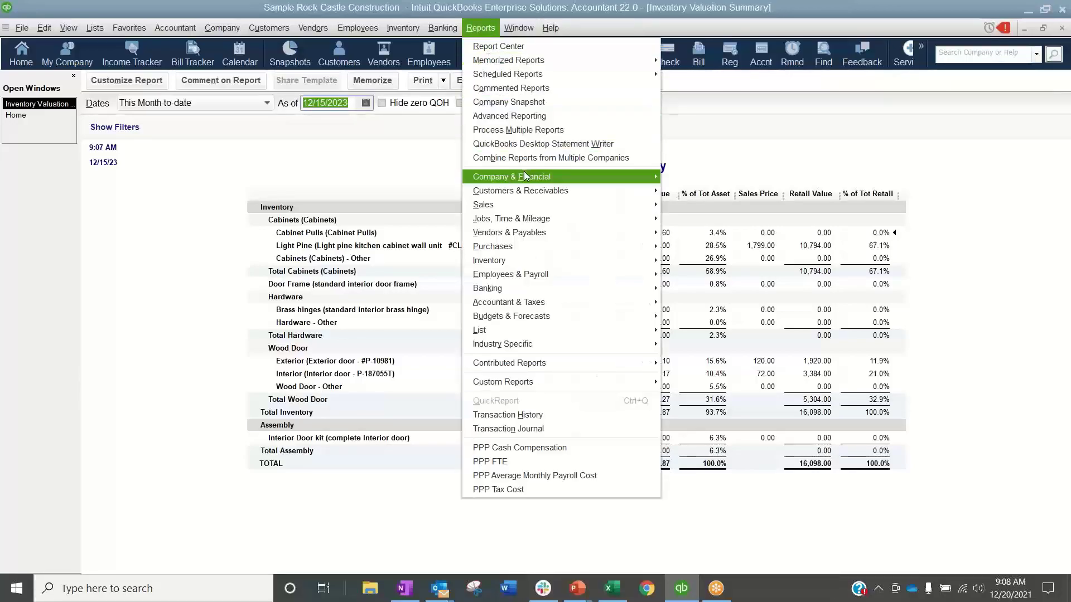
pyautogui.moveTo(526, 177)
pyautogui.click(712, 349)
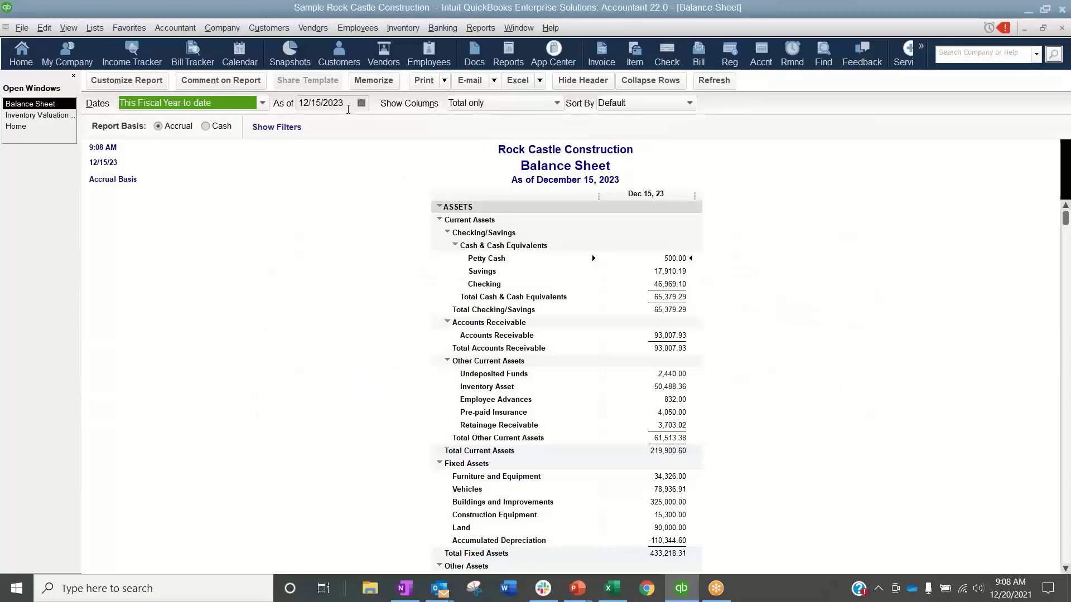
pyautogui.click(333, 106)
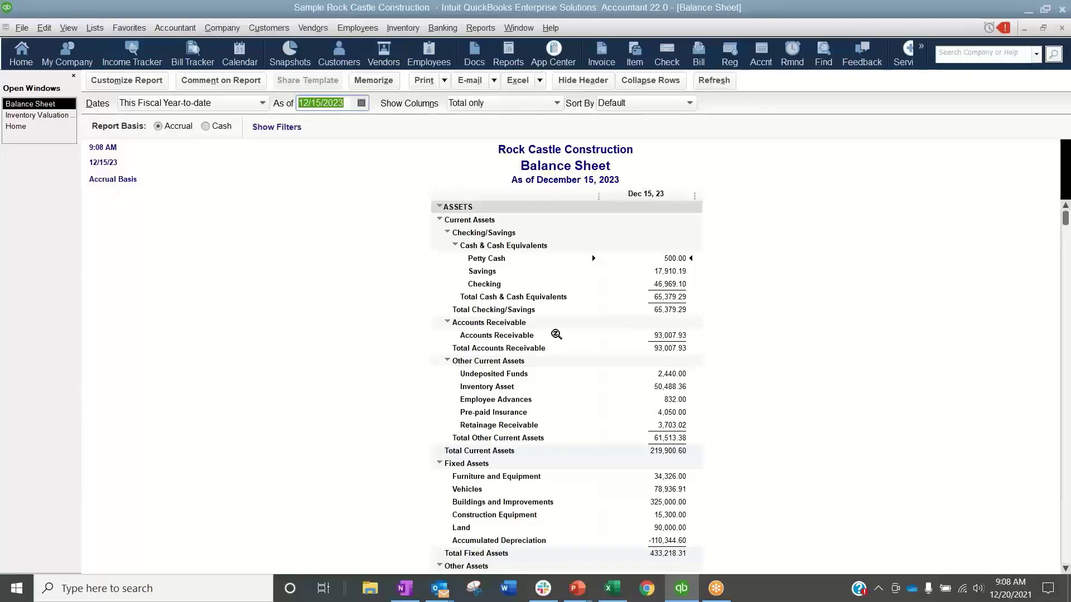
pyautogui.click(654, 388)
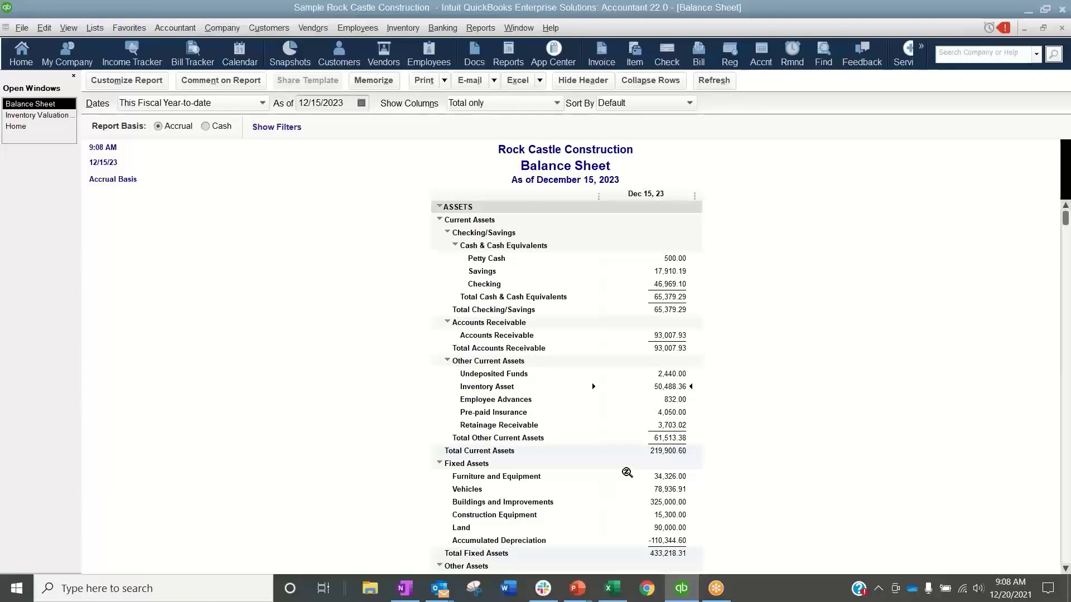
# - Compare the total asset value in the Inventory Valuation Summary with the Inventory Asset balance on the Balance Sheet
pyautogui.click(71, 116)
pyautogui.click(660, 465)
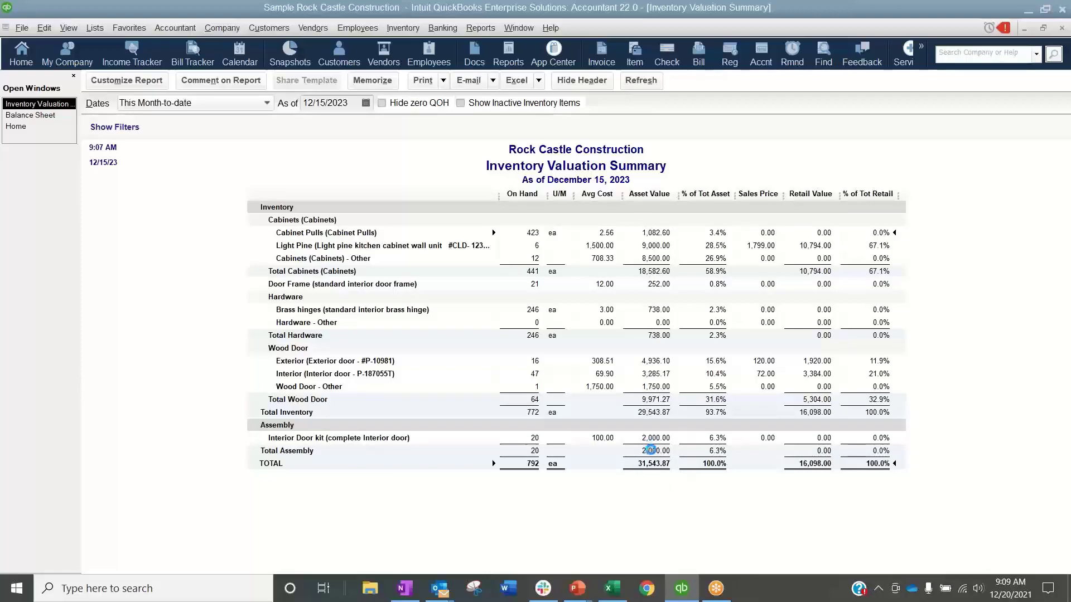
pyautogui.doubleClick(649, 489)
pyautogui.press('Escape')
pyautogui.click(73, 116)
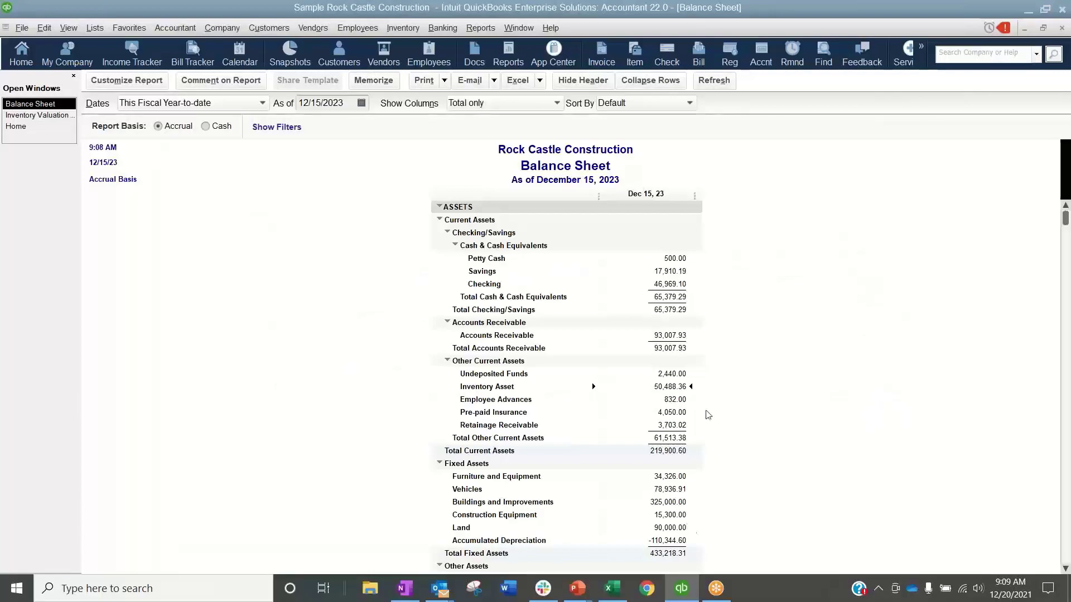
pyautogui.click(25, 115)
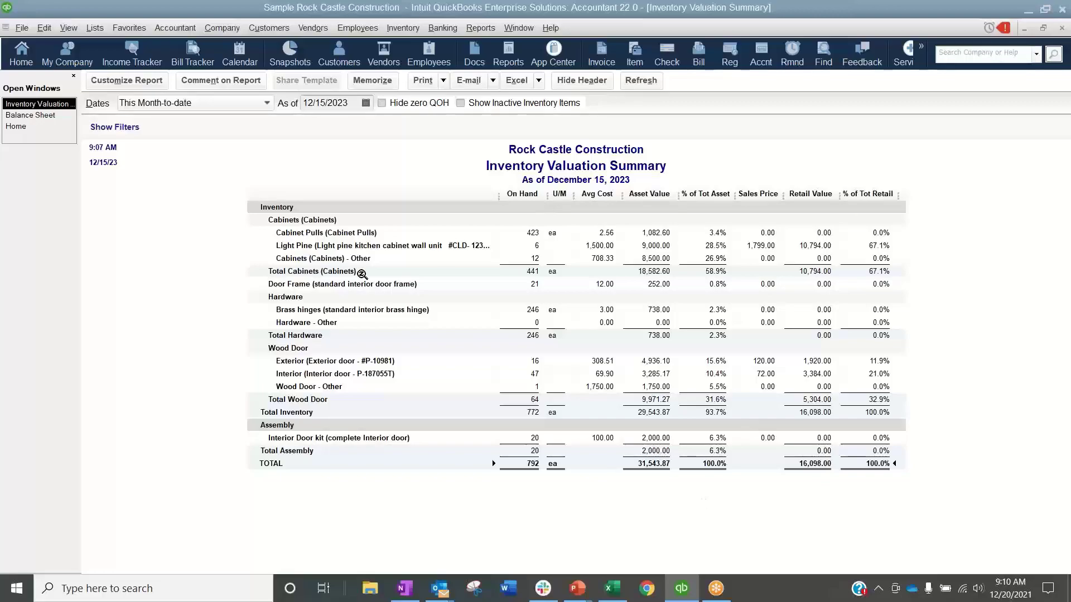
# - Open the Item List and adjust the column widths so the full item types and accounts can be read
pyautogui.click(95, 29)
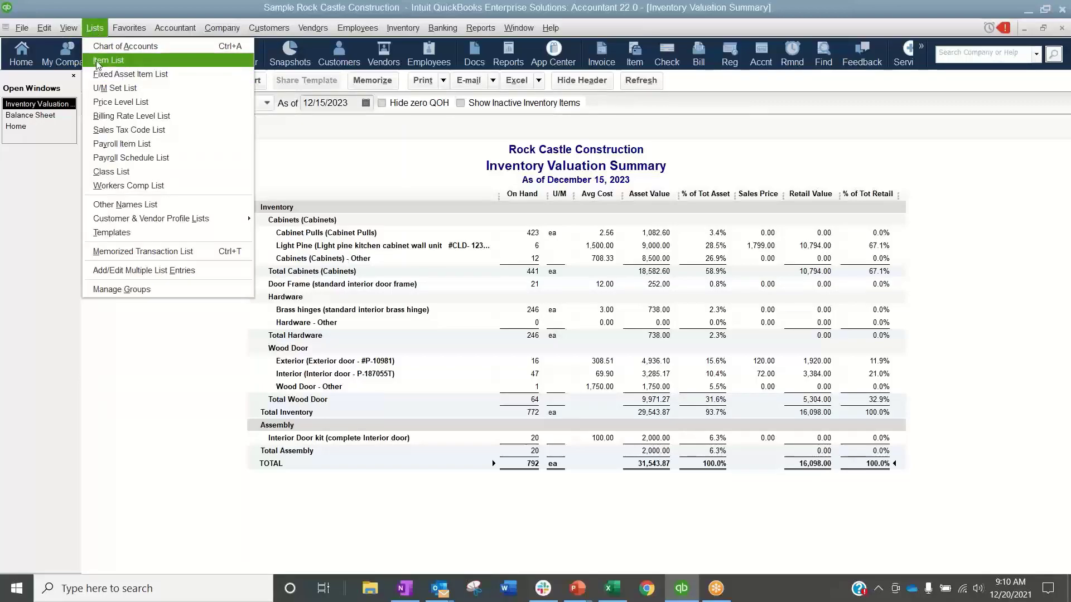
pyautogui.click(100, 61)
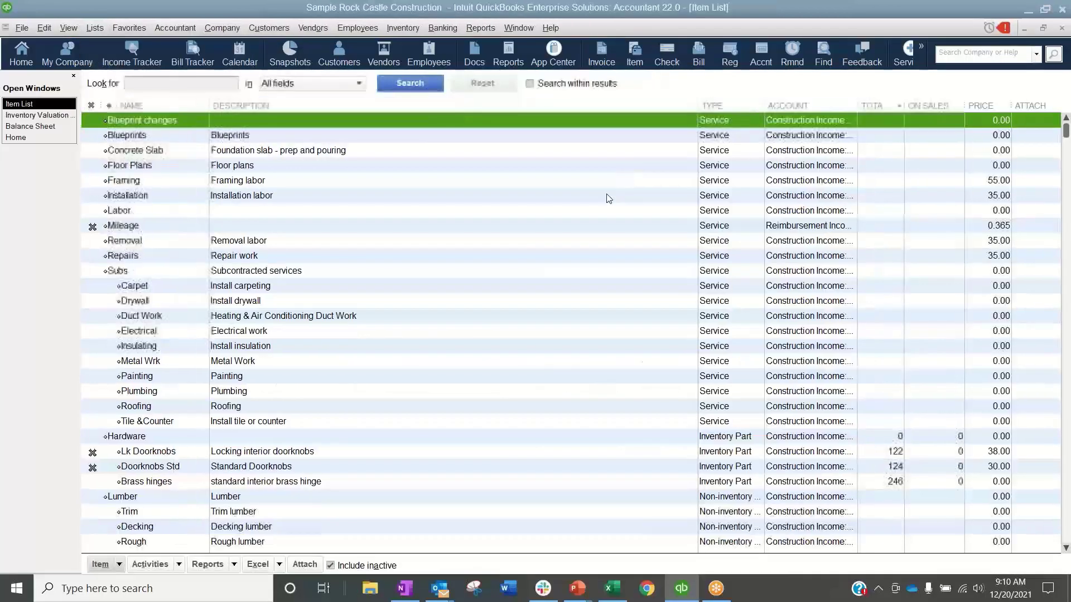
pyautogui.moveTo(209, 106); pyautogui.dragTo(323, 106)
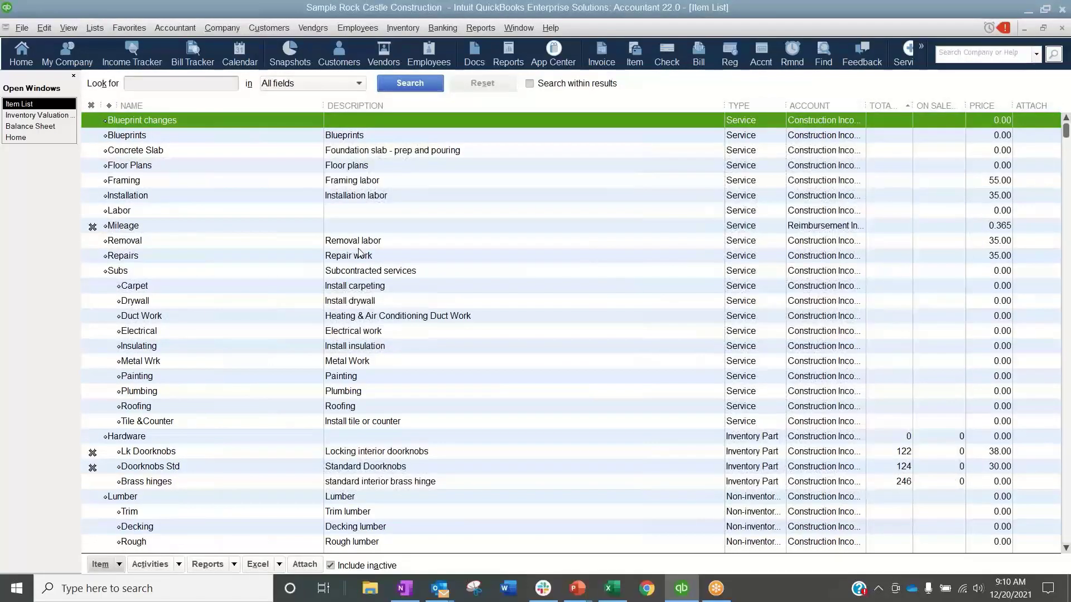
pyautogui.moveTo(725, 104); pyautogui.dragTo(518, 104)
pyautogui.scroll(-1, 552, 390)
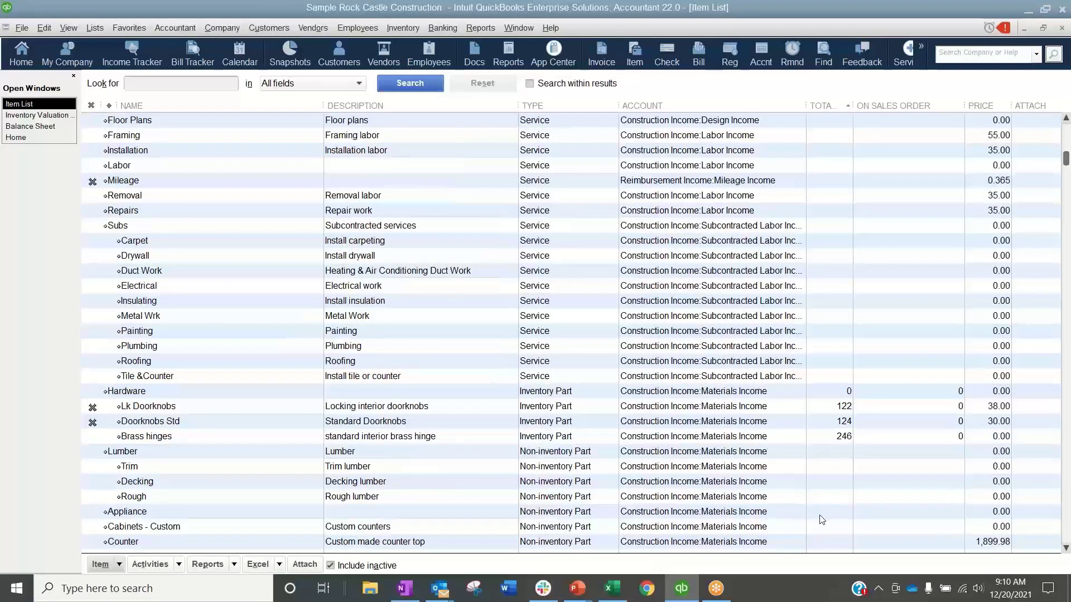
# - Narrow the Name column of the Item List and hide the inactive items
pyautogui.moveTo(518, 105); pyautogui.dragTo(241, 105)
pyautogui.click(112, 564)
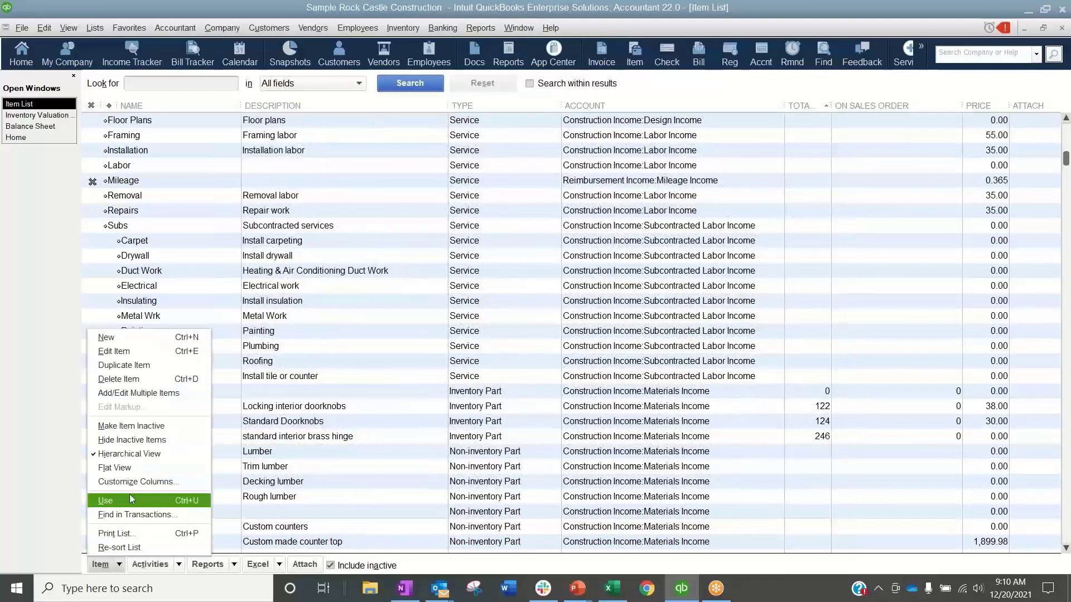
pyautogui.click(142, 442)
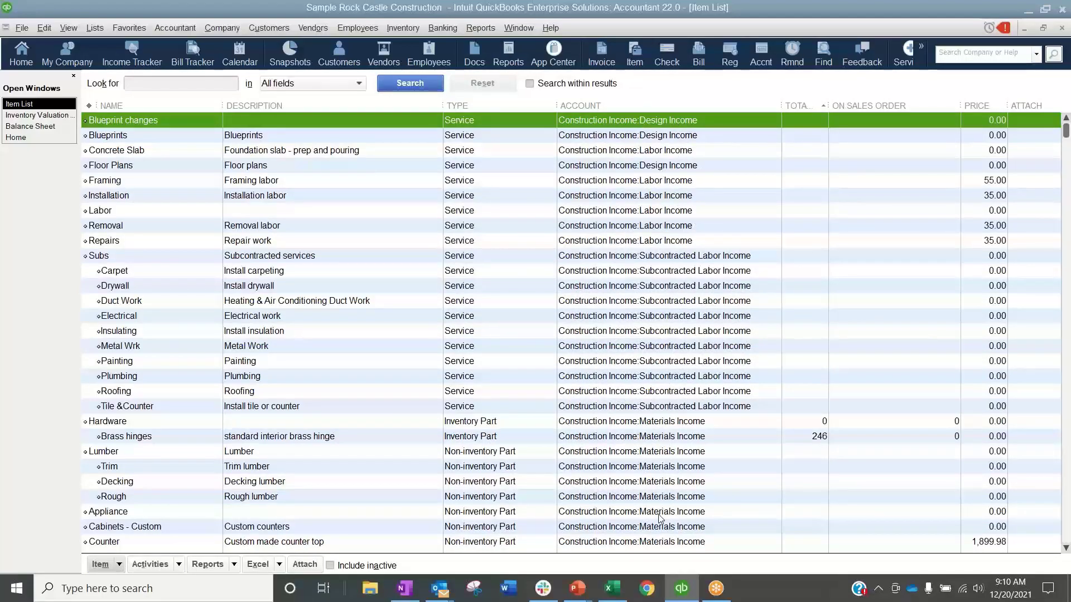
# - Try marking the Framing service item as used in assemblies or performed by a subcontractor, with Inventory Asset as its expense account
pyautogui.doubleClick(483, 181)
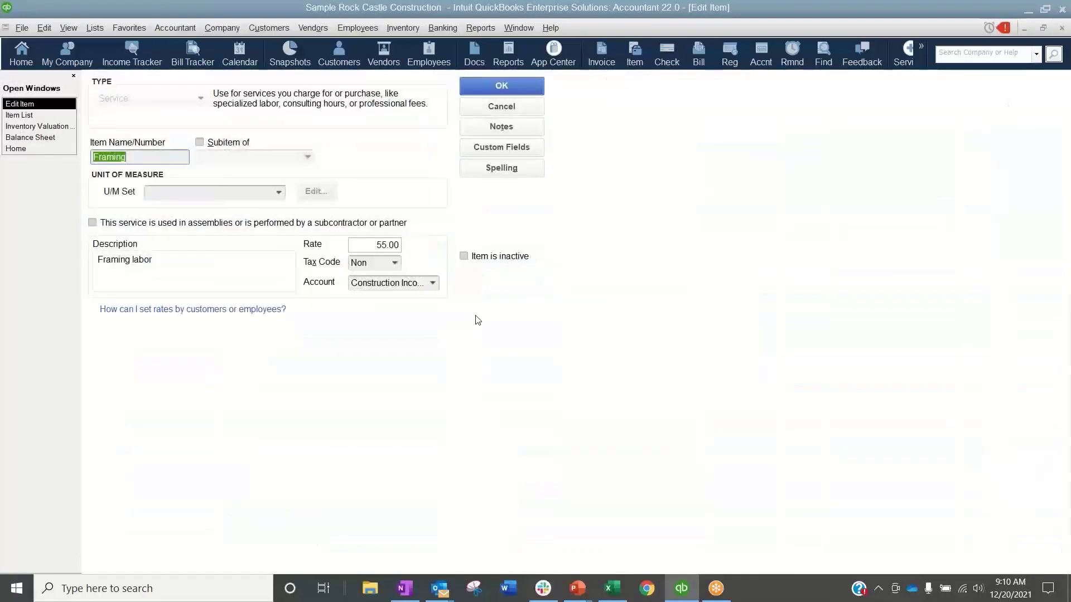
pyautogui.click(167, 222)
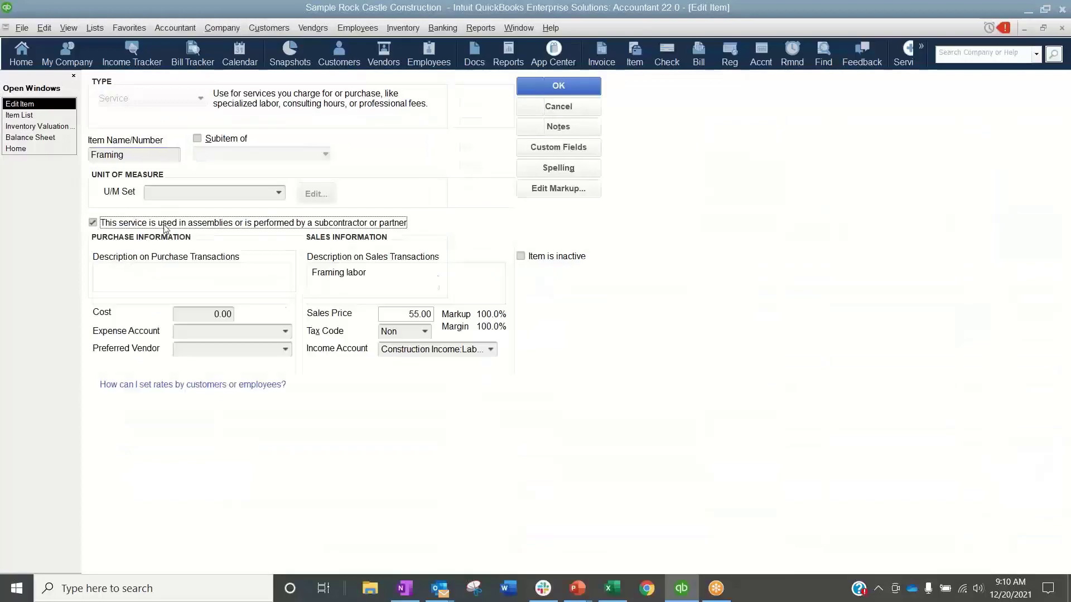
pyautogui.click(285, 331)
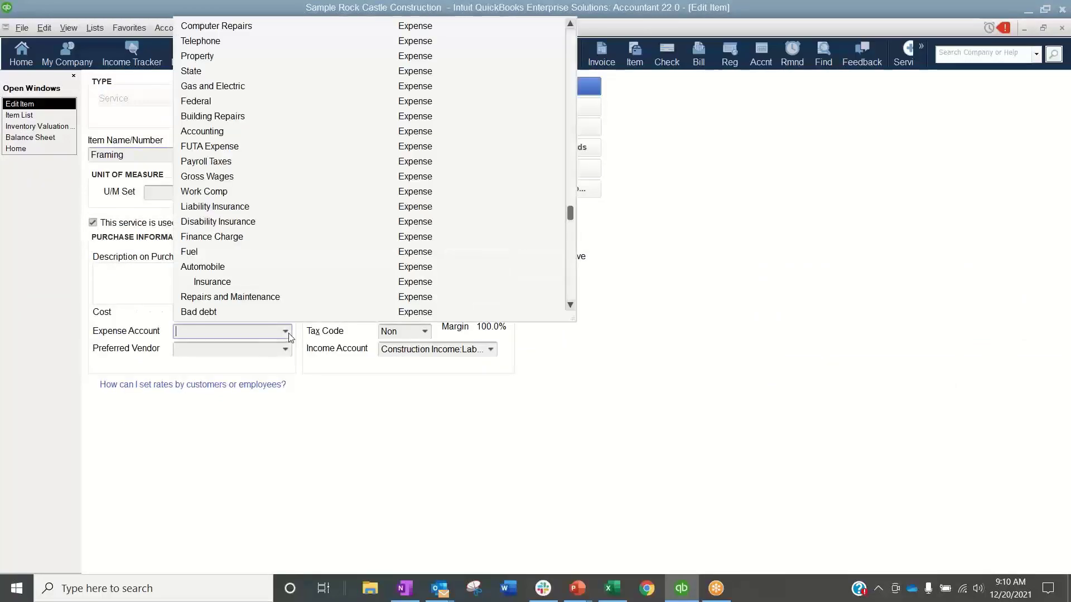
pyautogui.scroll(20, 268, 235)
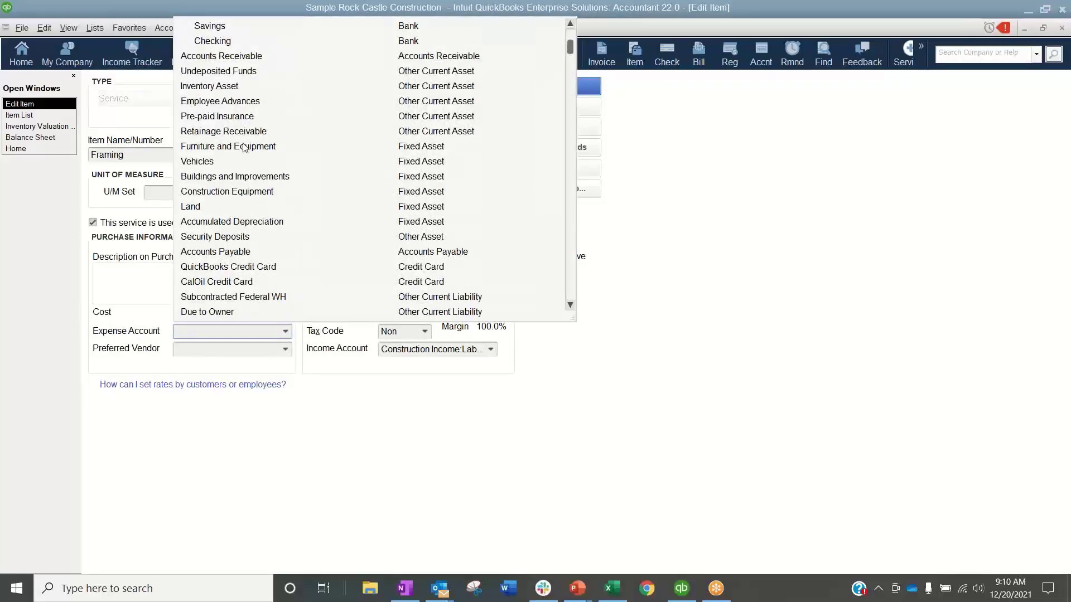
pyautogui.click(224, 86)
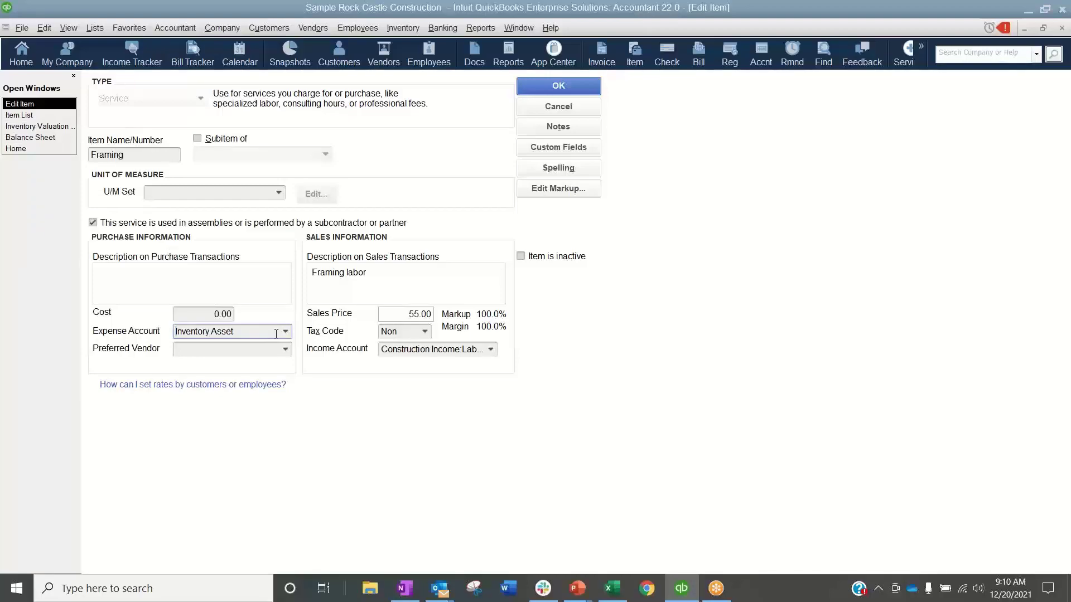
pyautogui.moveTo(237, 331); pyautogui.dragTo(175, 331)
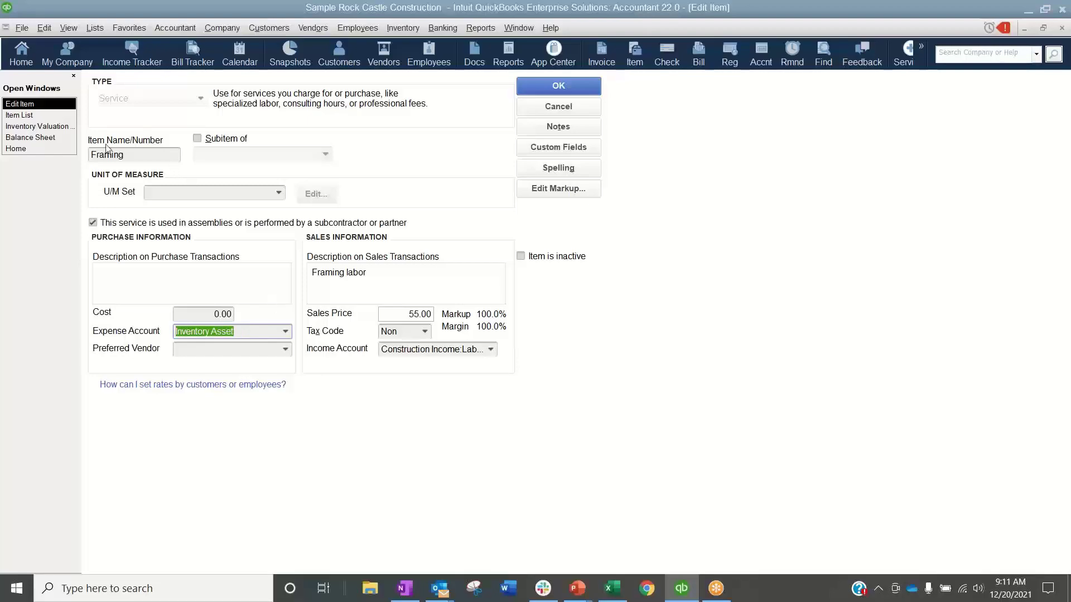
pyautogui.click(132, 155)
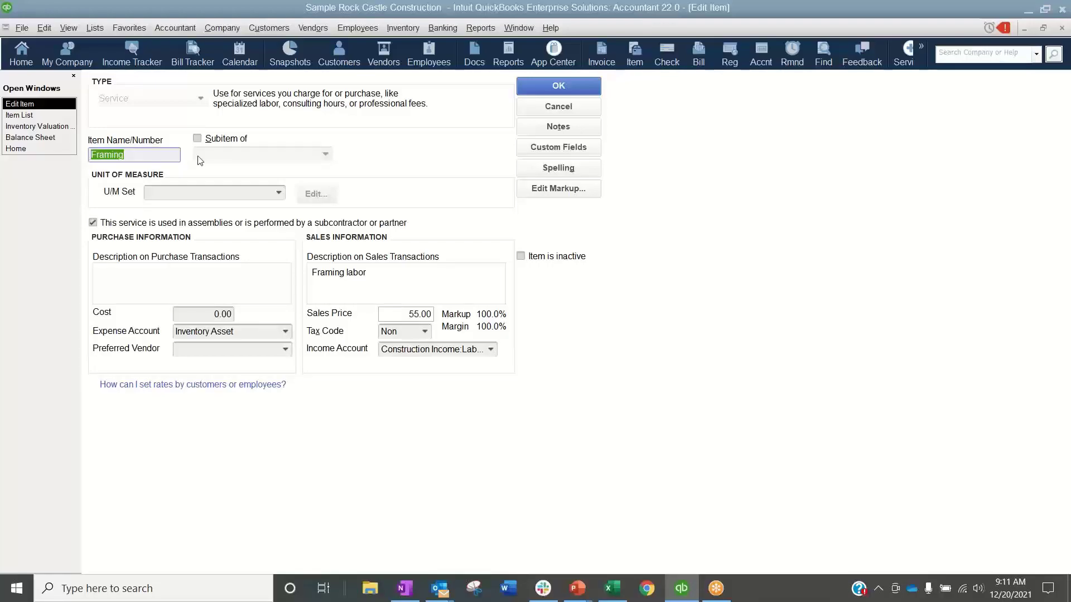
pyautogui.click(265, 333)
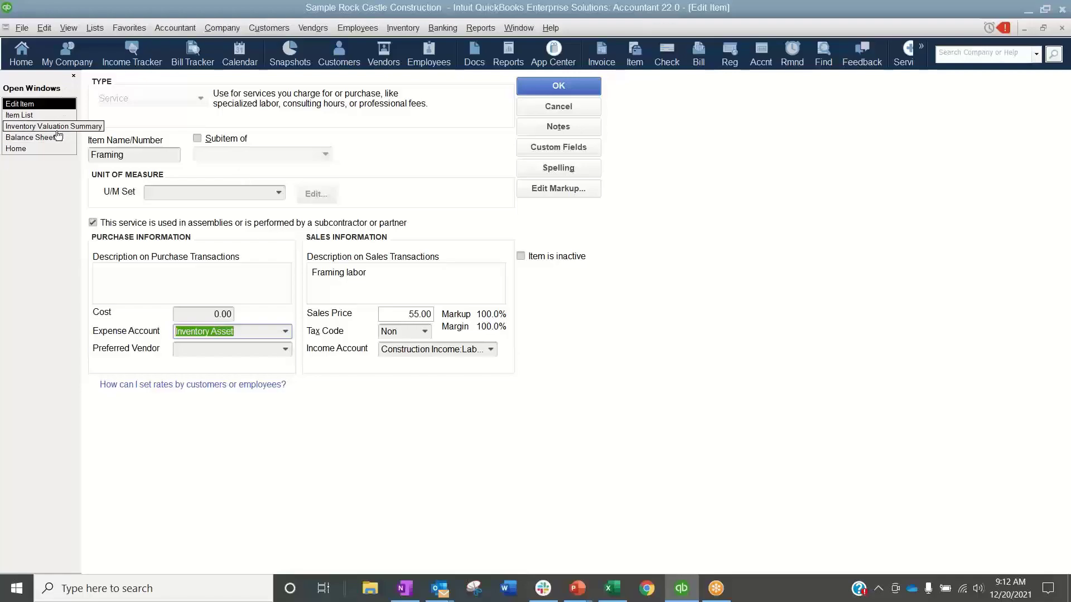
# - Close the Inventory Valuation Summary report and discard the edits to the Framing item
pyautogui.click(39, 126)
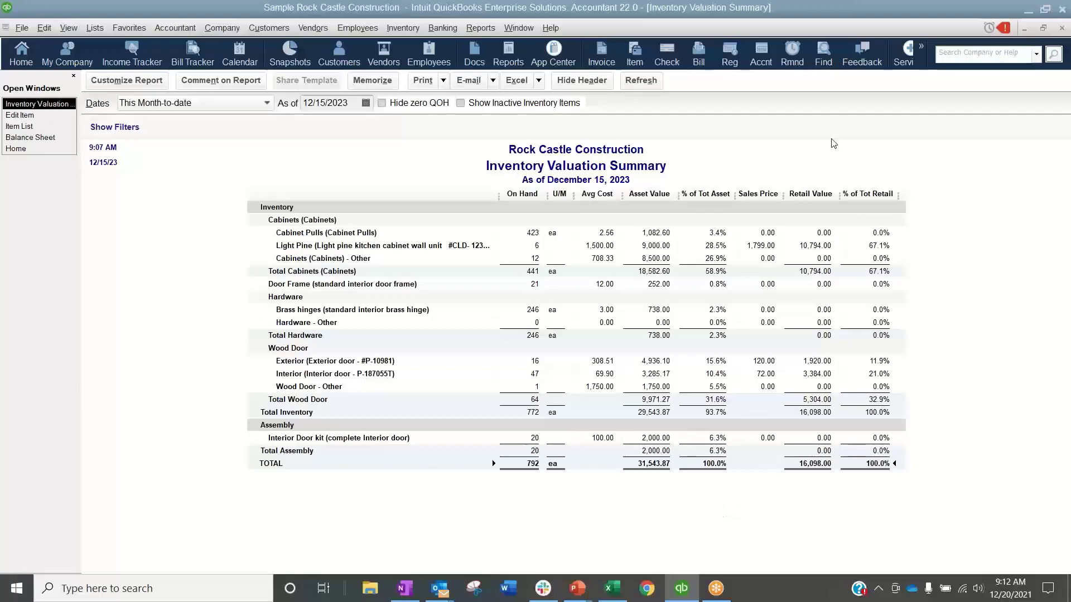
pyautogui.click(1062, 28)
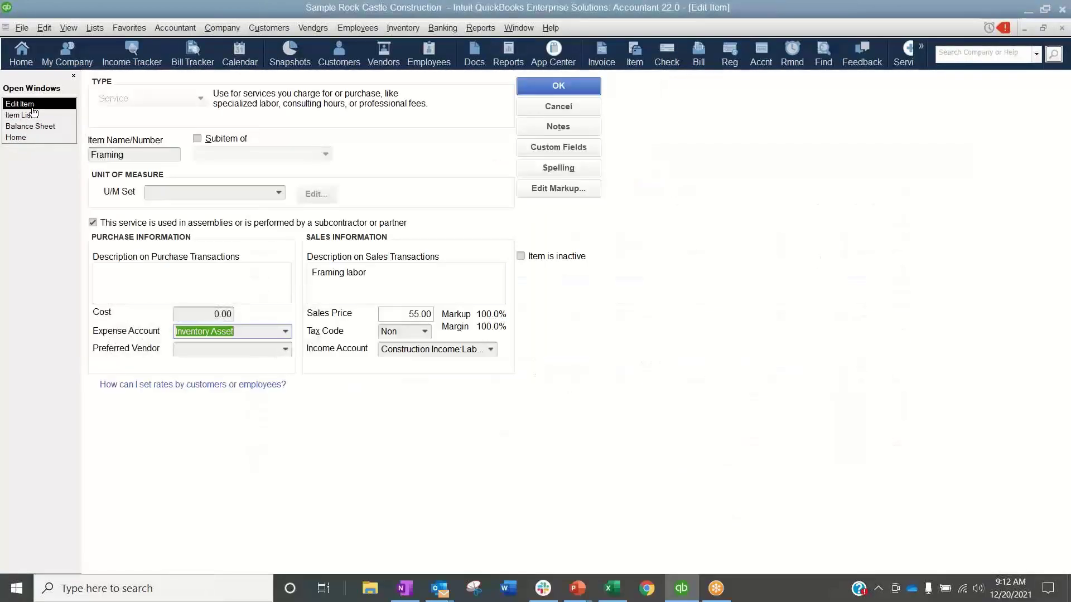
pyautogui.click(559, 106)
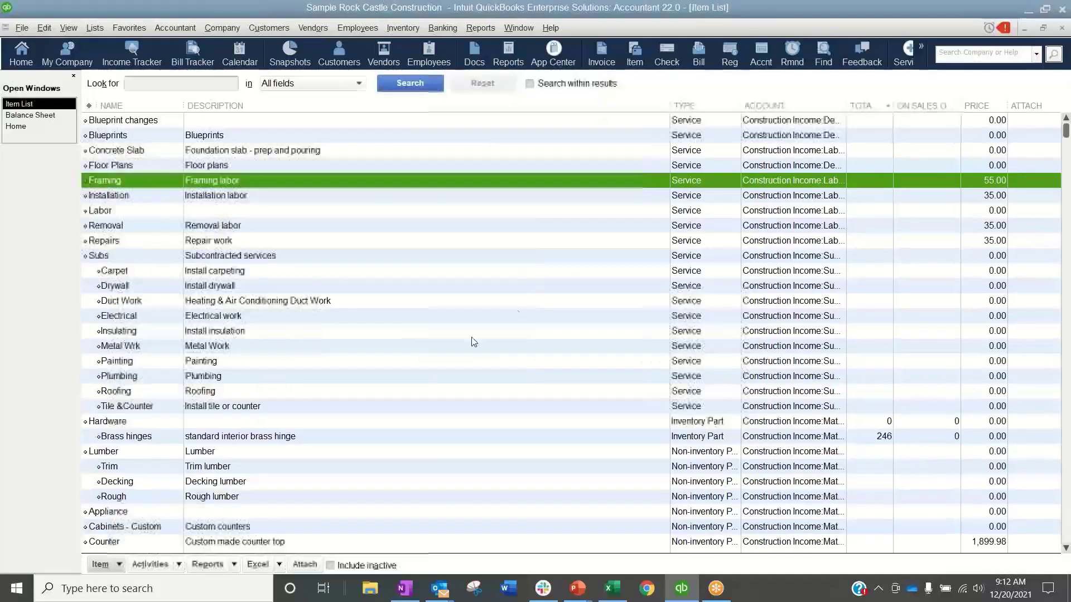
# - Narrow the Item List's Description column and add Asset Account and COGS Account to the chosen columns
pyautogui.moveTo(668, 105); pyautogui.dragTo(402, 106)
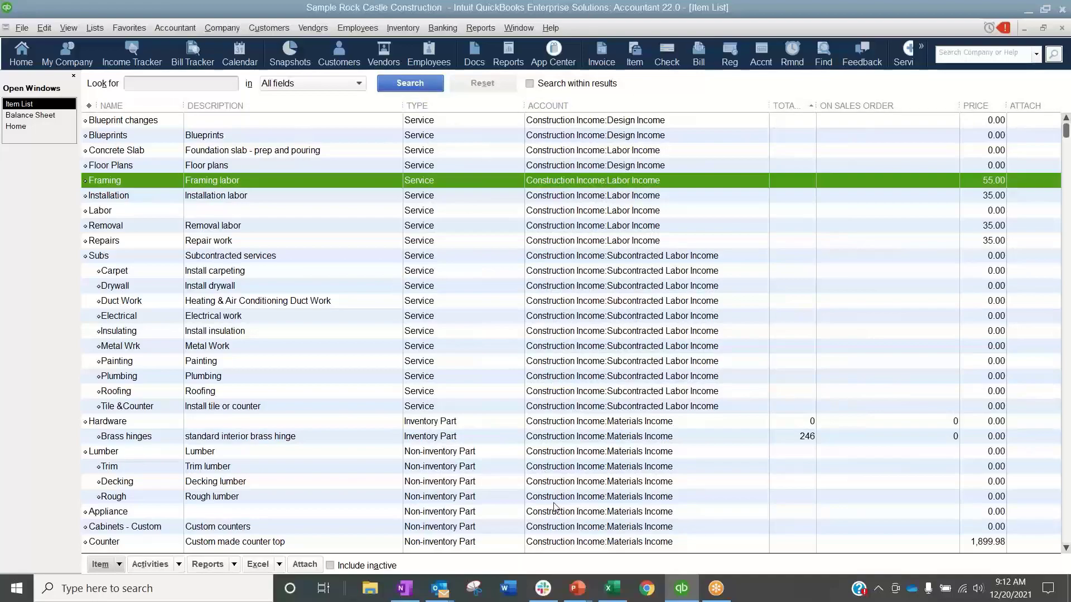
pyautogui.rightClick(603, 108)
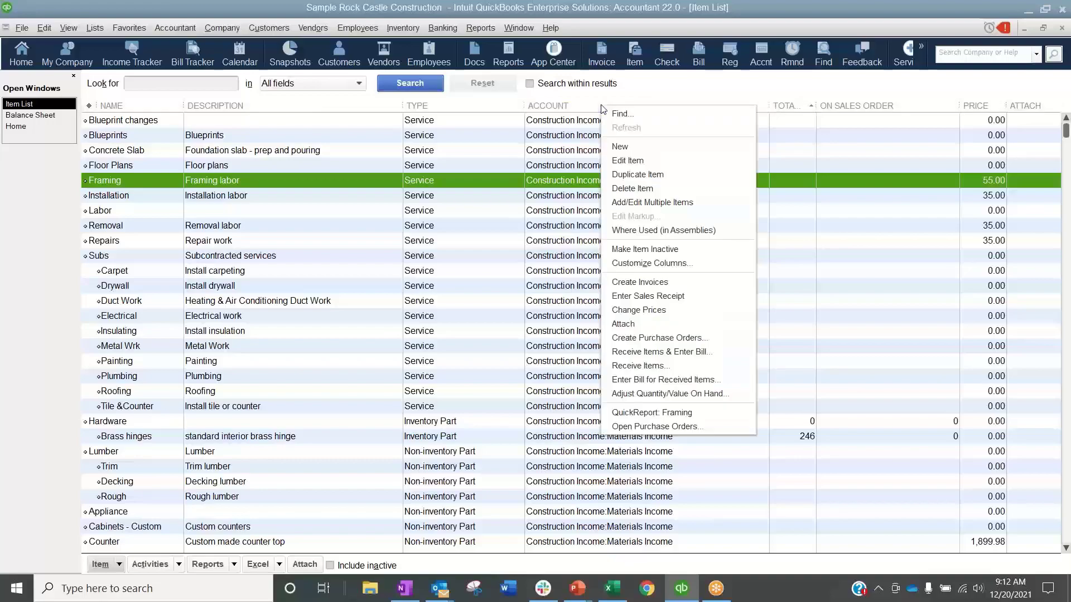
pyautogui.click(654, 263)
pyautogui.click(156, 143)
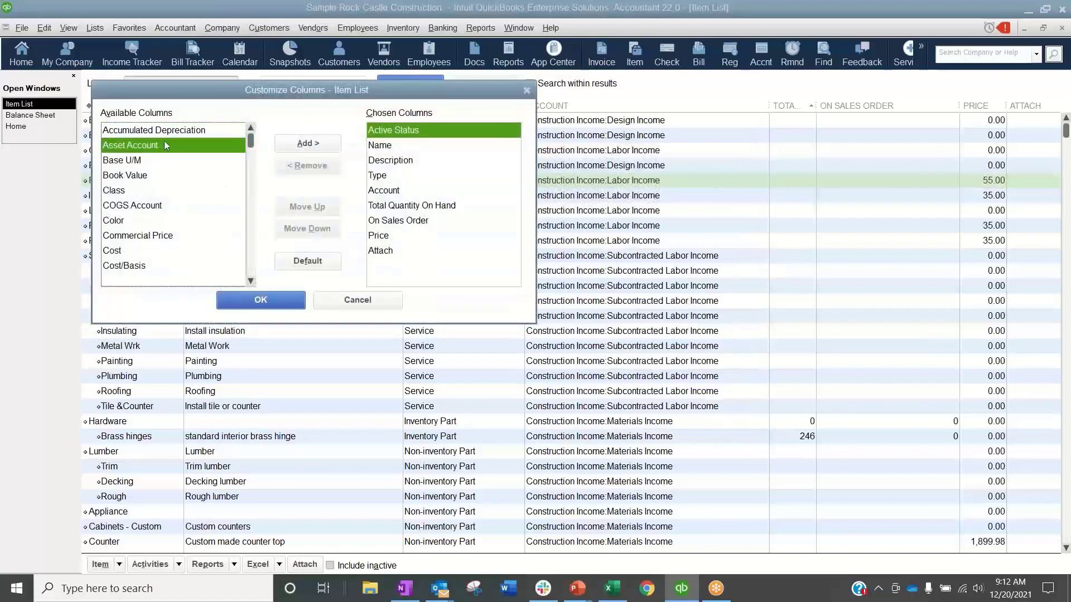
pyautogui.click(307, 143)
pyautogui.click(153, 191)
pyautogui.click(313, 145)
# - Order the chosen columns so COGS Account and Asset Account follow directly after Account, and apply the column customization
pyautogui.click(320, 210)
pyautogui.click(320, 210)
pyautogui.click(320, 210)
pyautogui.click(320, 209)
pyautogui.click(320, 210)
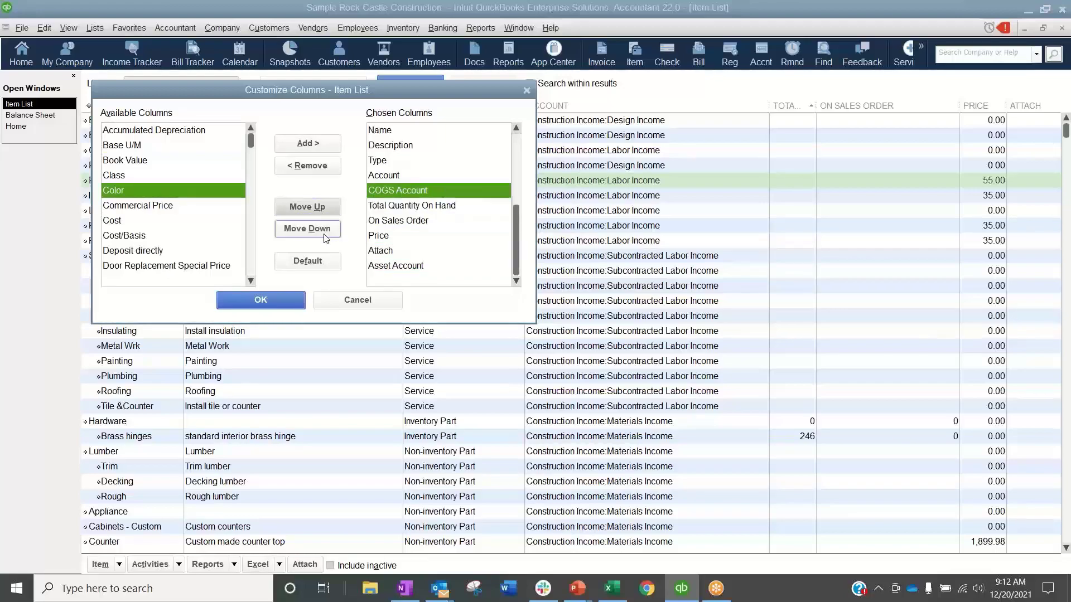
pyautogui.click(386, 265)
pyautogui.click(311, 211)
pyautogui.click(311, 211)
pyautogui.click(312, 211)
pyautogui.click(312, 212)
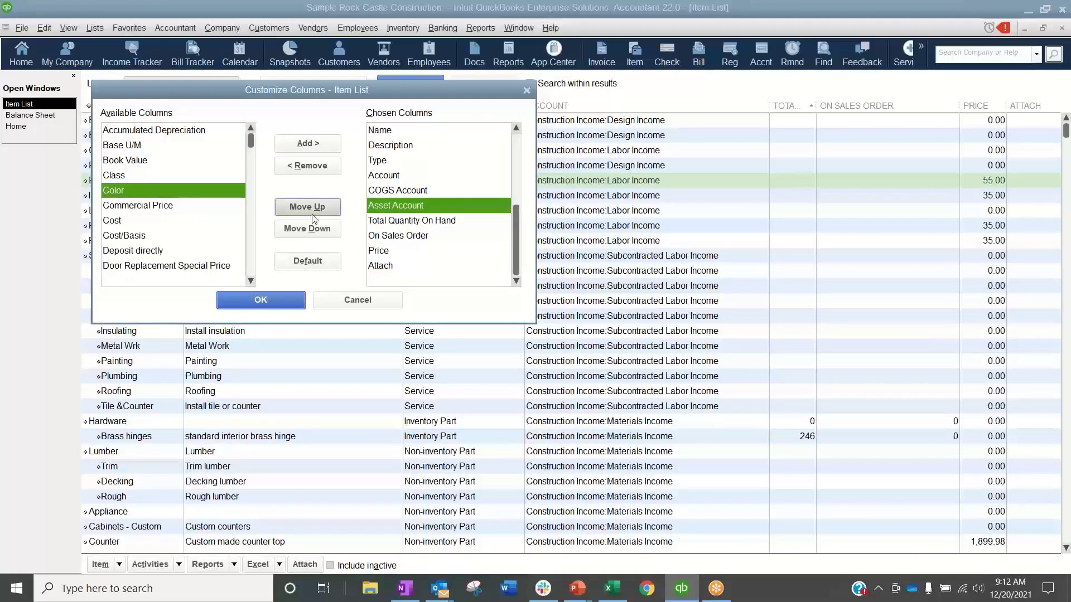
pyautogui.click(294, 299)
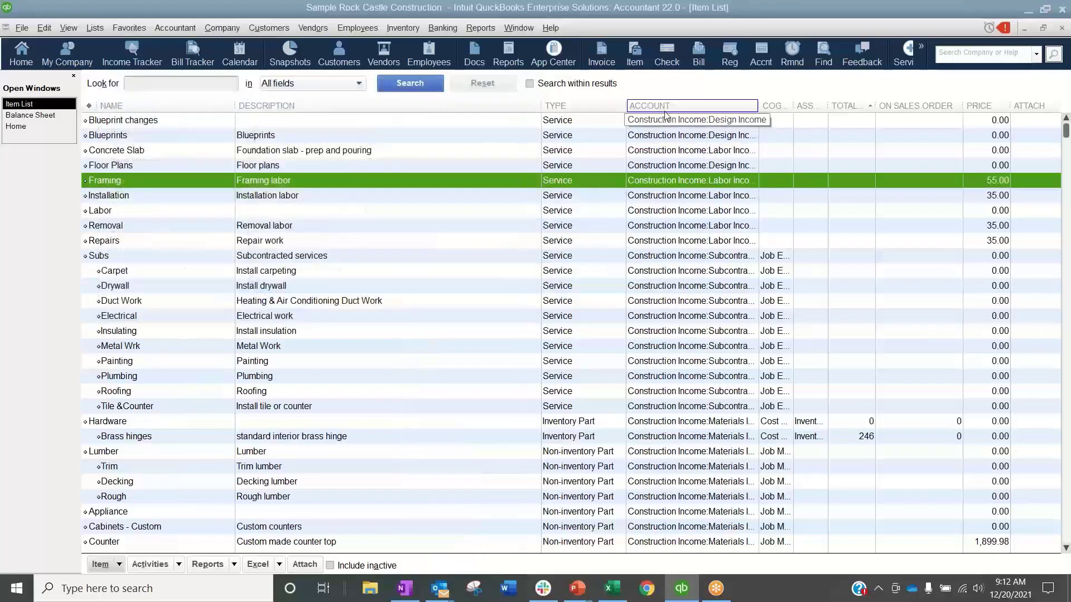
# - Narrow the Description column to give the account columns more room, and sort the Item List by Account
pyautogui.moveTo(540, 106); pyautogui.dragTo(363, 105)
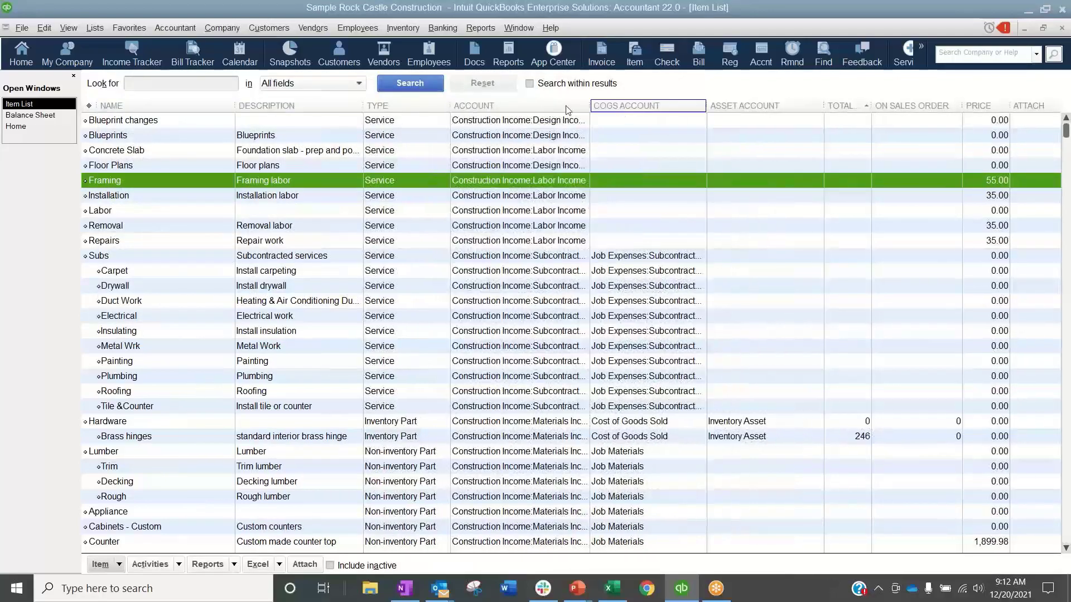
pyautogui.click(495, 109)
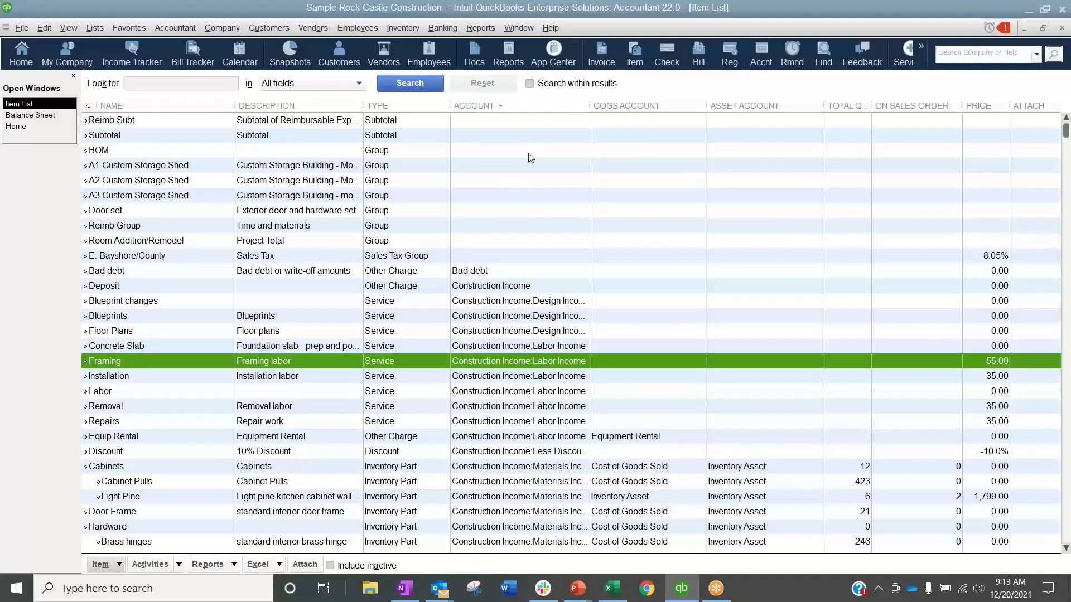
# - Widen the Item List's Account column and examine the accounts assigned to every item down to the end of the list
pyautogui.moveTo(589, 106); pyautogui.dragTo(648, 106)
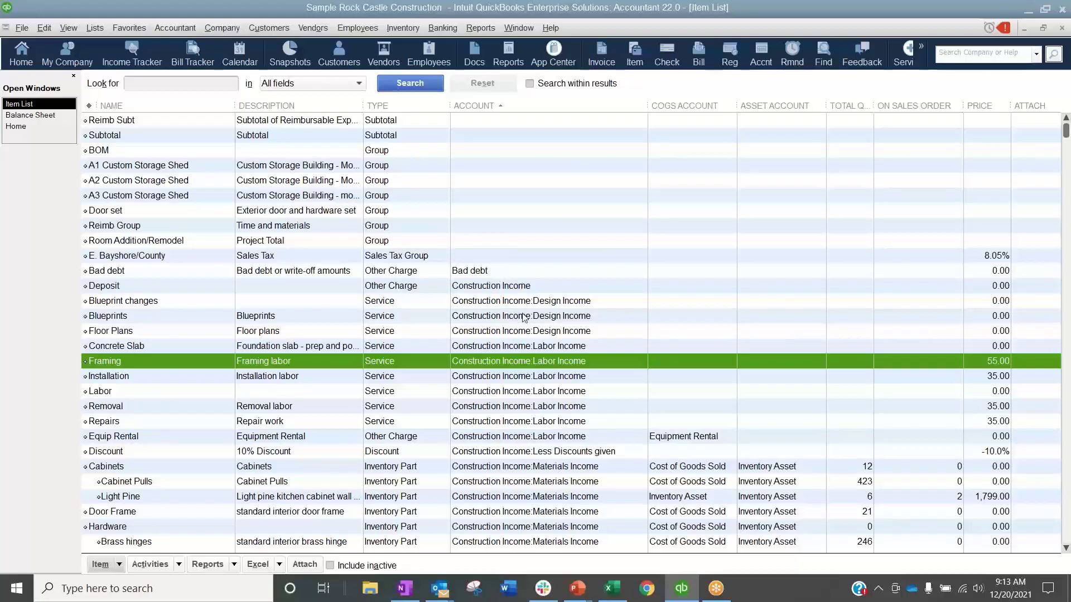
pyautogui.scroll(-7, 523, 316)
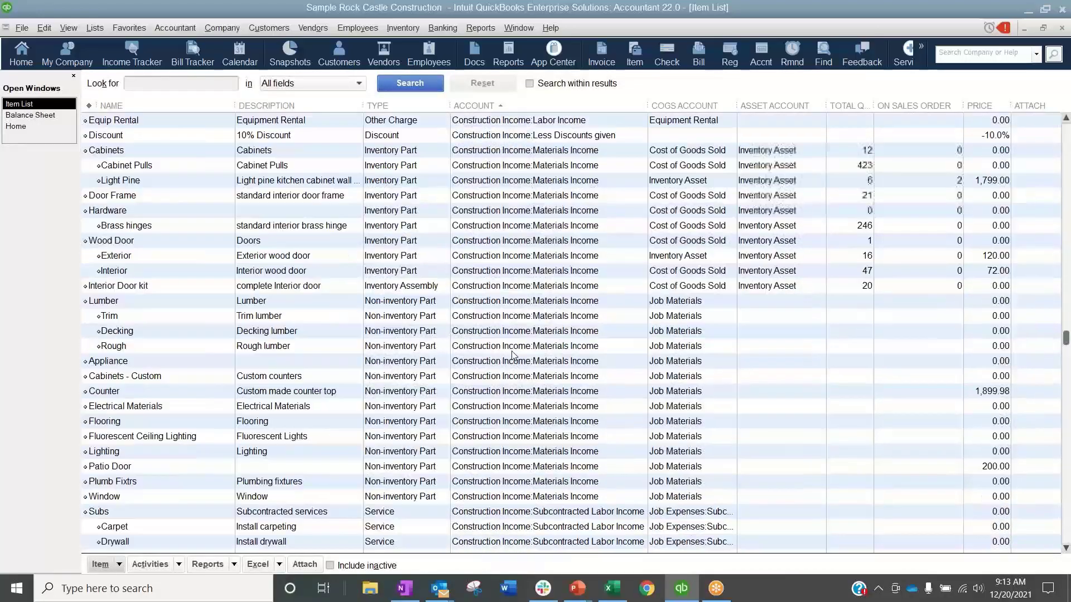
pyautogui.scroll(-5, 513, 354)
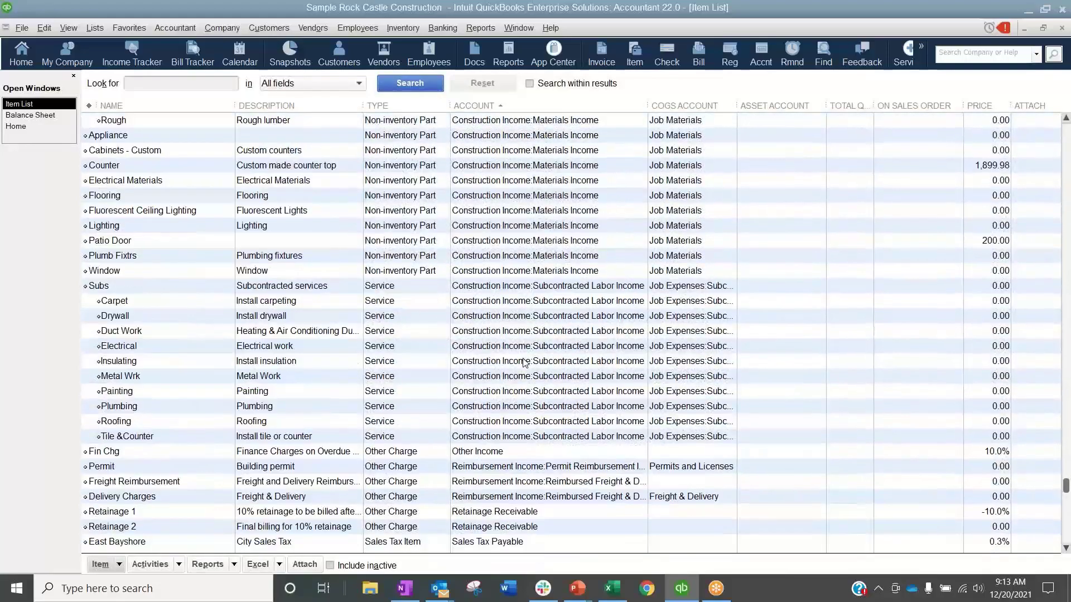
pyautogui.scroll(-2, 524, 362)
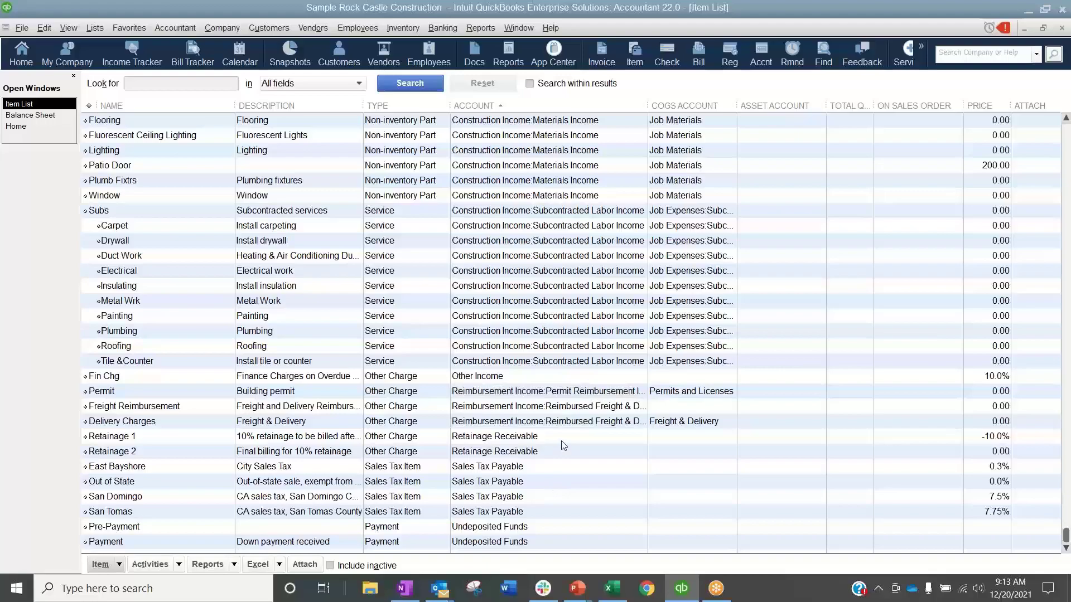
pyautogui.click(279, 565)
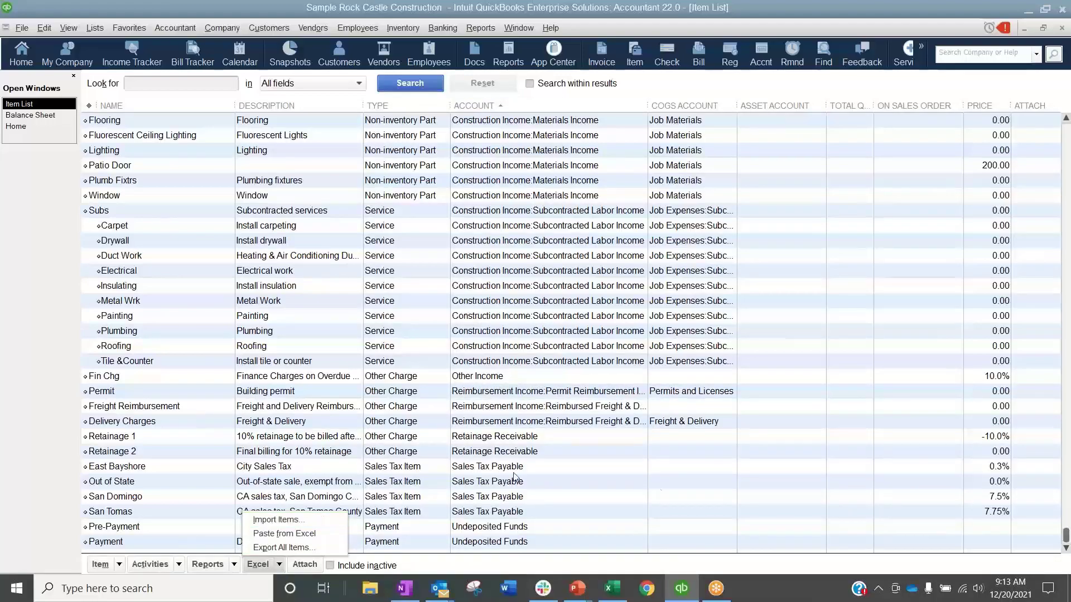
pyautogui.click(564, 390)
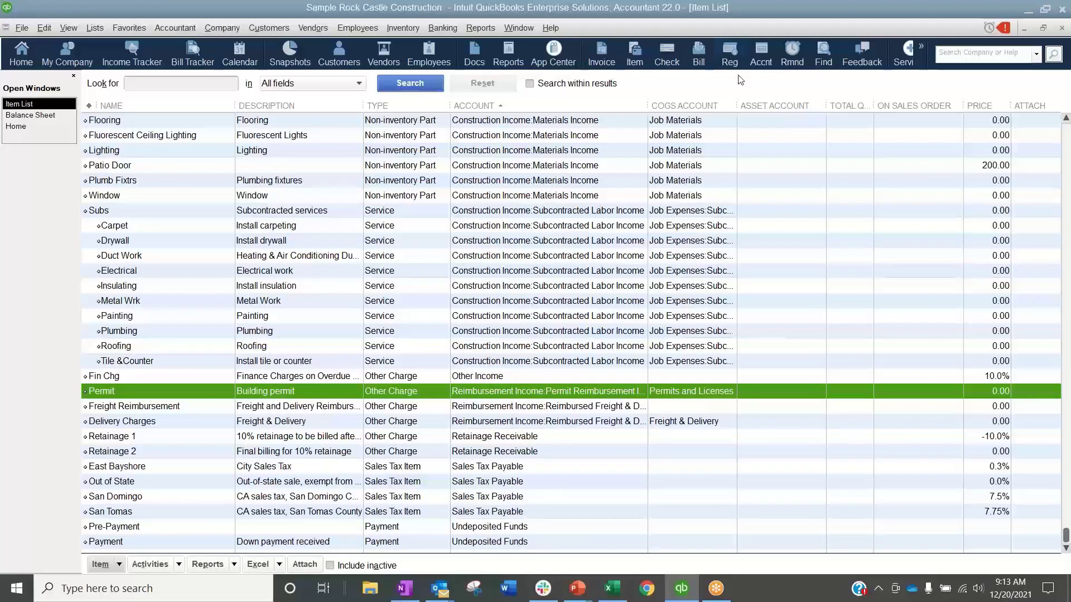
# - Widen the COGS Account column and sort the Item List by COGS Account
pyautogui.moveTo(738, 106); pyautogui.dragTo(784, 107)
pyautogui.click(718, 106)
pyautogui.scroll(20, 655, 335)
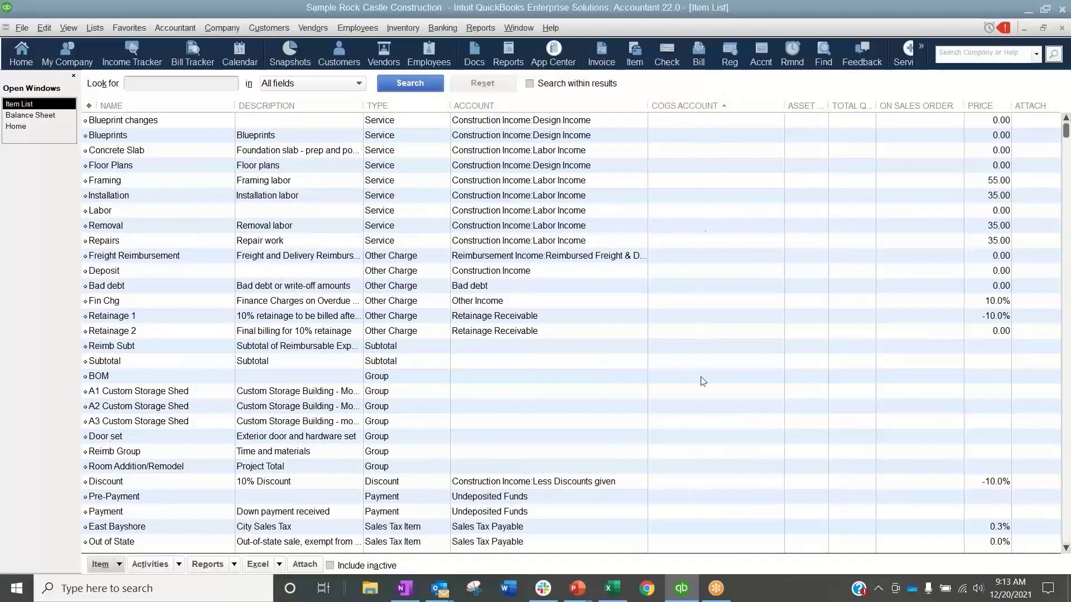
pyautogui.scroll(-1, 704, 485)
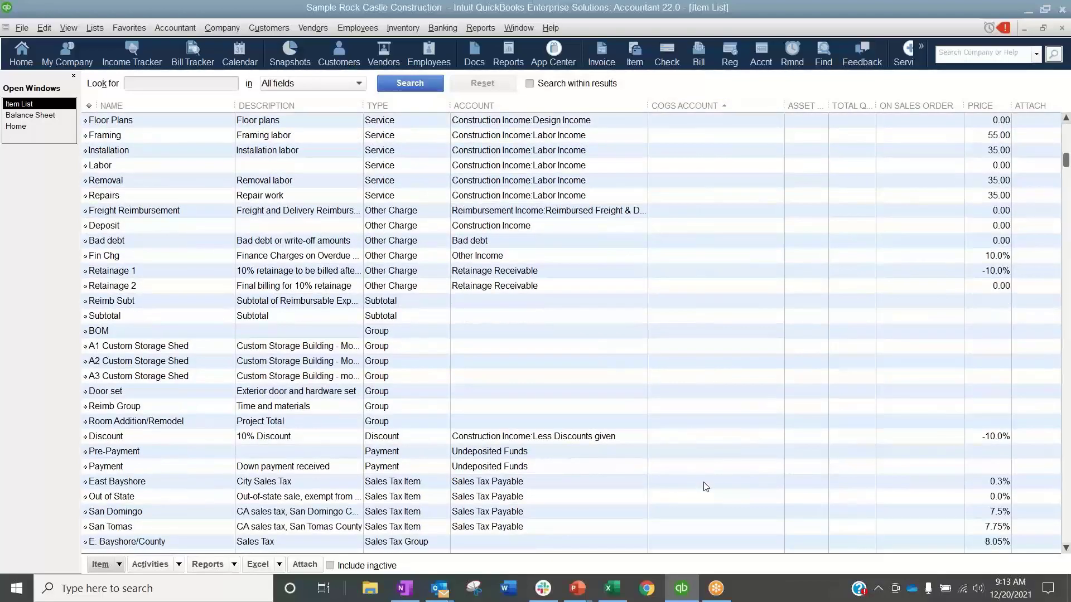
pyautogui.scroll(-2, 705, 486)
pyautogui.scroll(3, 705, 486)
# - Open the Framing service item, enable its use in assemblies or by a subcontractor to view the Expense Account field, and close the item
pyautogui.doubleClick(525, 180)
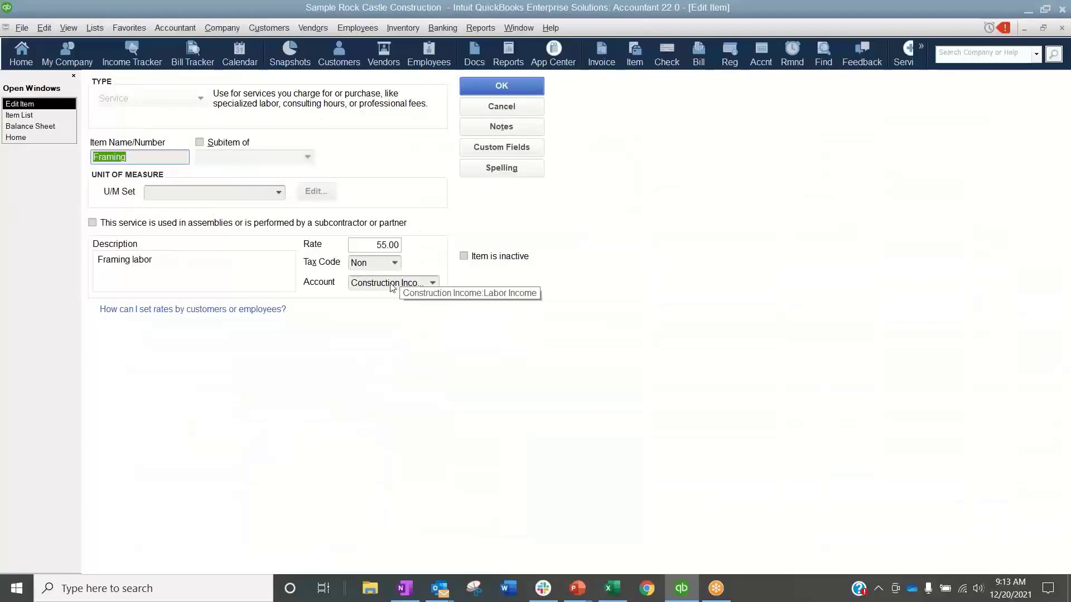
pyautogui.click(224, 224)
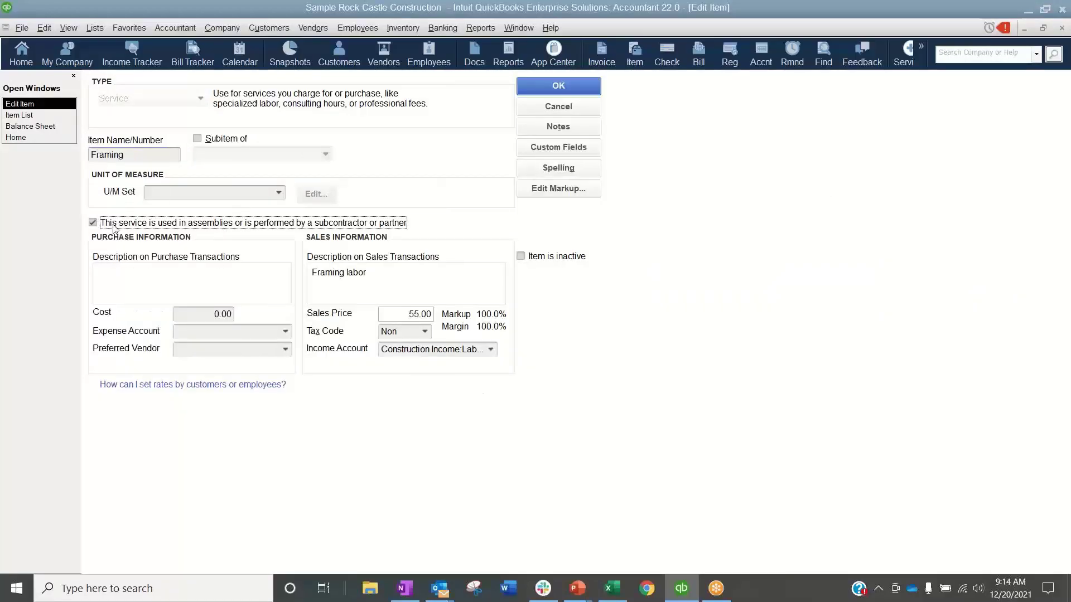
pyautogui.click(552, 86)
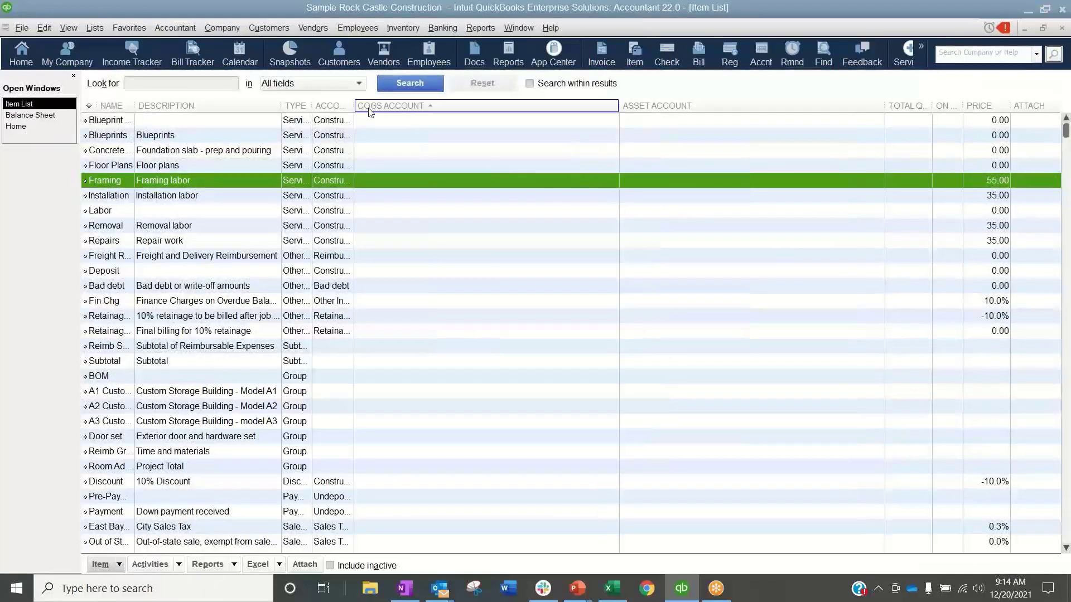
# - Widen the Account, Type and Name columns of the Item List and select the Light Pine cabinet item
pyautogui.moveTo(354, 106); pyautogui.dragTo(462, 105)
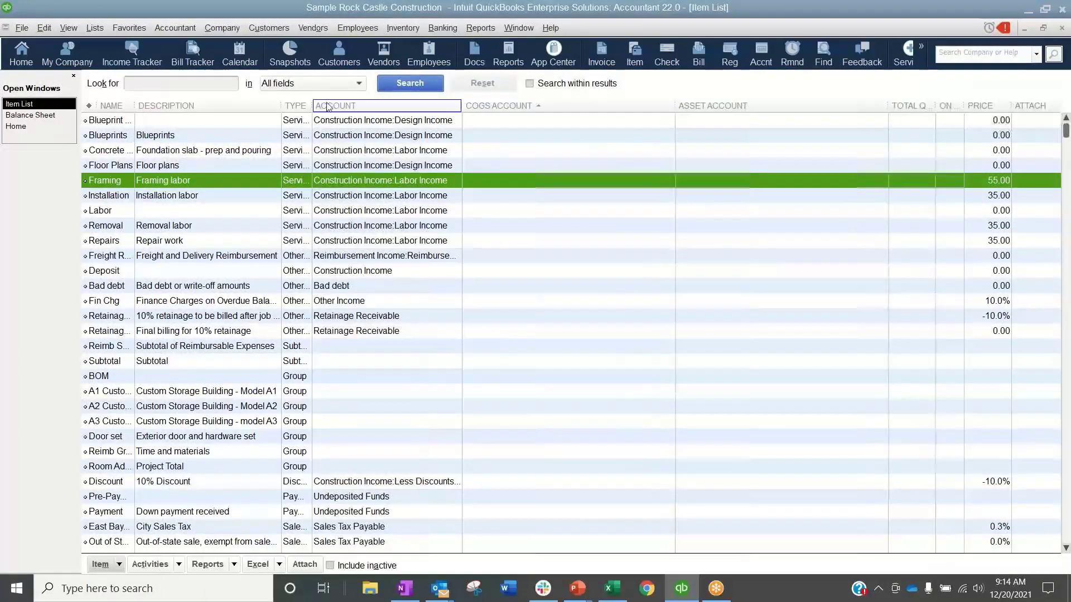
pyautogui.moveTo(311, 105); pyautogui.dragTo(386, 104)
pyautogui.scroll(-1, 623, 145)
pyautogui.scroll(-6, 623, 145)
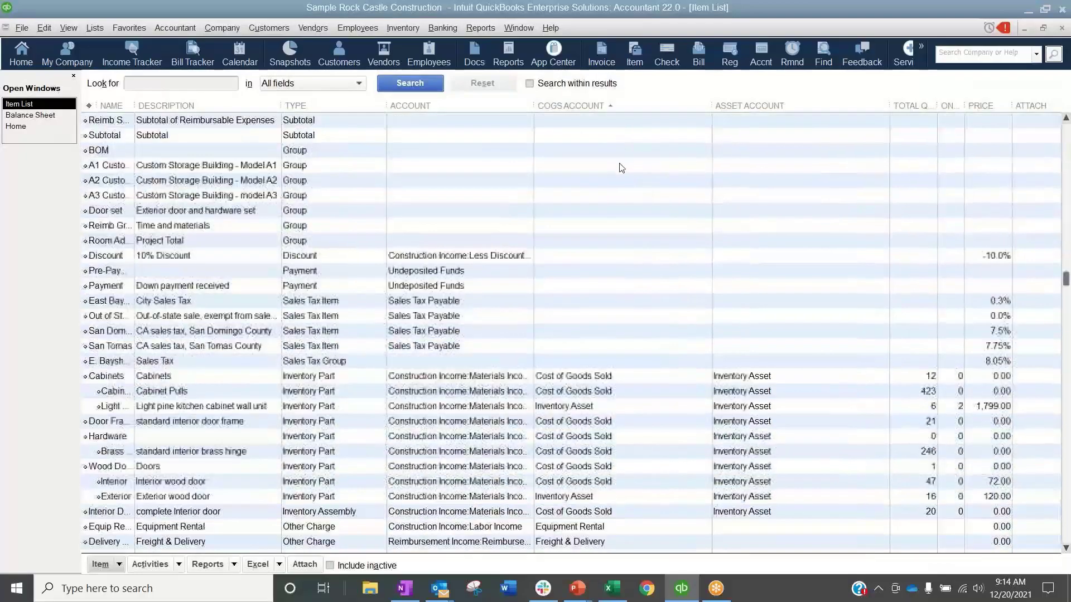
pyautogui.click(577, 316)
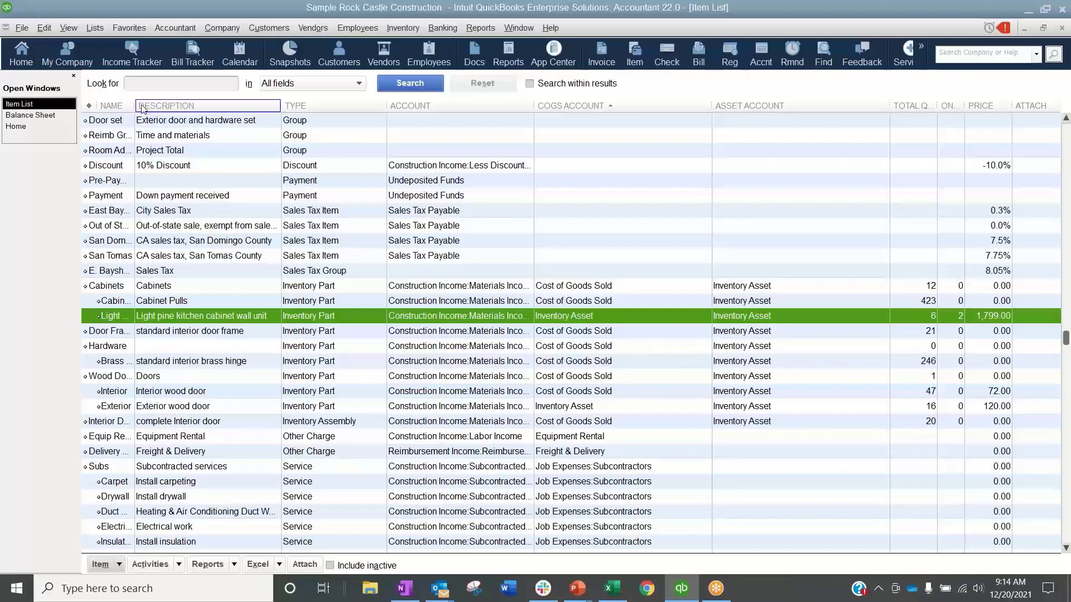
pyautogui.moveTo(134, 106); pyautogui.dragTo(192, 105)
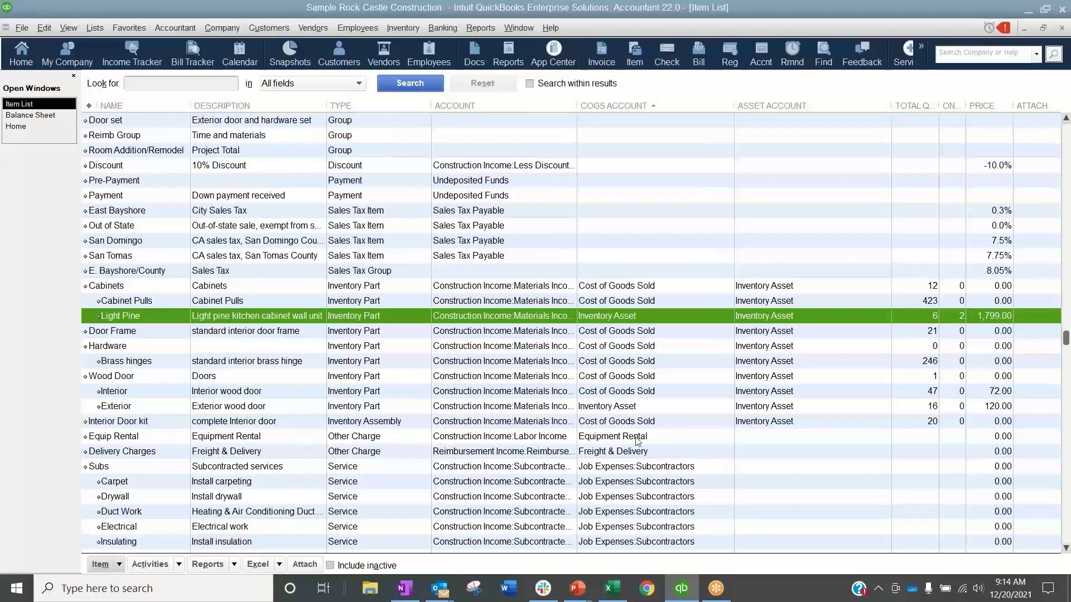
# - Switch the Item List from Hierarchical View to Flat View
pyautogui.click(115, 560)
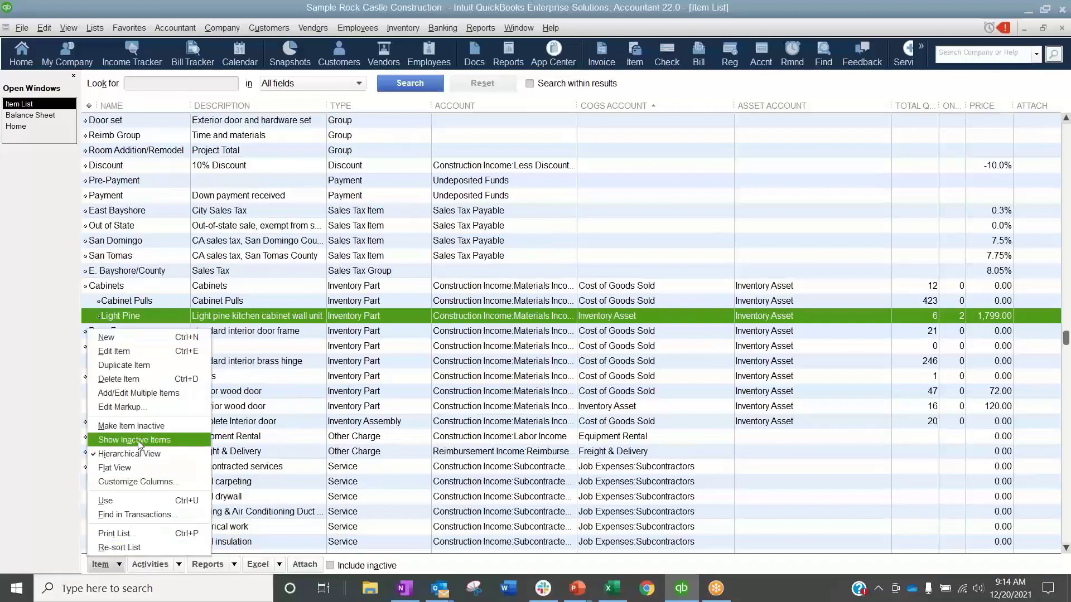
pyautogui.click(138, 460)
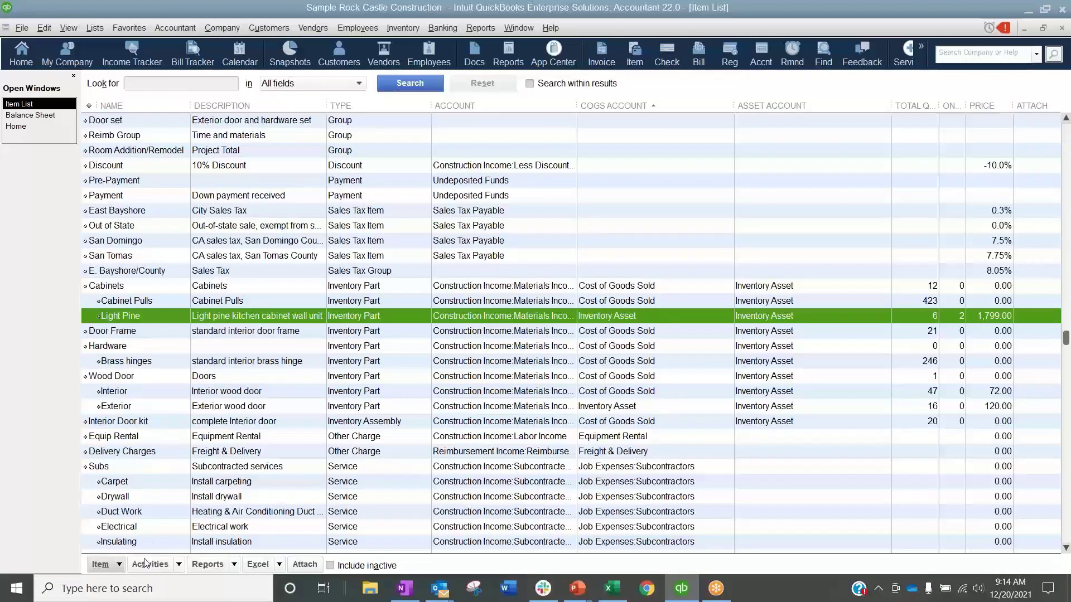
pyautogui.click(124, 564)
pyautogui.click(119, 469)
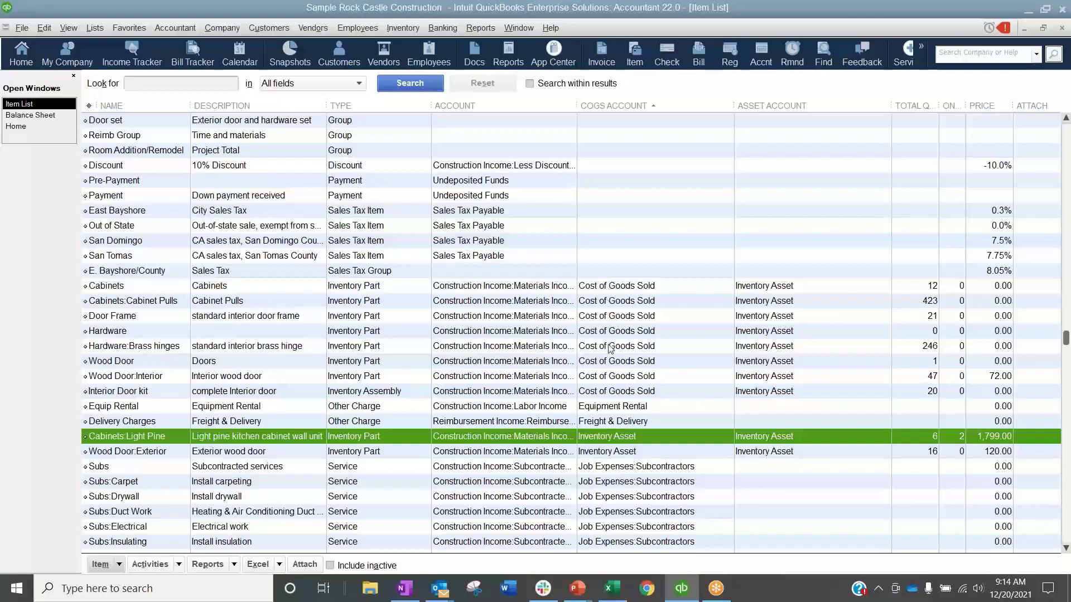
# - Open the Cabinets:Light Pine item and examine its COGS Account and Asset Account
pyautogui.click(646, 419)
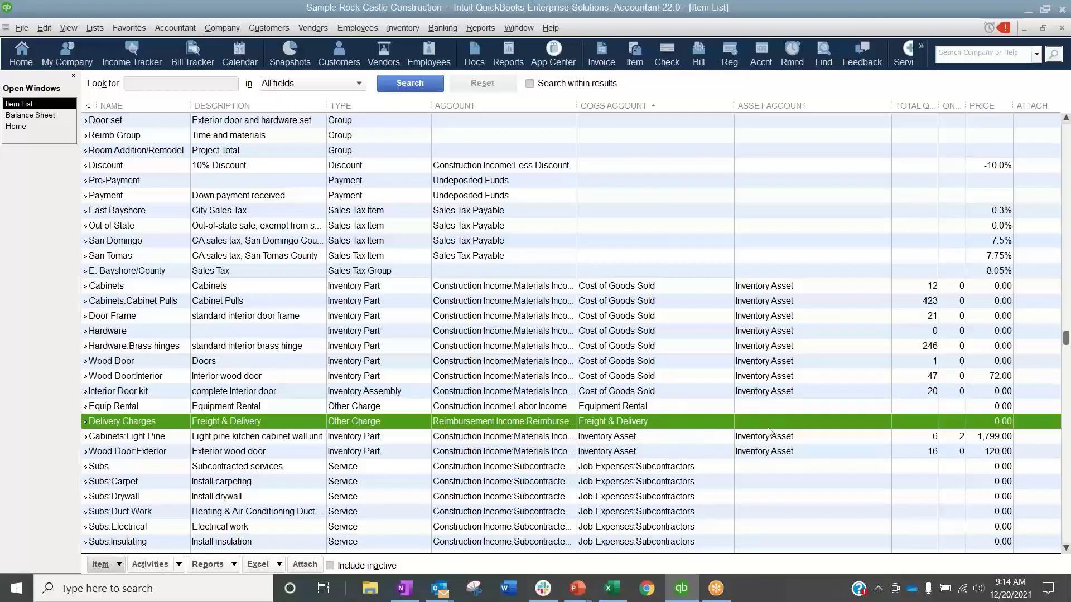
pyautogui.doubleClick(624, 439)
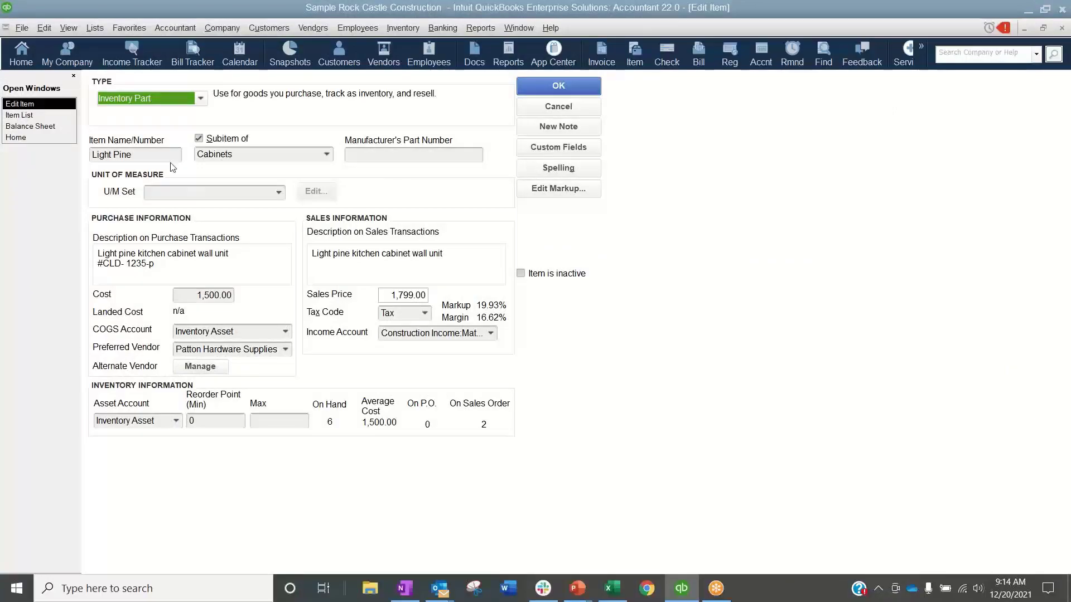
pyautogui.click(155, 161)
pyautogui.moveTo(154, 160); pyautogui.dragTo(75, 158)
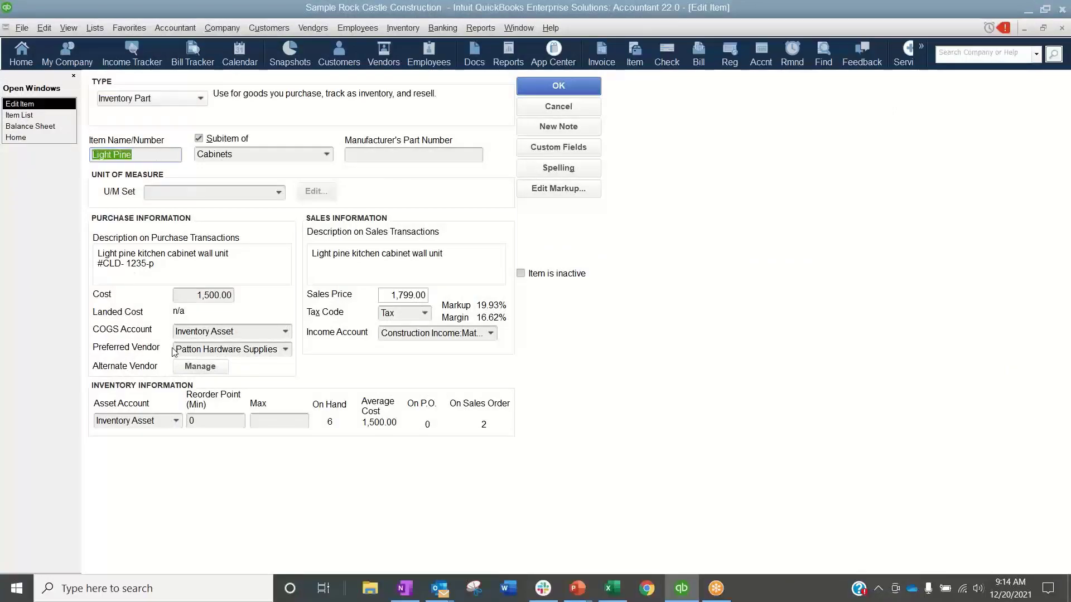
pyautogui.click(159, 422)
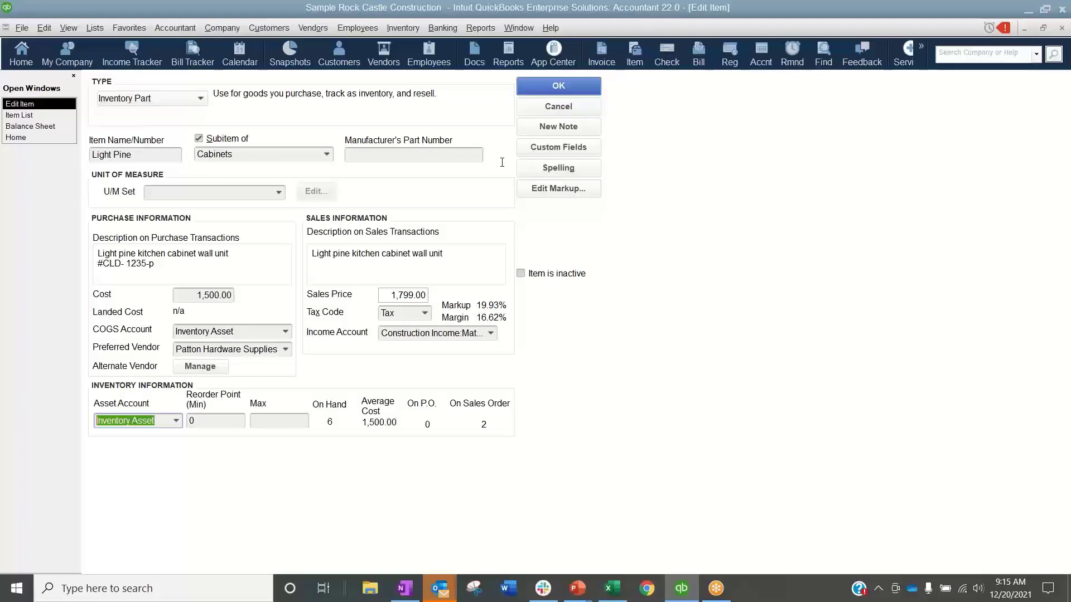
# - Set the Light Pine item's COGS Account to Cost of Goods Sold and save the item
pyautogui.click(285, 331)
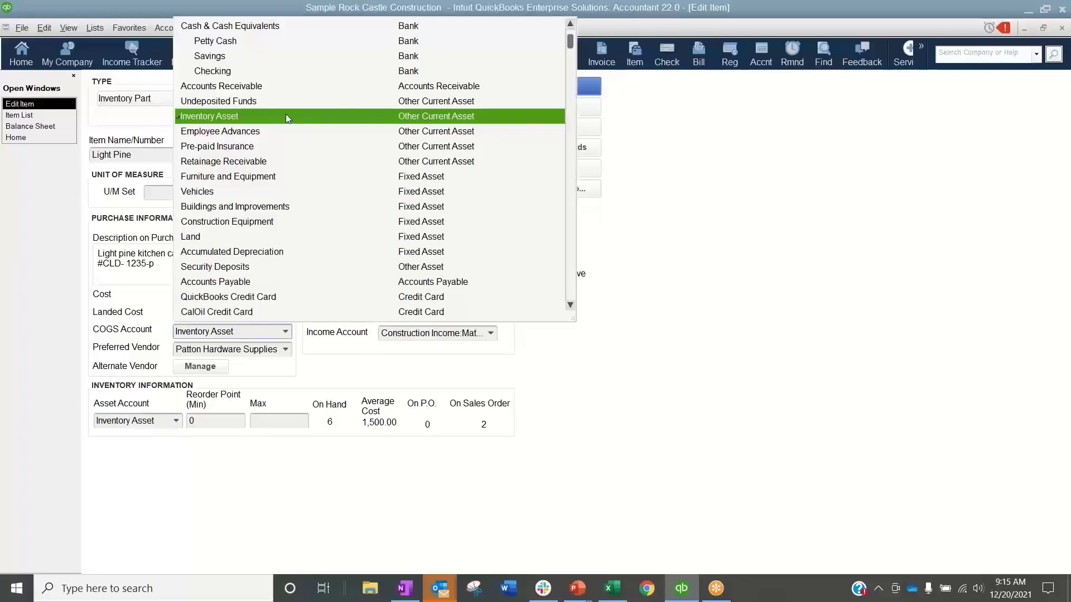
pyautogui.scroll(-11, 286, 114)
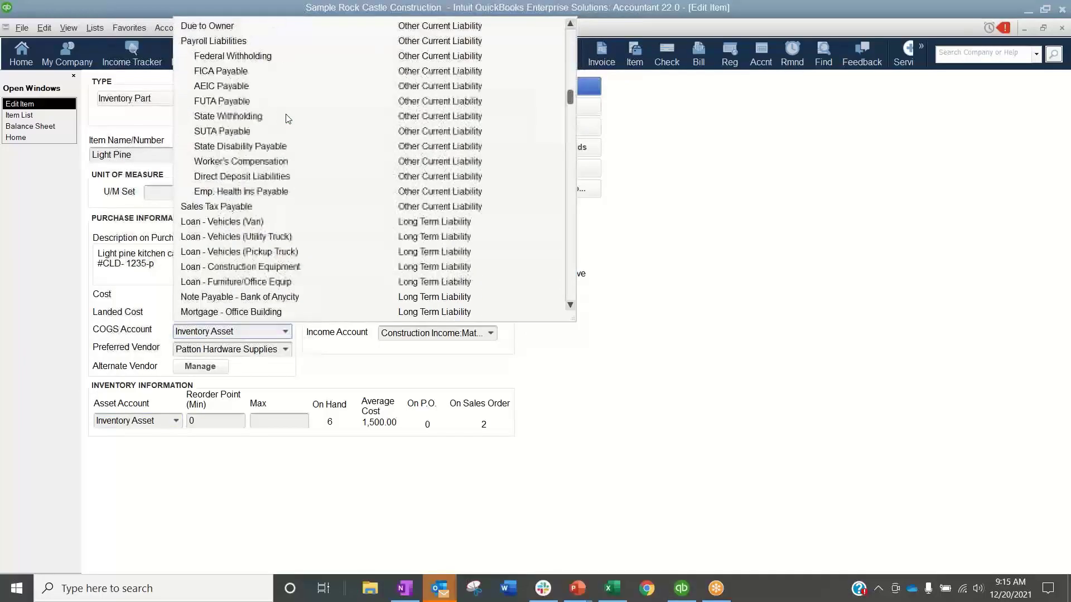
pyautogui.scroll(-4, 285, 114)
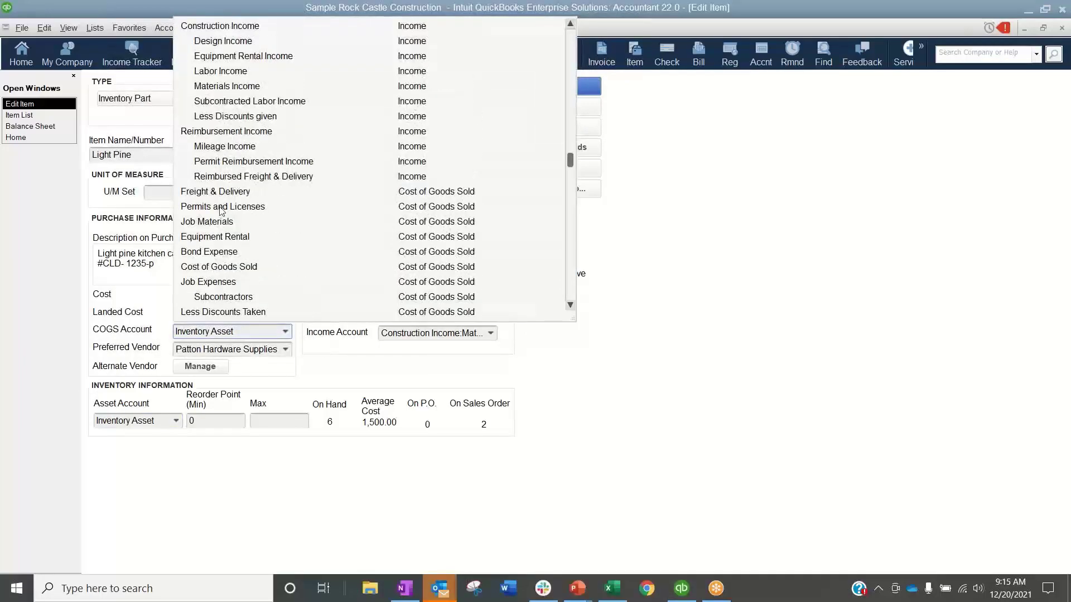
pyautogui.click(218, 266)
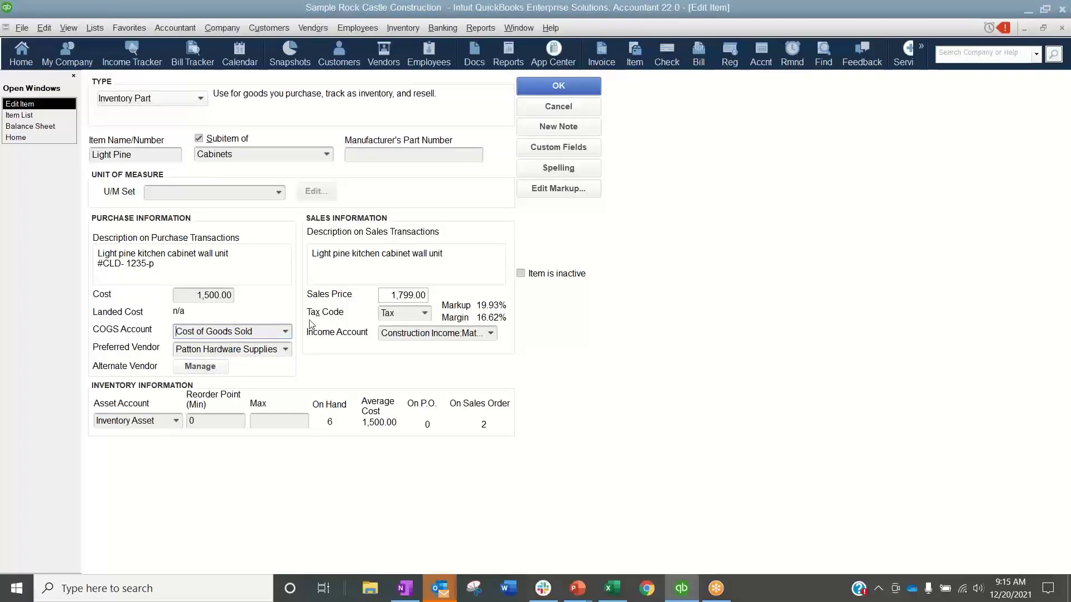
pyautogui.click(552, 168)
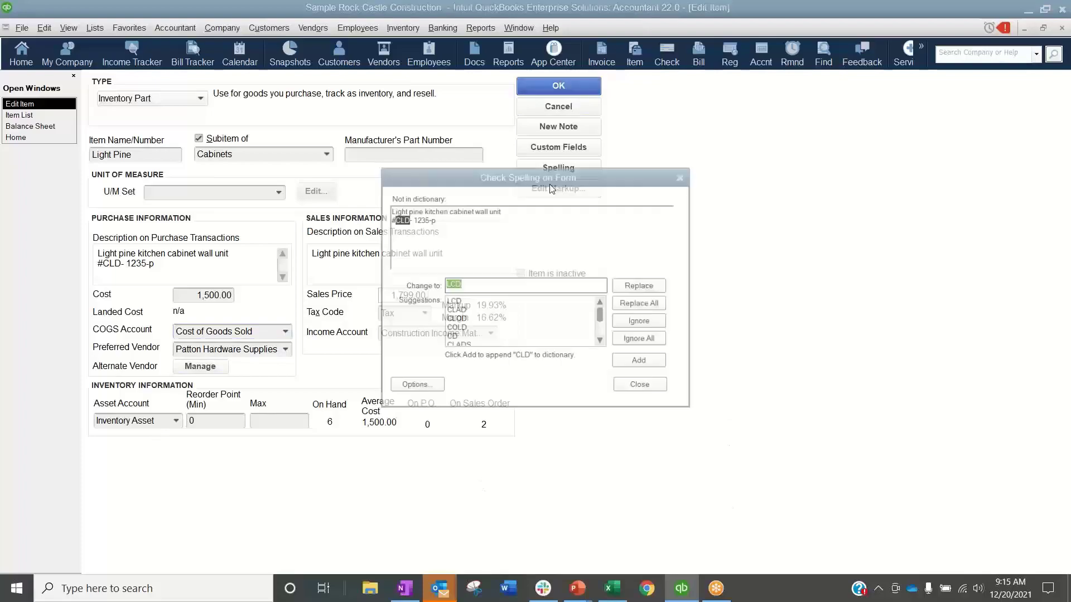
pyautogui.click(639, 384)
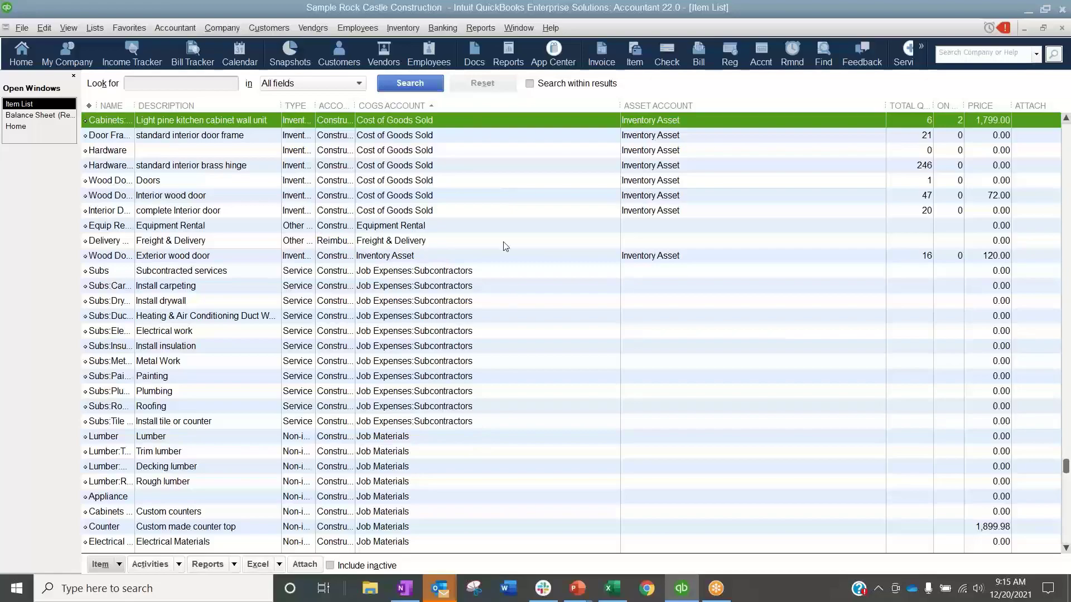
pyautogui.click(480, 28)
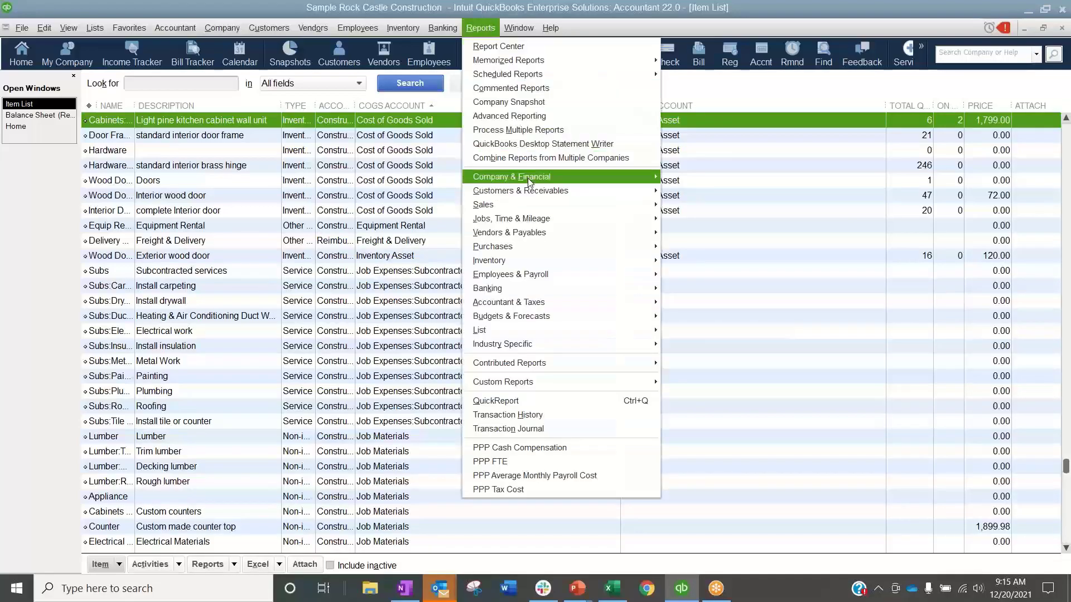
pyautogui.moveTo(530, 182)
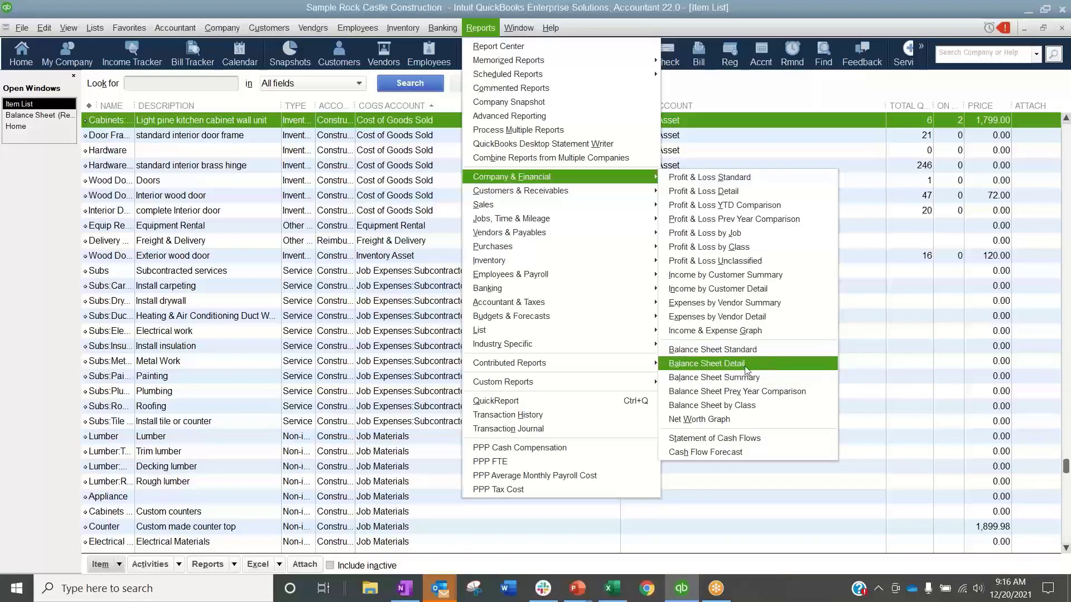
pyautogui.click(356, 305)
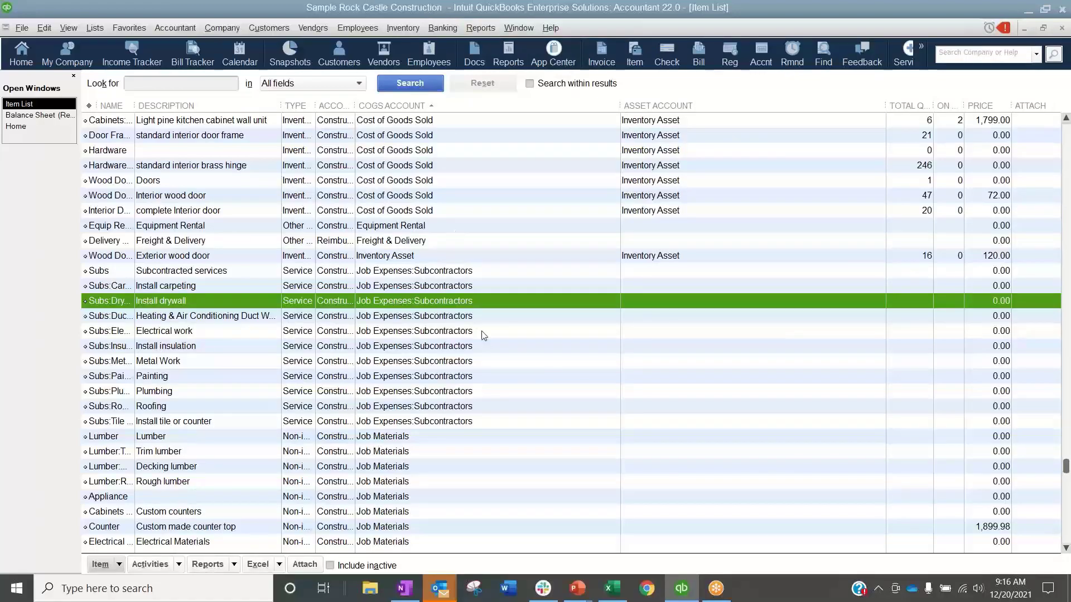
# - Set the Exterior wood door item's COGS Account to Cost of Goods Sold and save the item
pyautogui.click(441, 261)
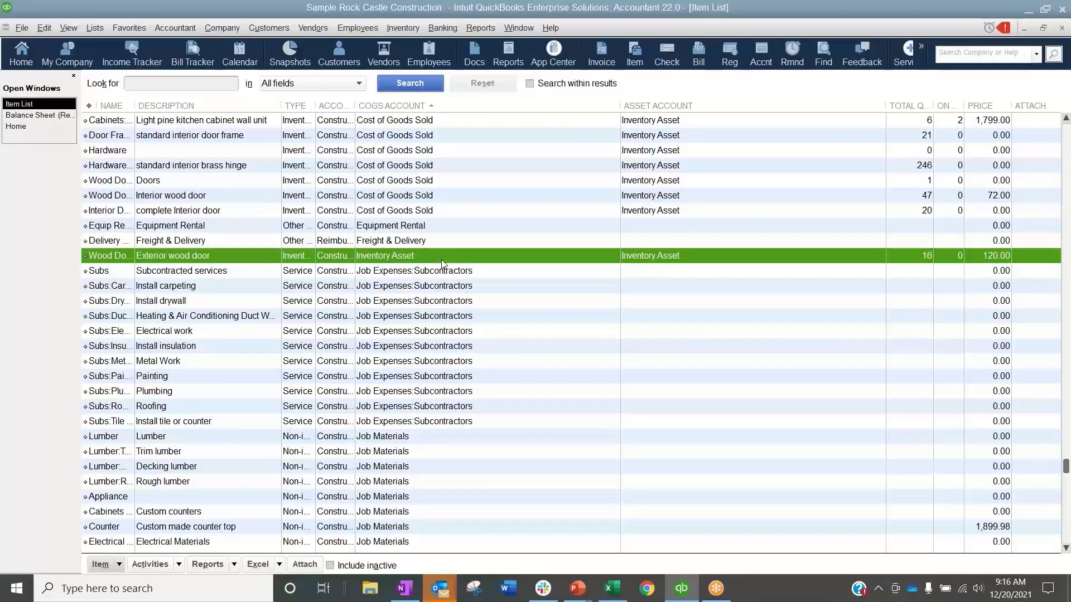
pyautogui.doubleClick(442, 261)
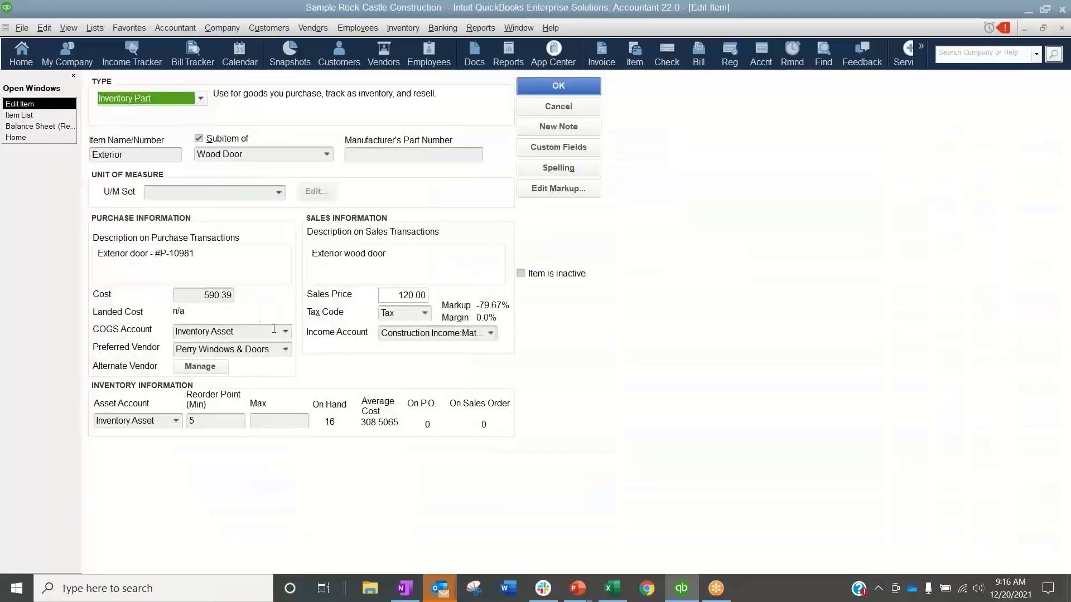
pyautogui.click(285, 332)
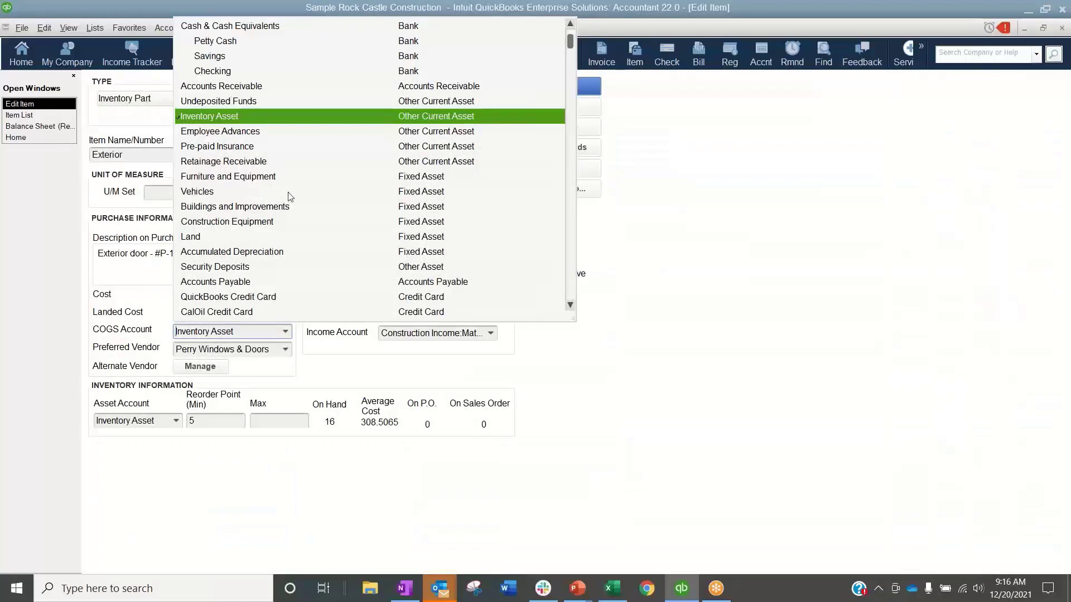
pyautogui.scroll(-18, 289, 196)
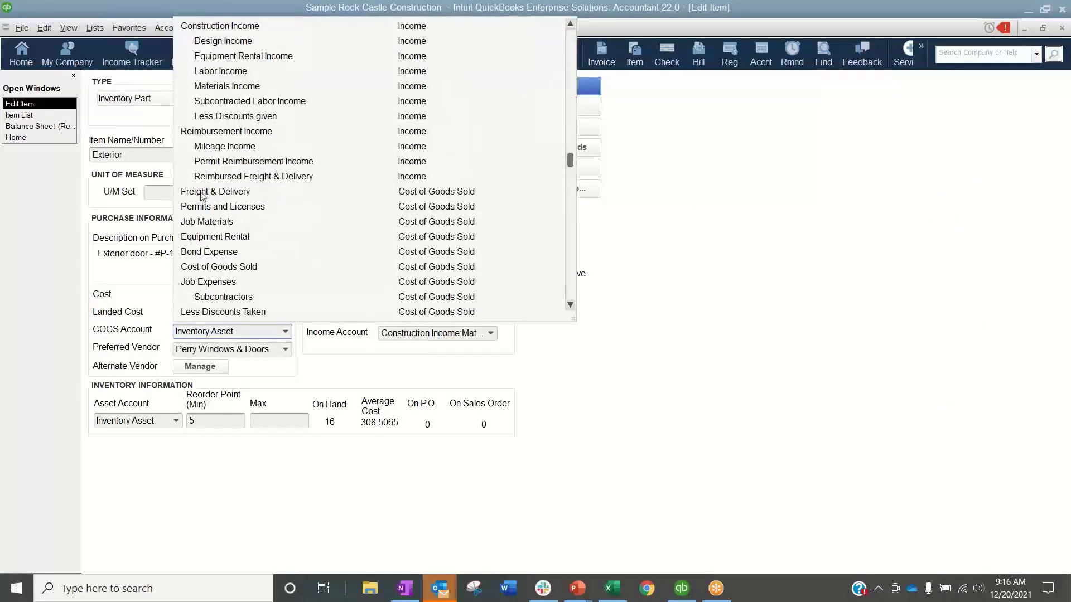
pyautogui.click(218, 267)
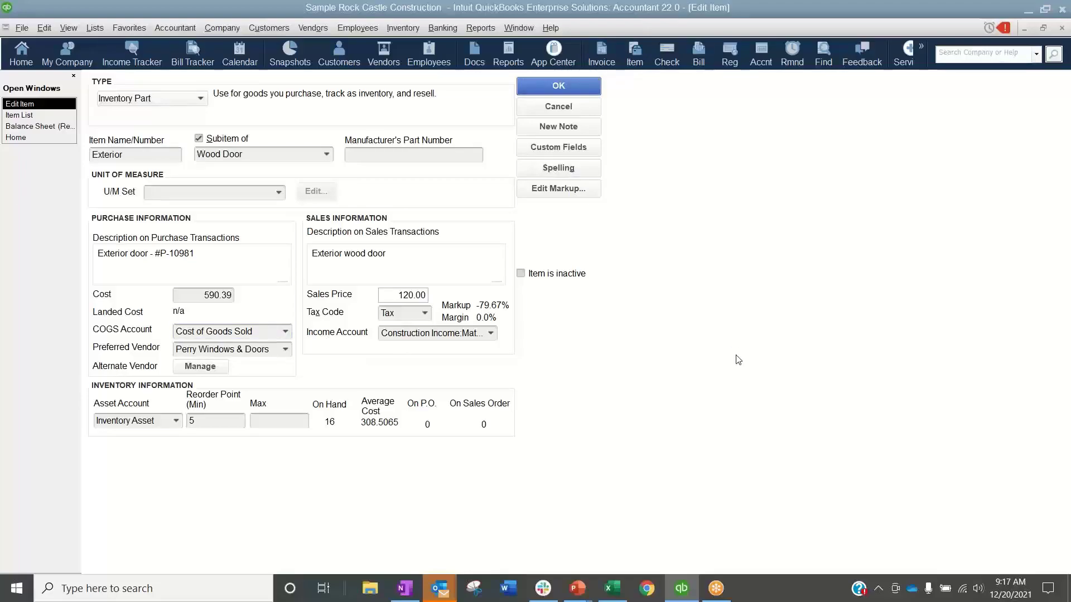
pyautogui.press('Return')
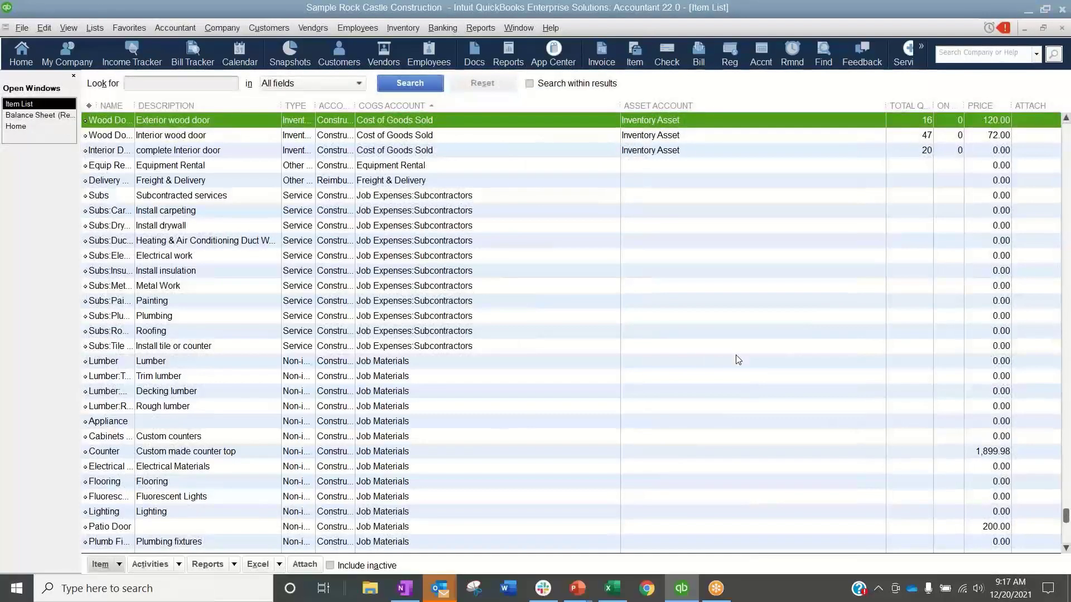
# - Check the COGS Account of every item in the Item List and sort the list by Asset Account
pyautogui.scroll(5, 397, 217)
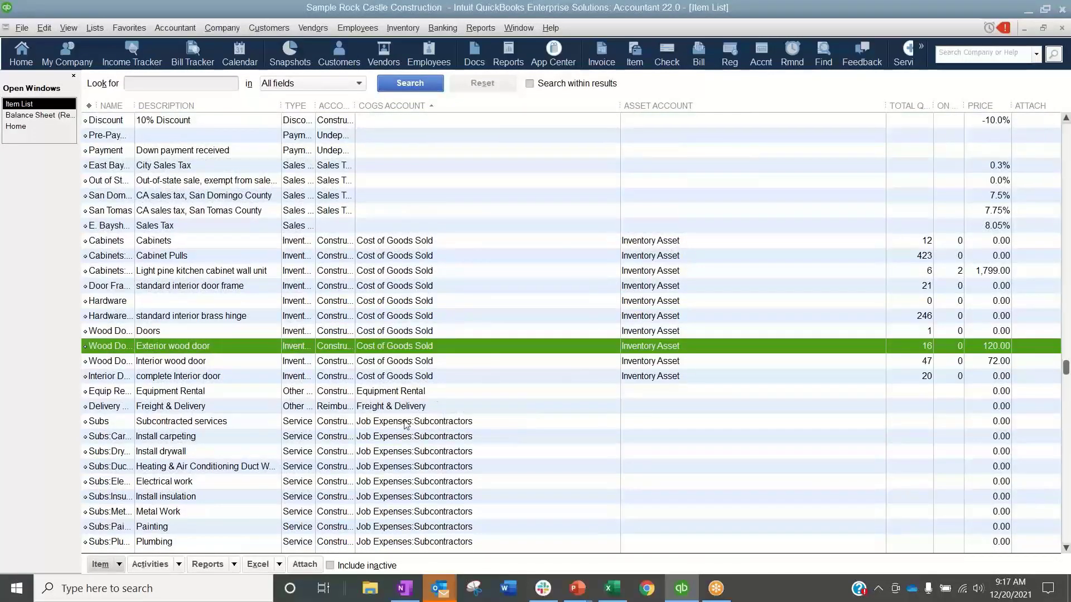
pyautogui.scroll(-2, 404, 418)
pyautogui.scroll(-4, 407, 421)
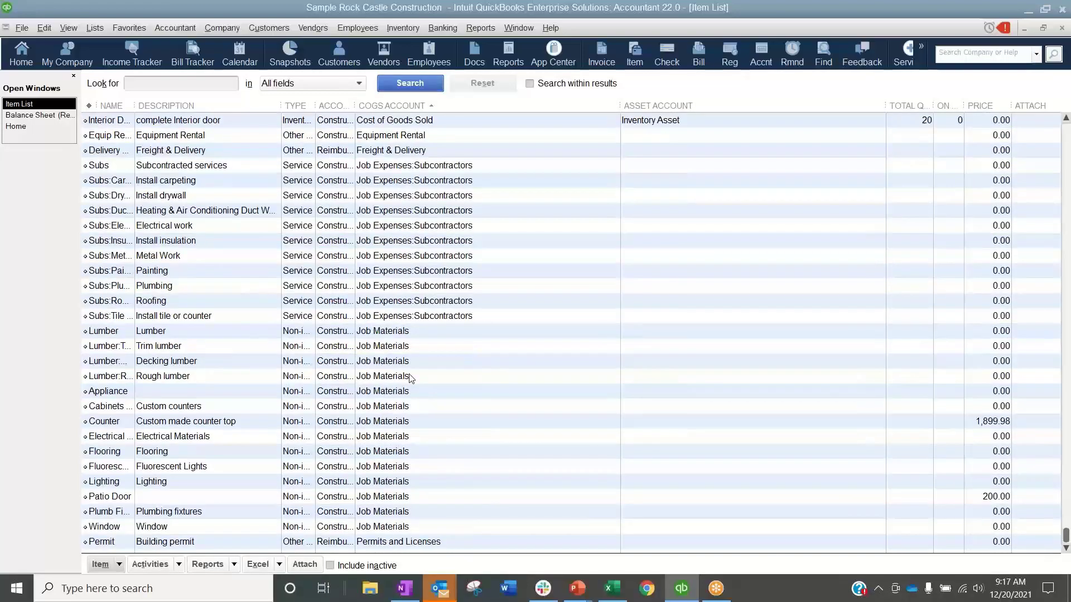
pyautogui.scroll(7, 694, 384)
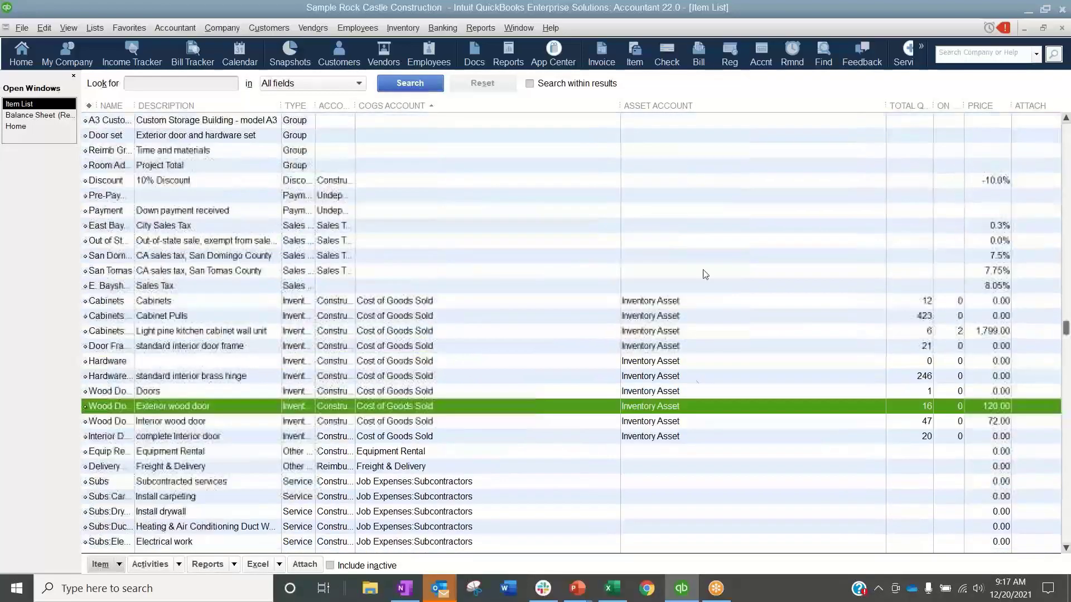
pyautogui.scroll(2, 697, 112)
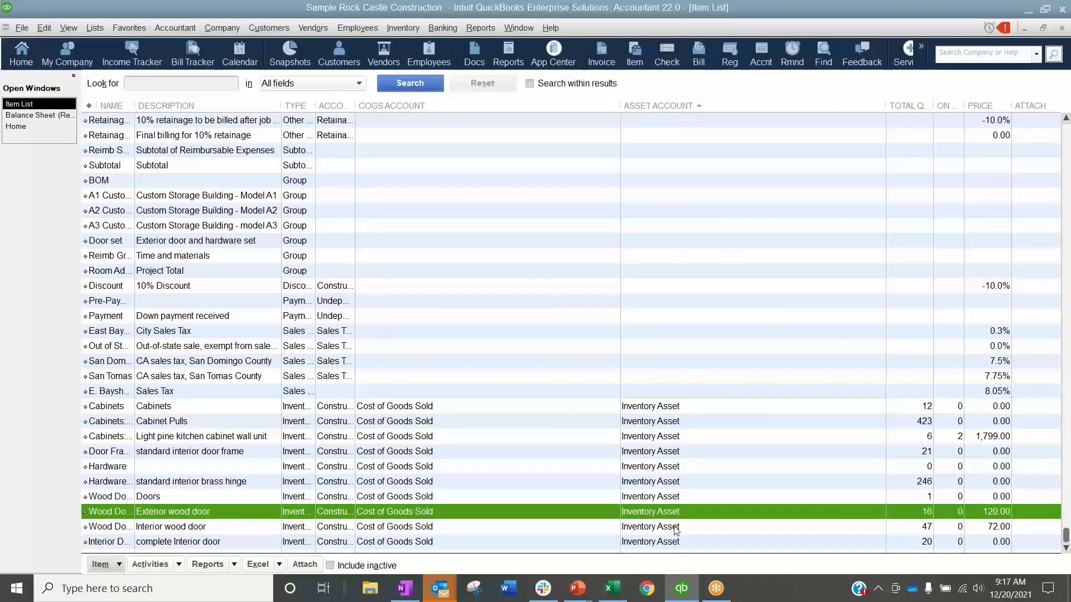
# - Widen the Name column of the Item List and show inactive items
pyautogui.moveTo(135, 105); pyautogui.dragTo(217, 97)
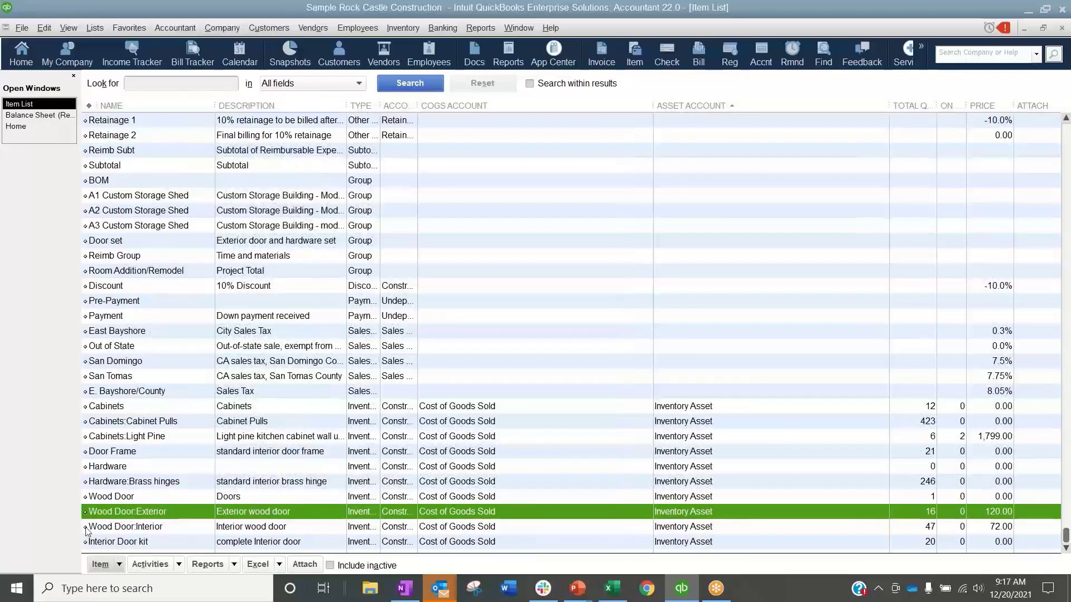
pyautogui.click(119, 564)
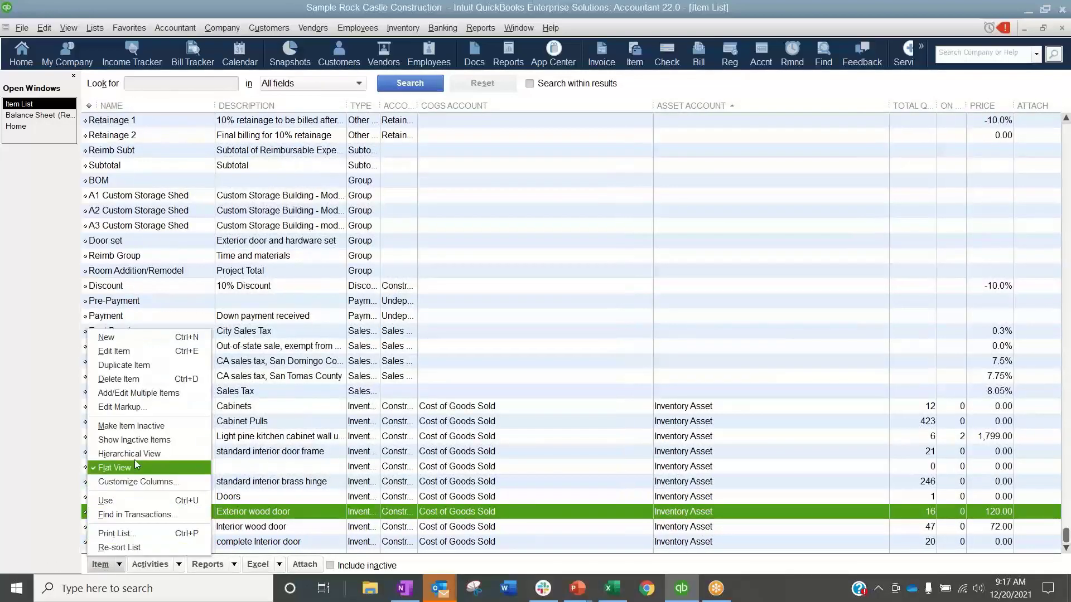
pyautogui.click(142, 440)
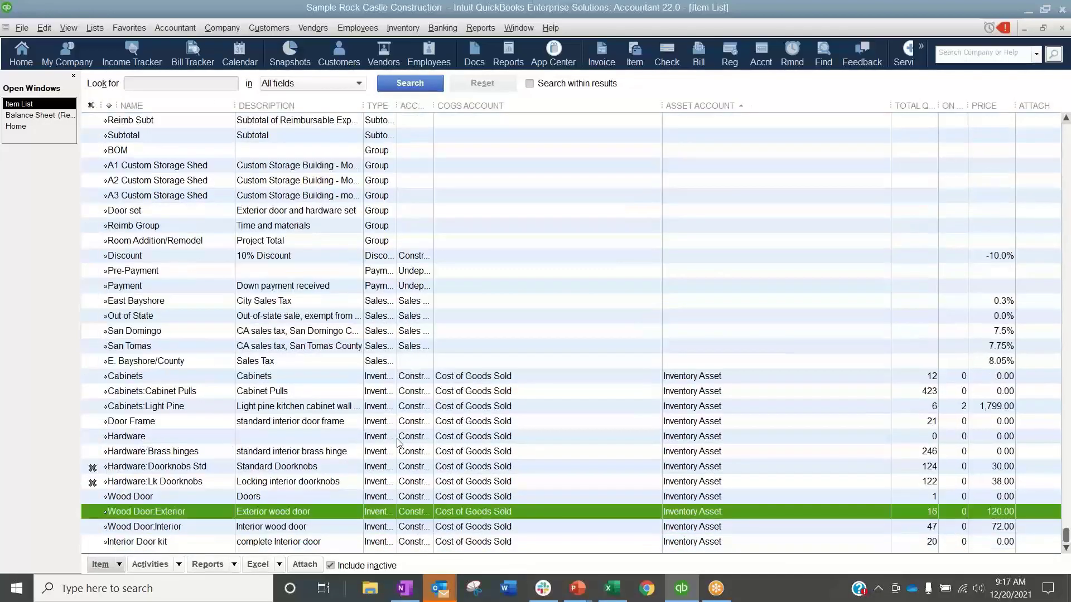
# - Sort the Item List by Asset Account in reverse order and by COGS Account, checking both columns for active and inactive items
pyautogui.click(742, 106)
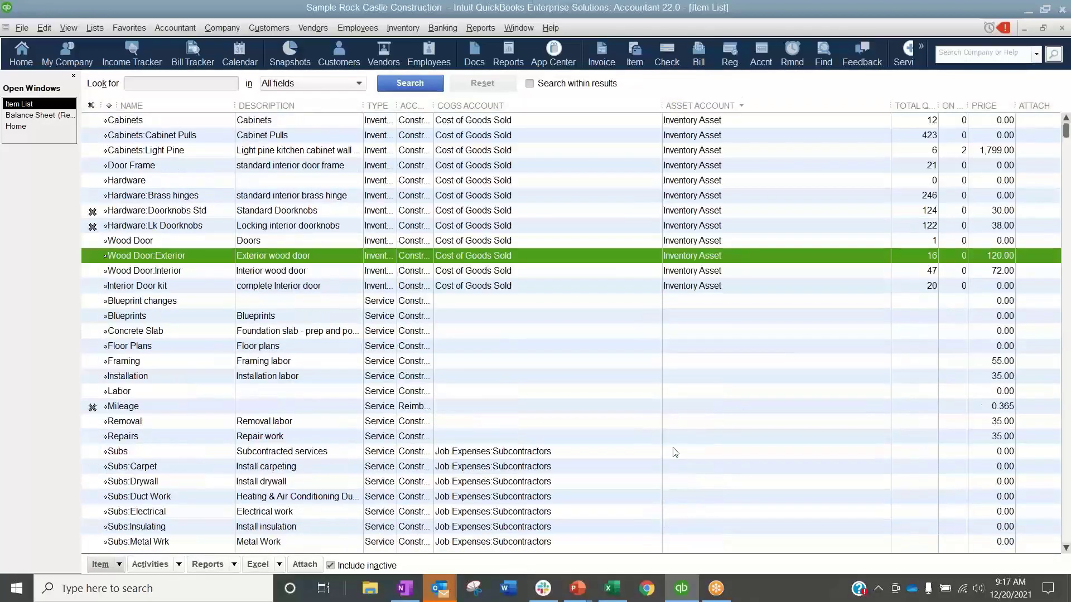
pyautogui.scroll(-1, 525, 223)
pyautogui.scroll(-8, 527, 226)
pyautogui.scroll(9, 527, 223)
pyautogui.click(480, 105)
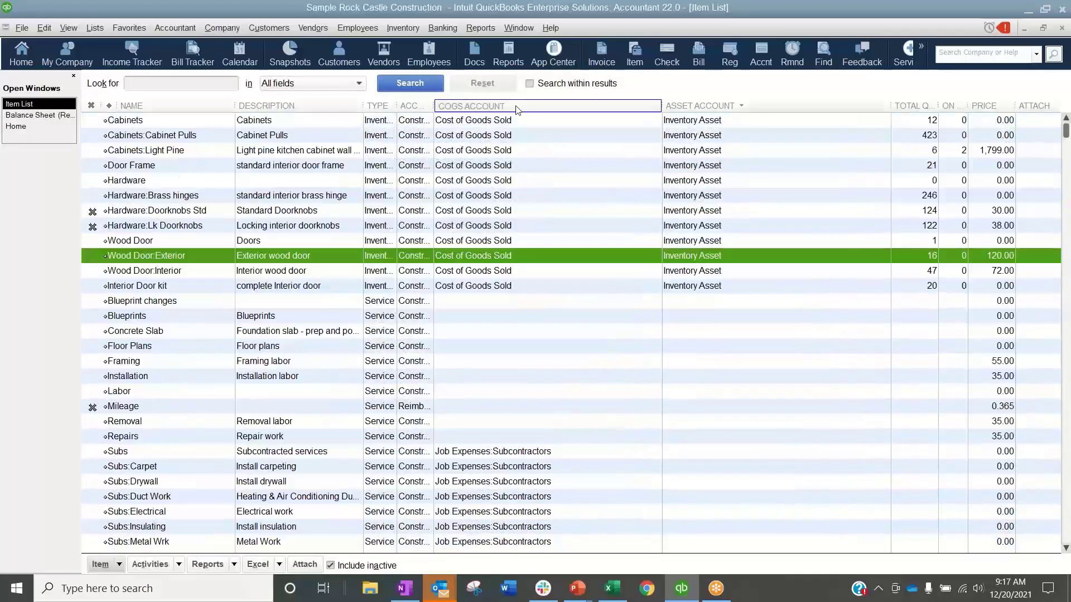
pyautogui.scroll(-5, 500, 470)
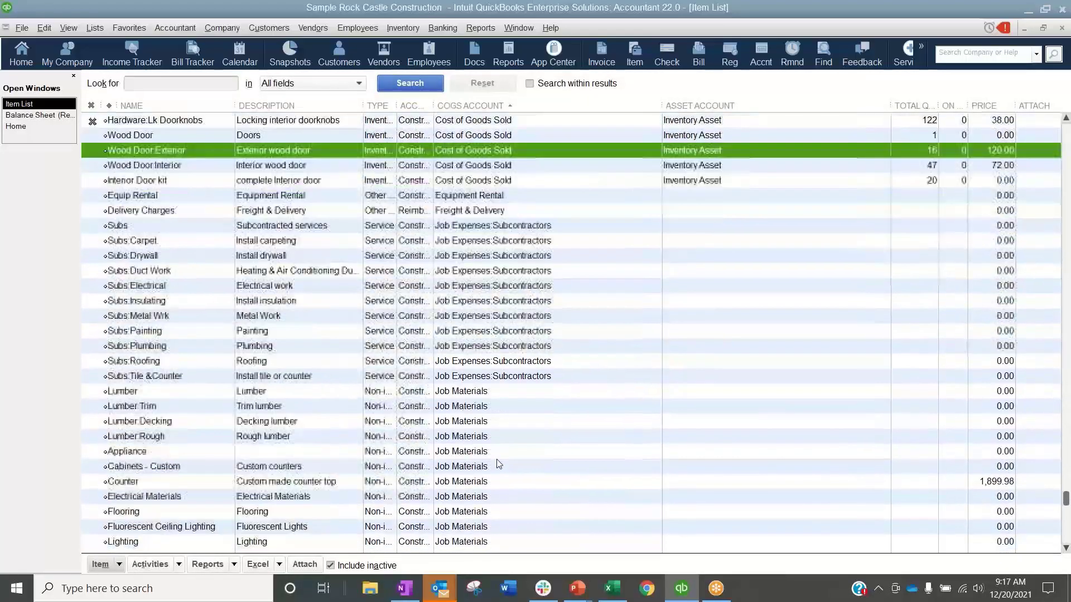
pyautogui.scroll(8, 497, 460)
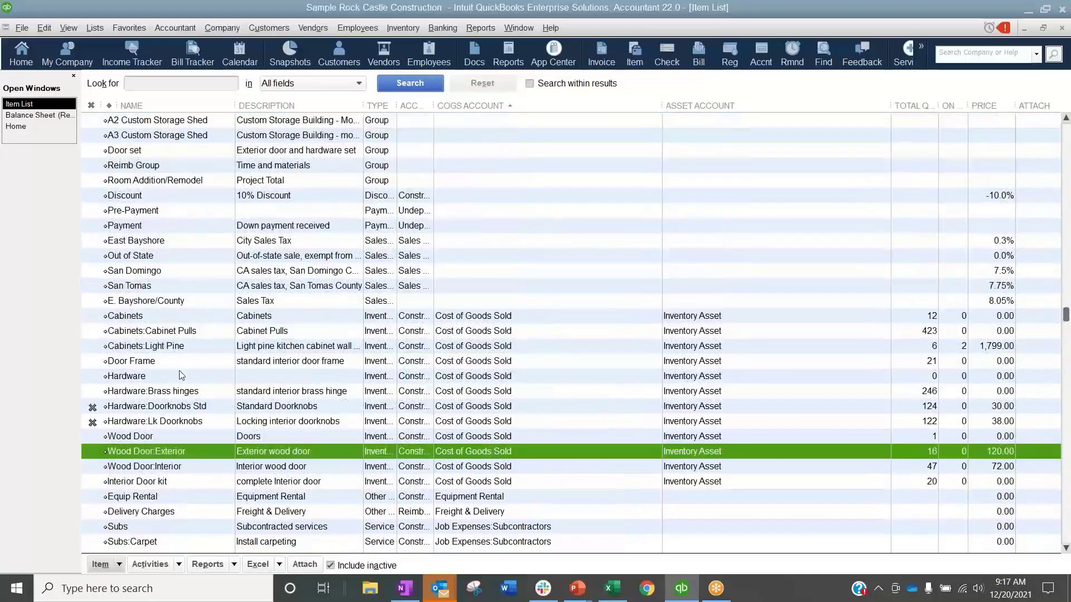
# - Widen the Account column, sort the Item List by Account and examine the income account of each item
pyautogui.moveTo(433, 105); pyautogui.dragTo(582, 100)
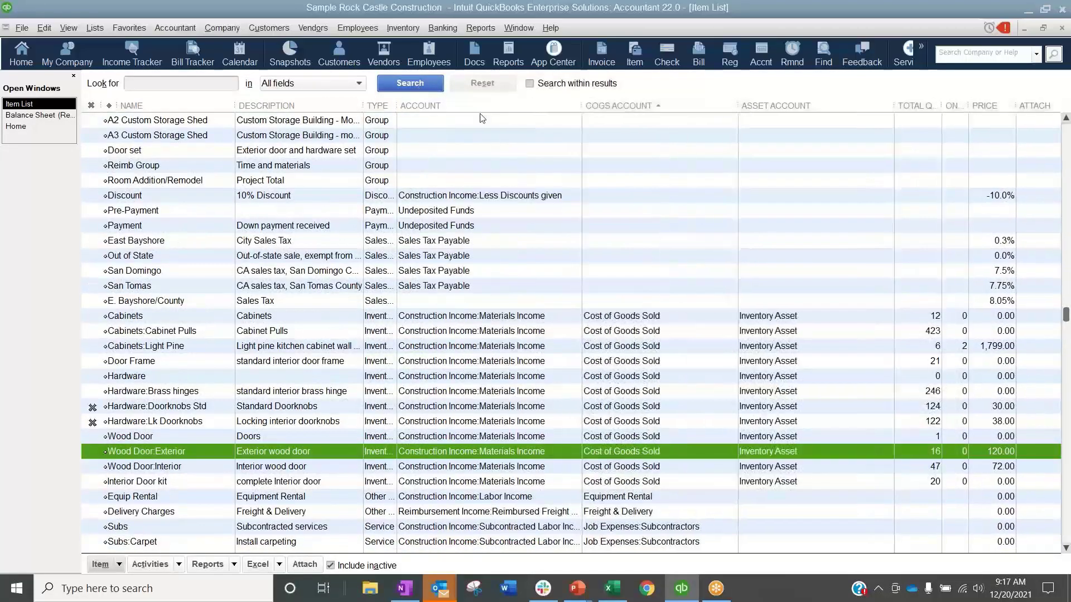
pyautogui.click(420, 106)
pyautogui.scroll(1, 494, 296)
pyautogui.scroll(6, 494, 296)
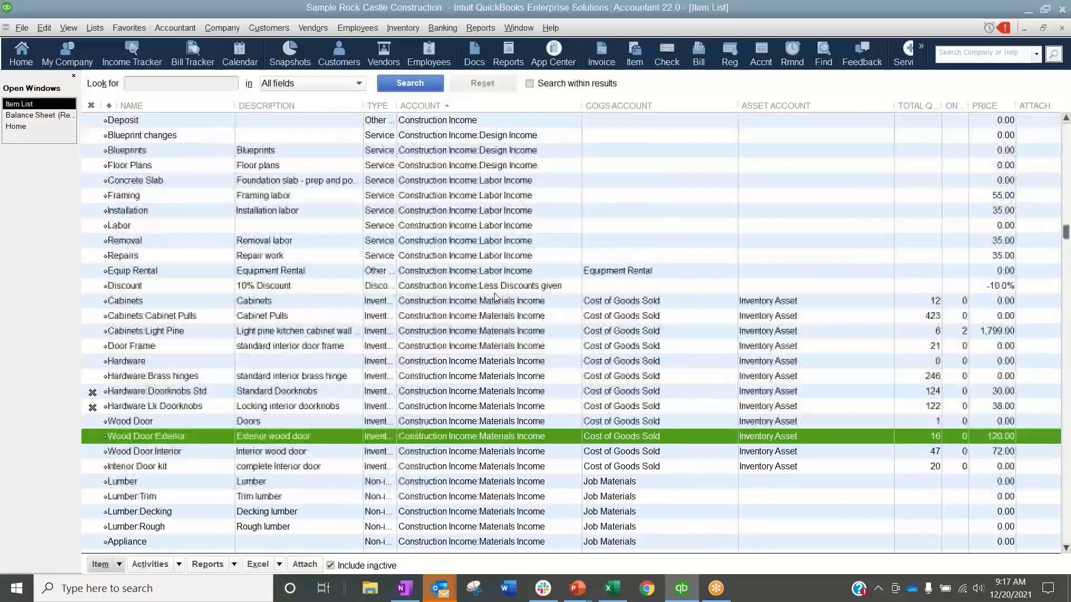
pyautogui.scroll(-17, 494, 295)
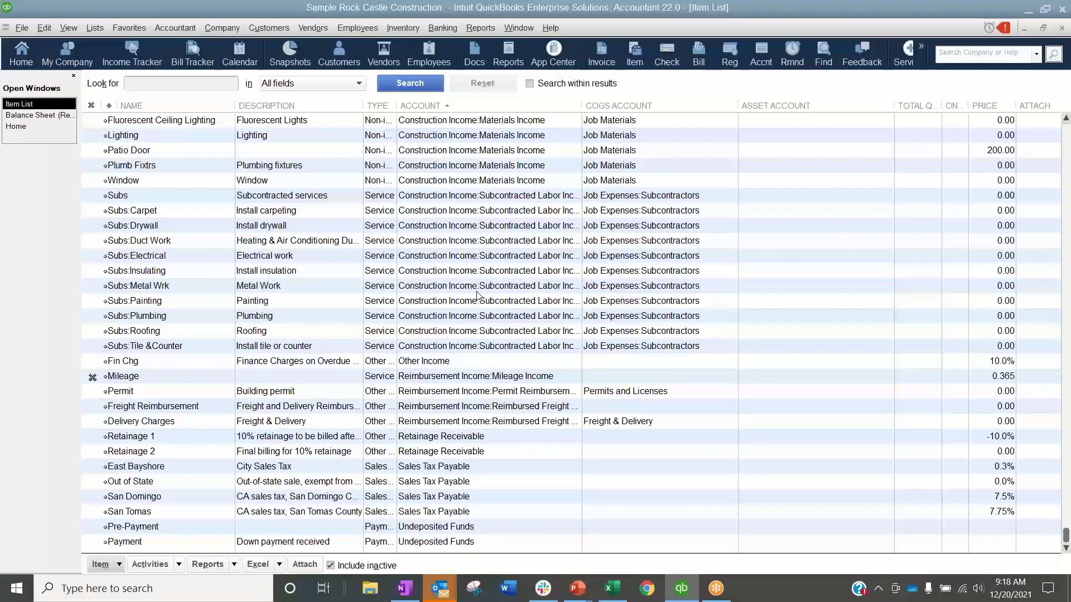
# - Close the Item List and open the Inventory Valuation Summary report
pyautogui.click(1061, 29)
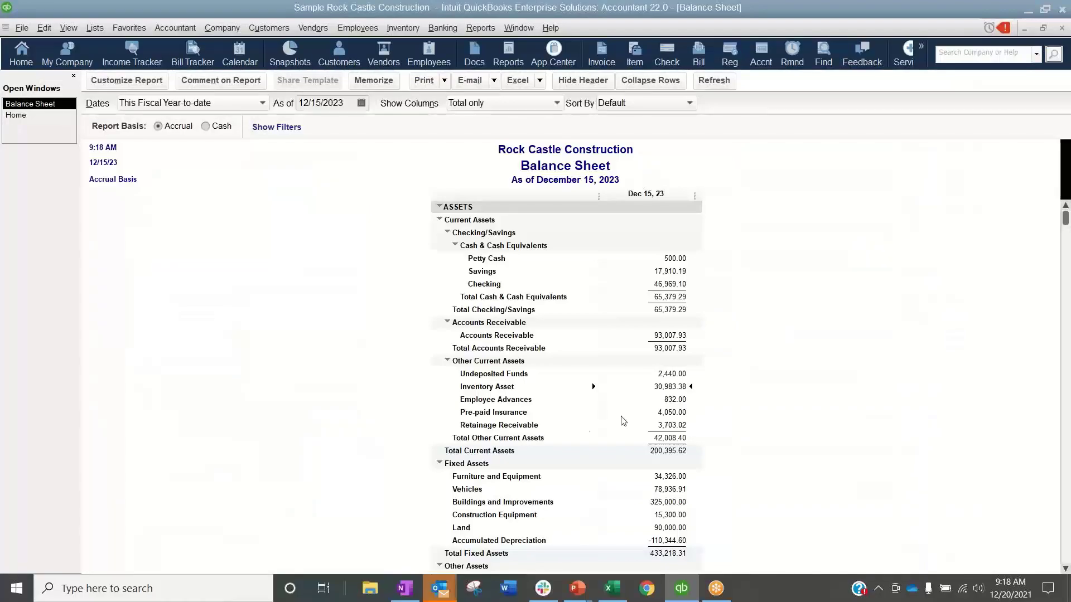
pyautogui.rightClick(581, 429)
pyautogui.click(281, 151)
pyautogui.click(481, 28)
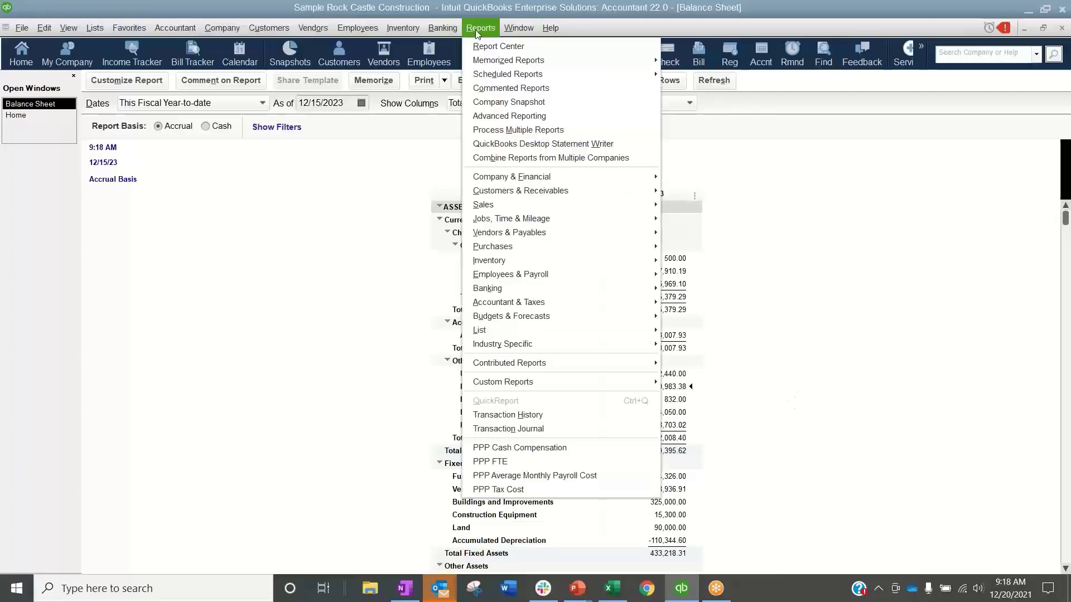
pyautogui.moveTo(514, 261)
pyautogui.click(704, 261)
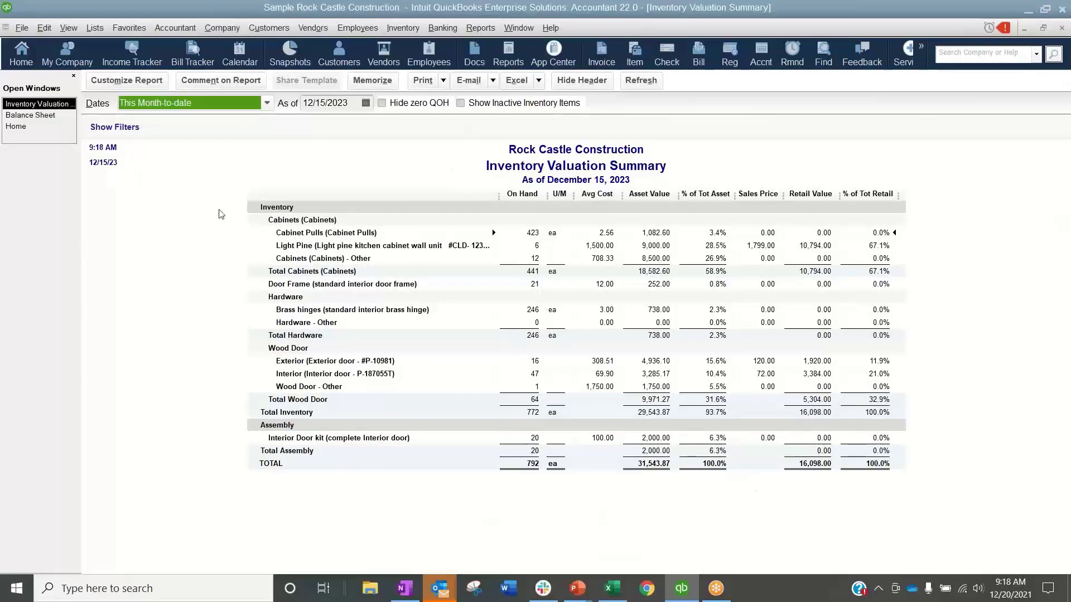
# - Compare the Inventory Asset balance on the Balance Sheet with the total asset value in the Inventory Valuation Summary
pyautogui.click(49, 121)
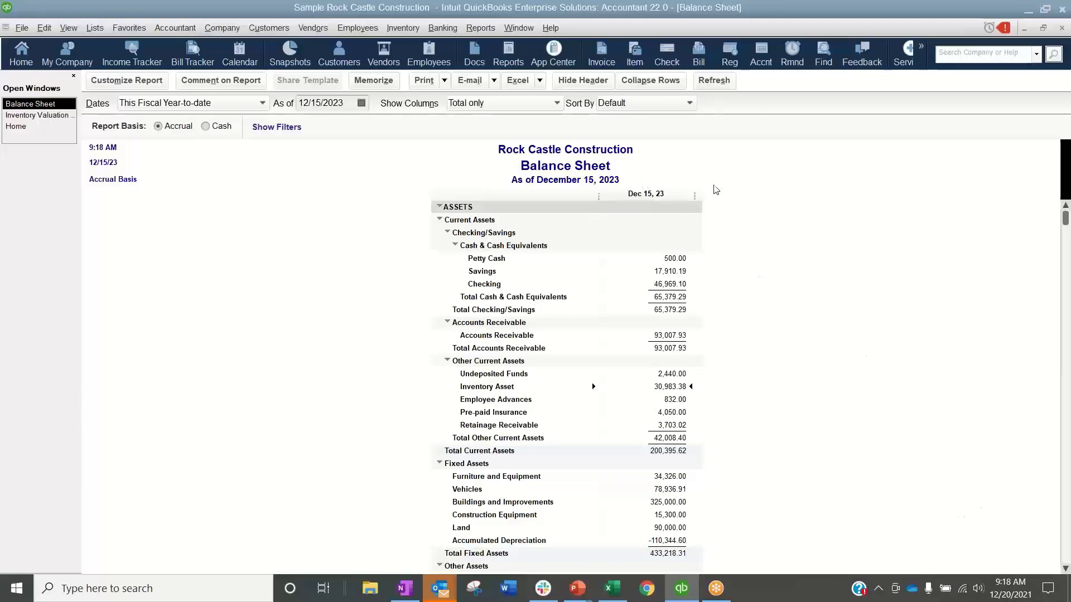
pyautogui.moveTo(694, 196); pyautogui.dragTo(680, 193)
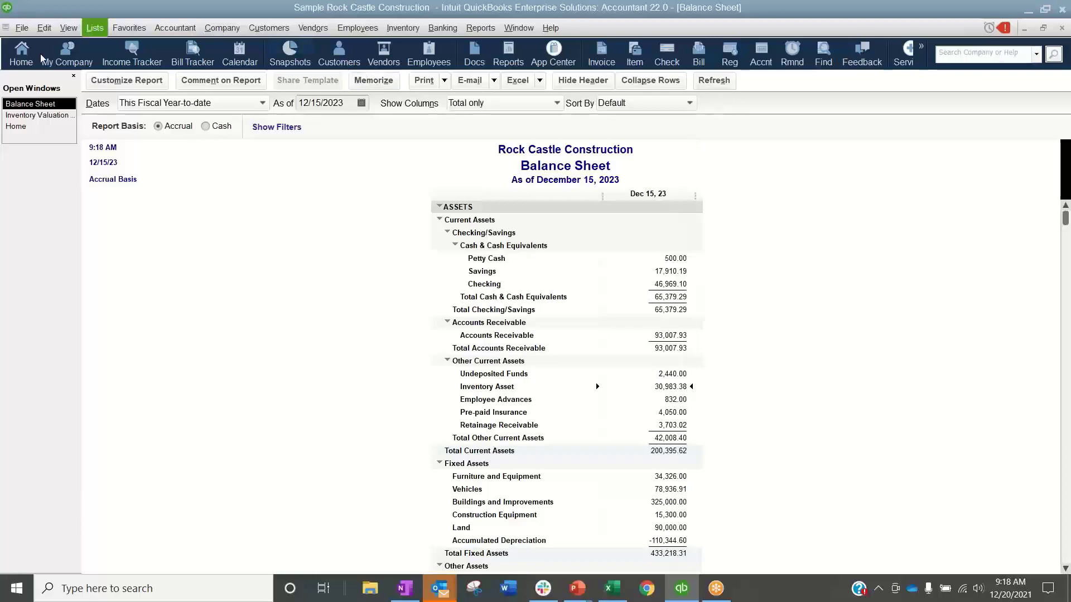
pyautogui.click(39, 115)
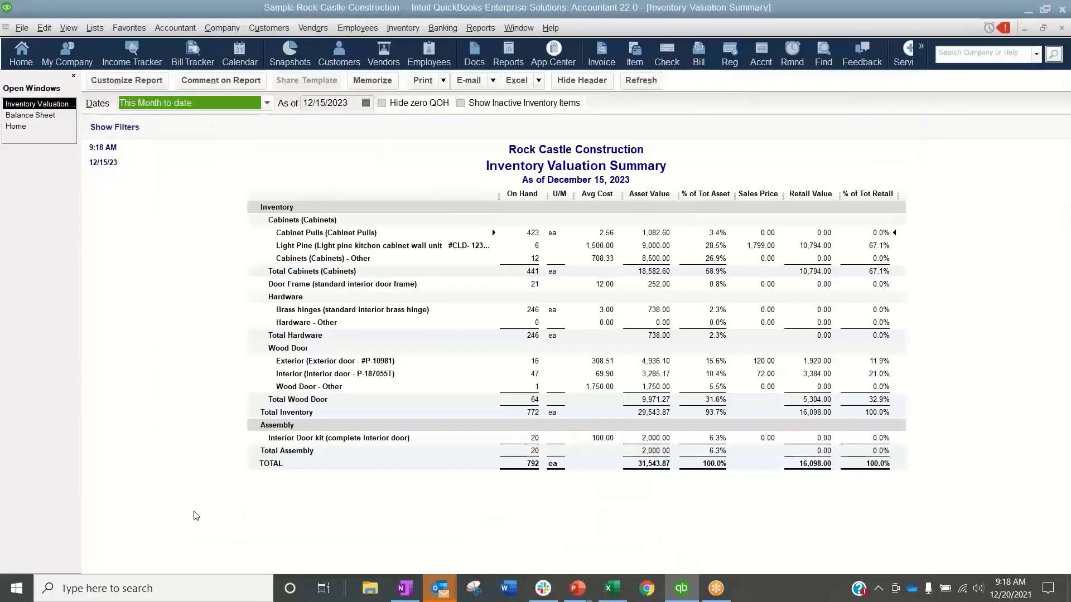
# - Reopen the Item List and widen the On Sales Order, Account and Type columns
pyautogui.click(95, 28)
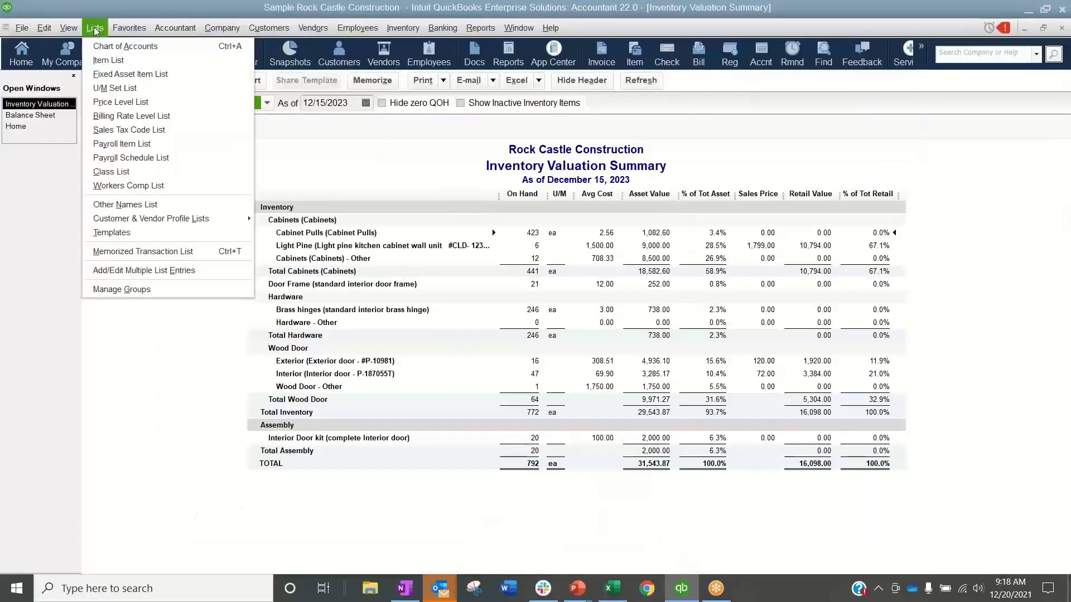
pyautogui.click(103, 63)
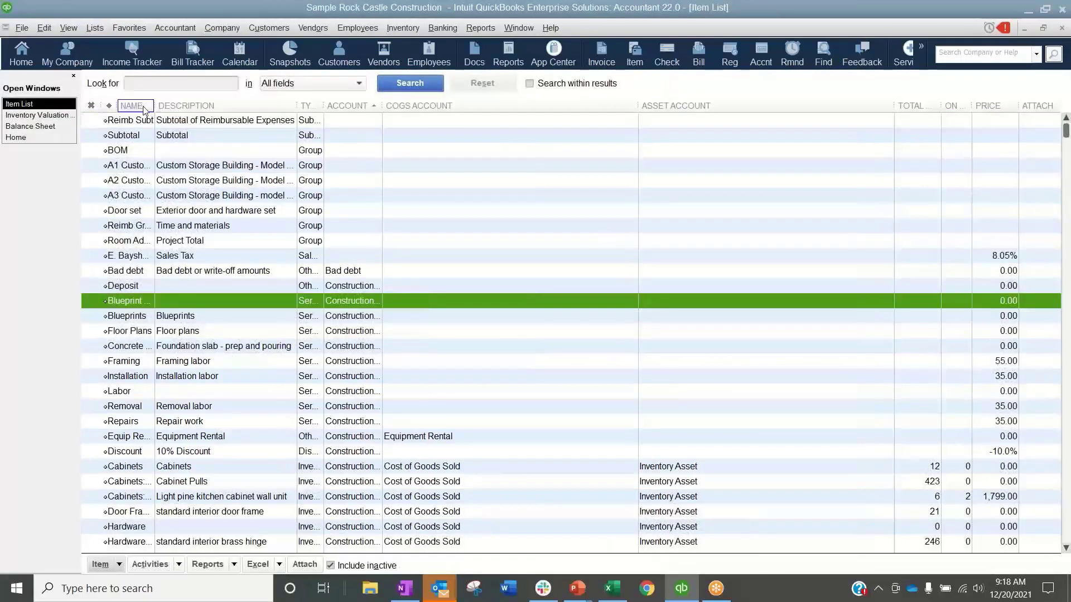
pyautogui.moveTo(895, 106); pyautogui.dragTo(763, 105)
pyautogui.moveTo(382, 105); pyautogui.dragTo(458, 106)
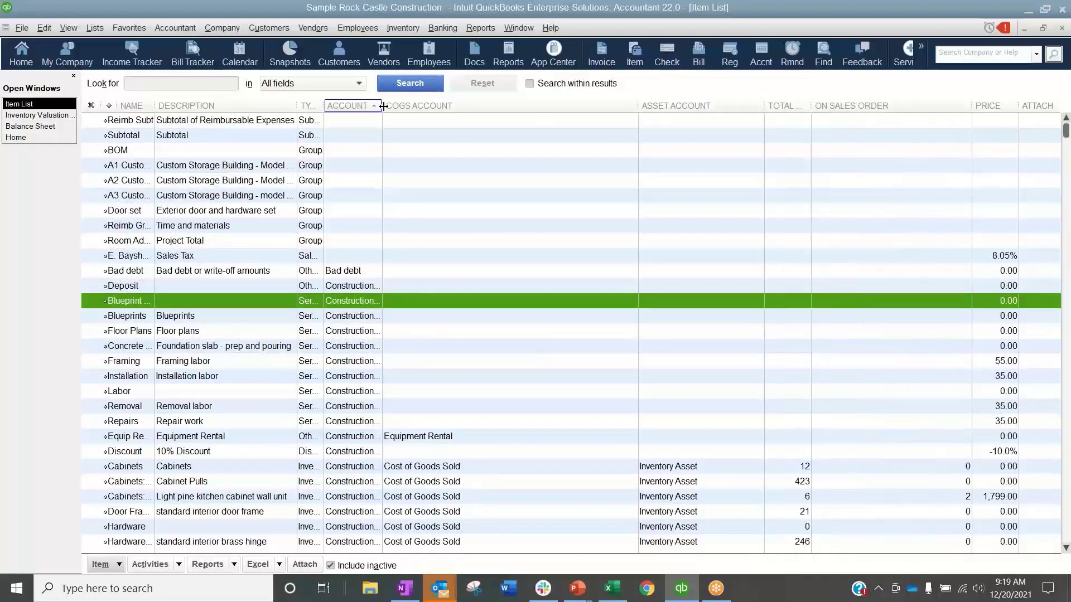
pyautogui.moveTo(324, 104); pyautogui.dragTo(439, 106)
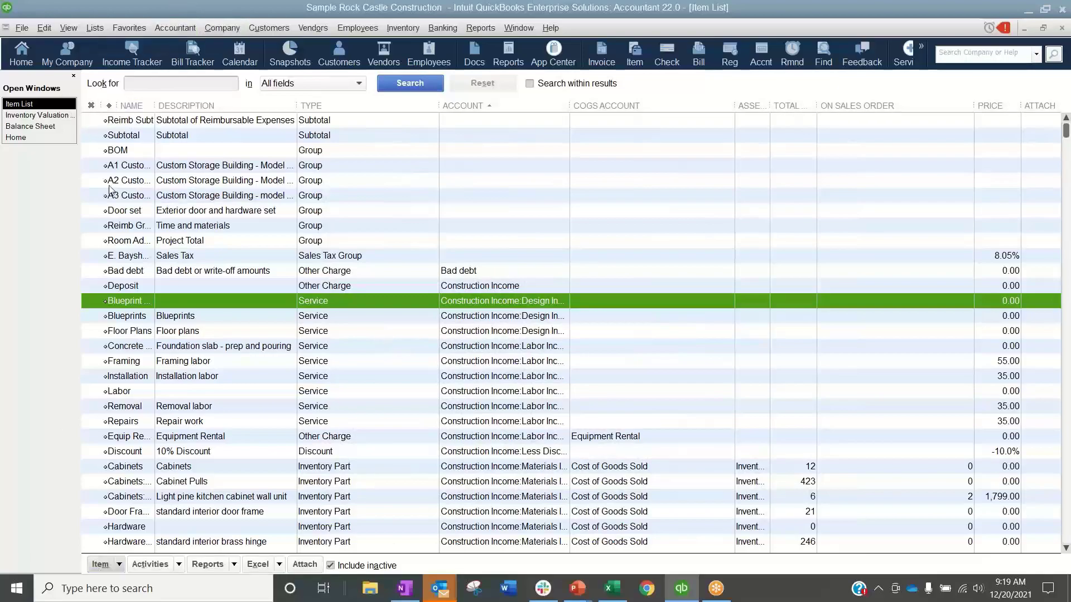
# - Sort the Item List by inactive status, select the inactive Standard Doorknobs item and widen the Total Quantity On Hand column
pyautogui.click(89, 105)
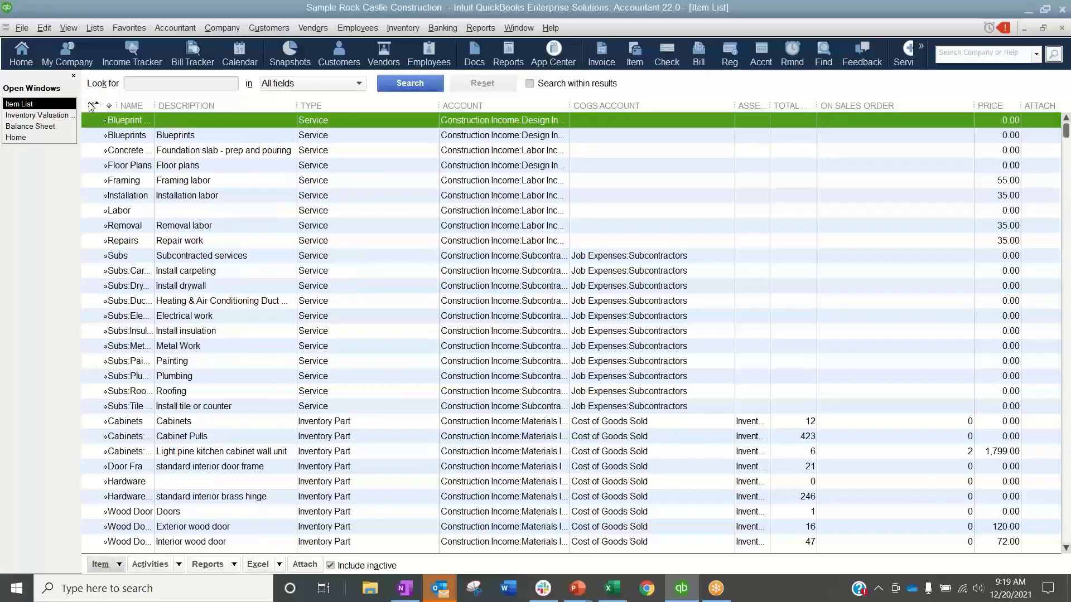
pyautogui.scroll(-10, 120, 246)
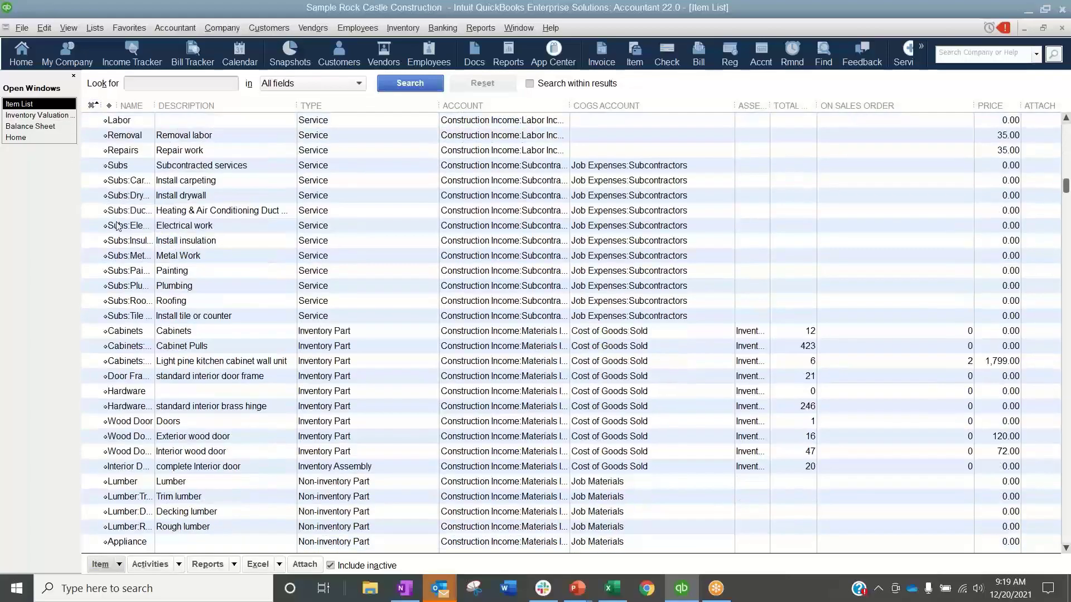
pyautogui.scroll(-5, 120, 249)
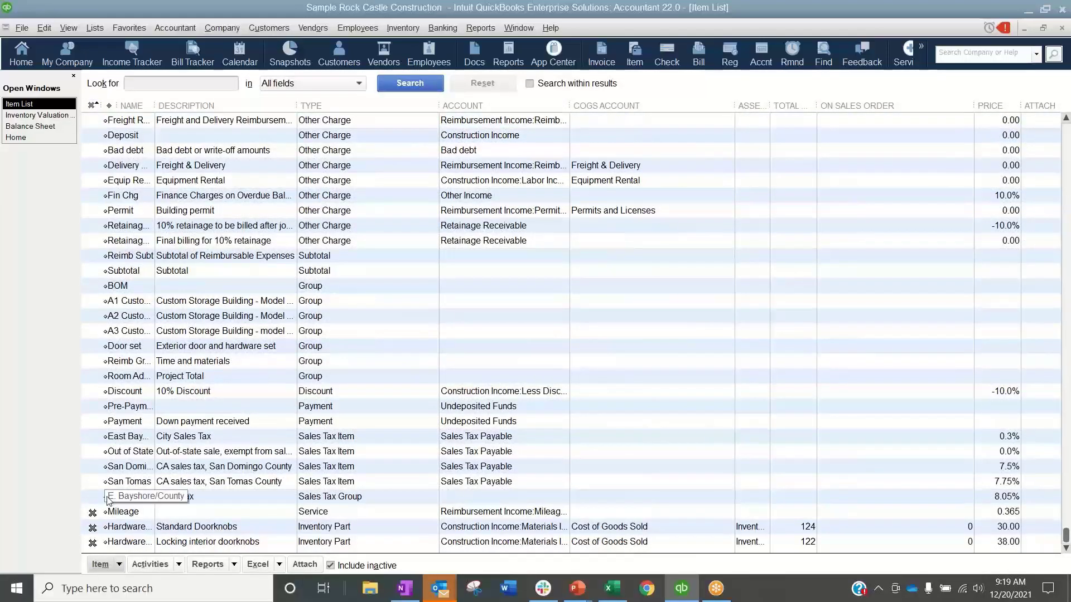
pyautogui.click(111, 530)
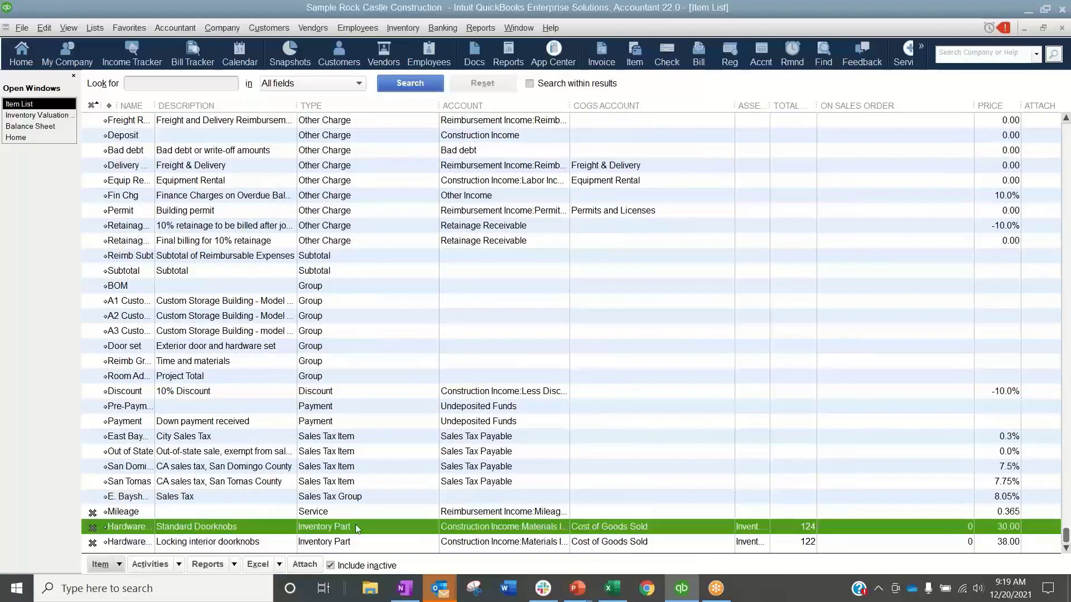
pyautogui.moveTo(817, 105); pyautogui.dragTo(900, 99)
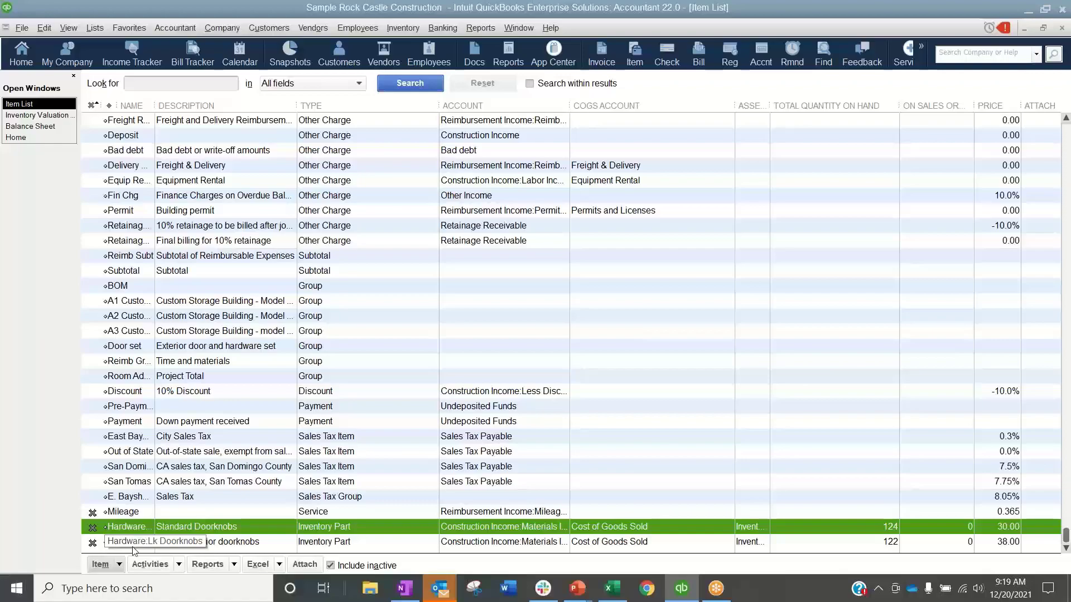
# - Widen the Item List's Name column and compare the Inventory Valuation Summary with inactive inventory items shown and hidden
pyautogui.moveTo(155, 106); pyautogui.dragTo(292, 106)
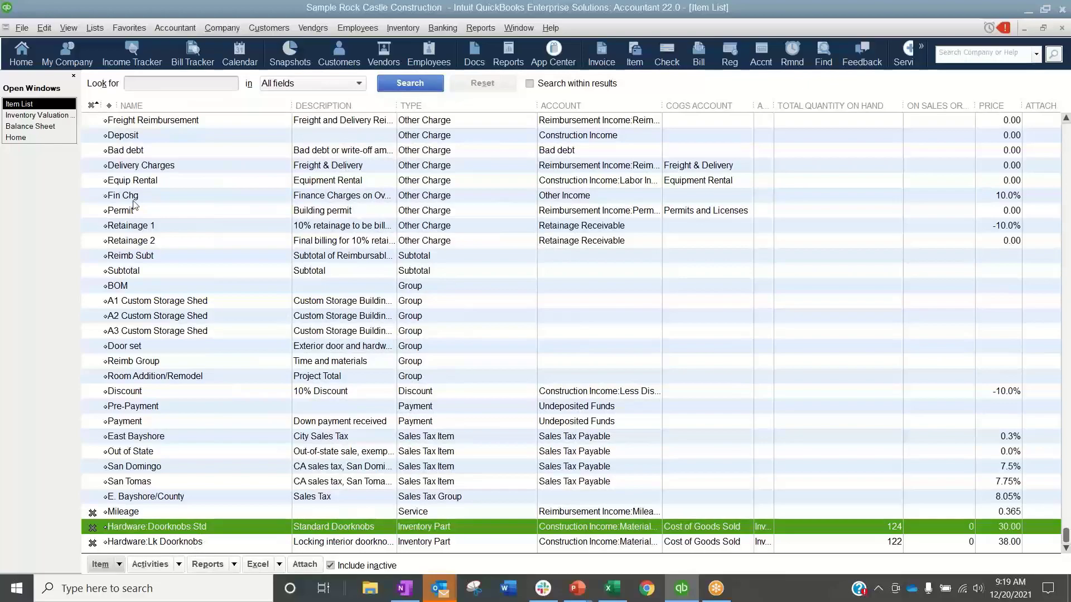
pyautogui.click(35, 115)
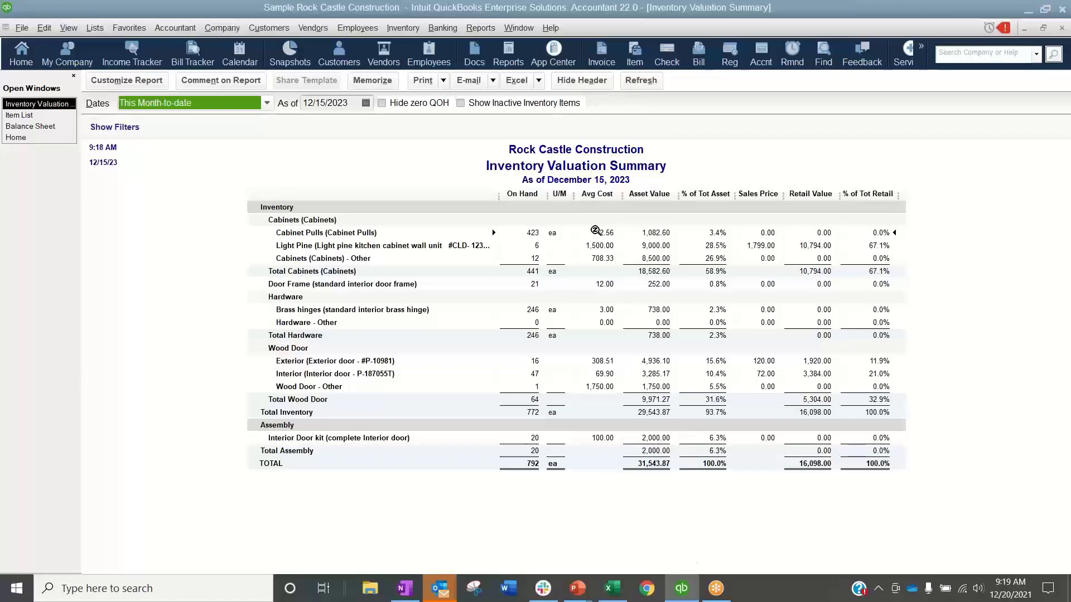
pyautogui.click(487, 105)
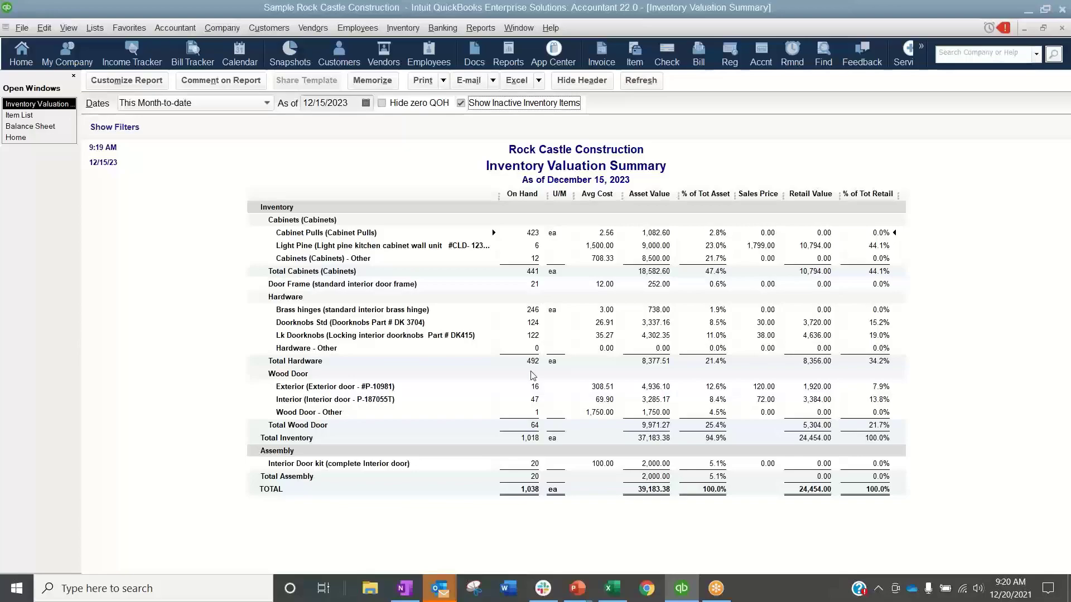
pyautogui.click(495, 104)
pyautogui.click(509, 104)
pyautogui.click(503, 105)
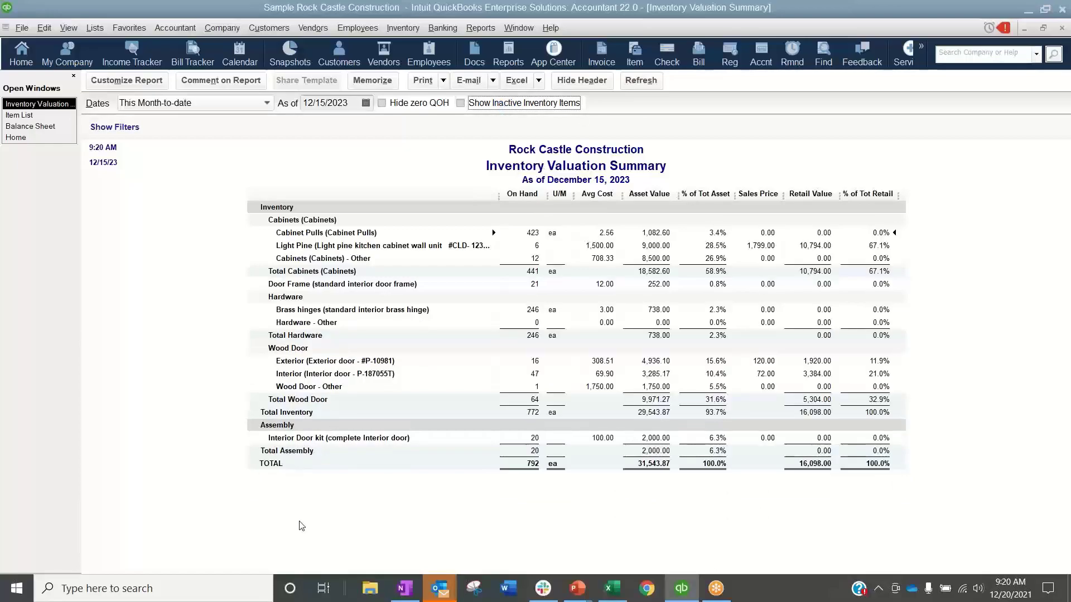
# - Make the inactive Standard Doorknobs item active in the Item List and check its asset value in the Inventory Valuation Summary
pyautogui.click(27, 115)
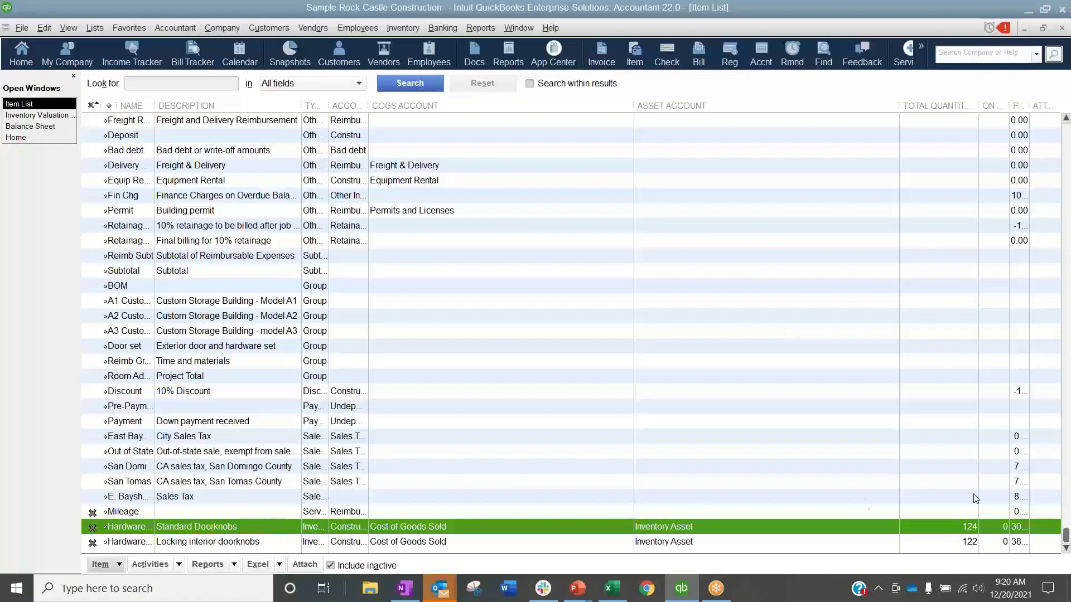
pyautogui.click(894, 105)
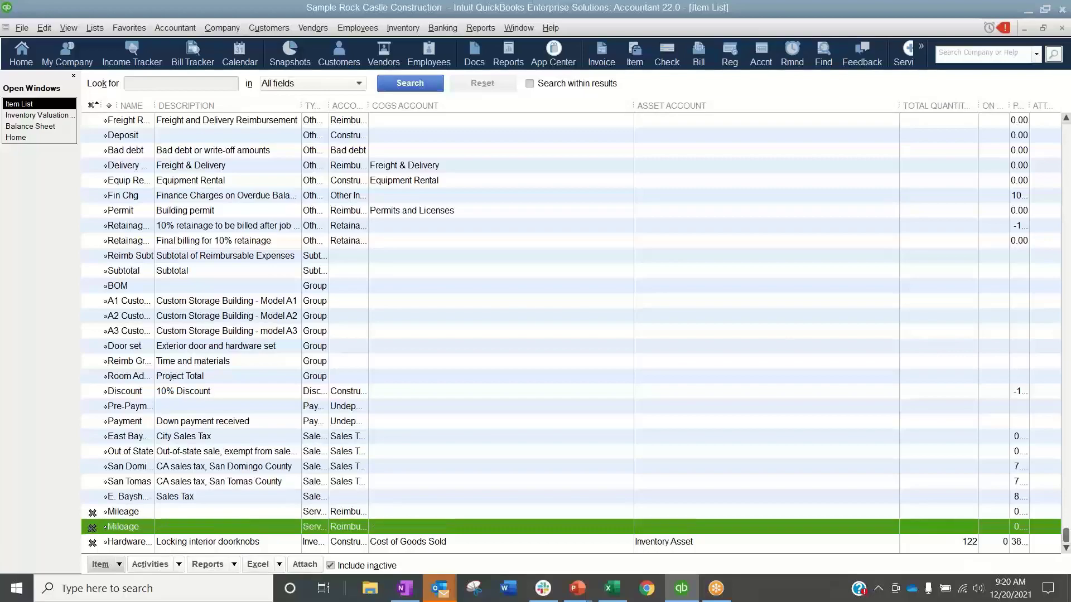
pyautogui.click(92, 527)
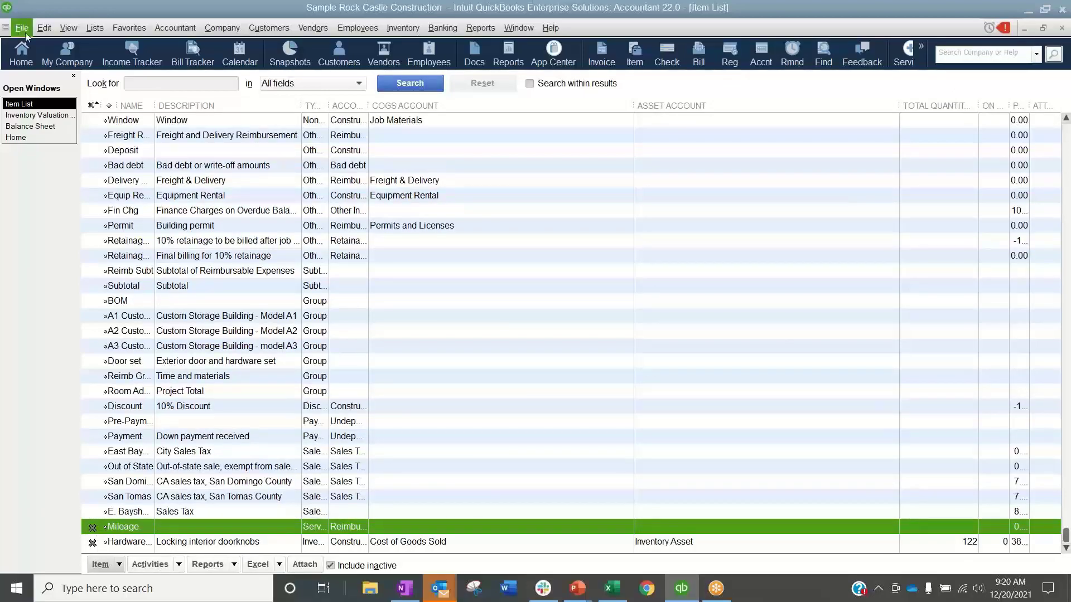
pyautogui.click(37, 115)
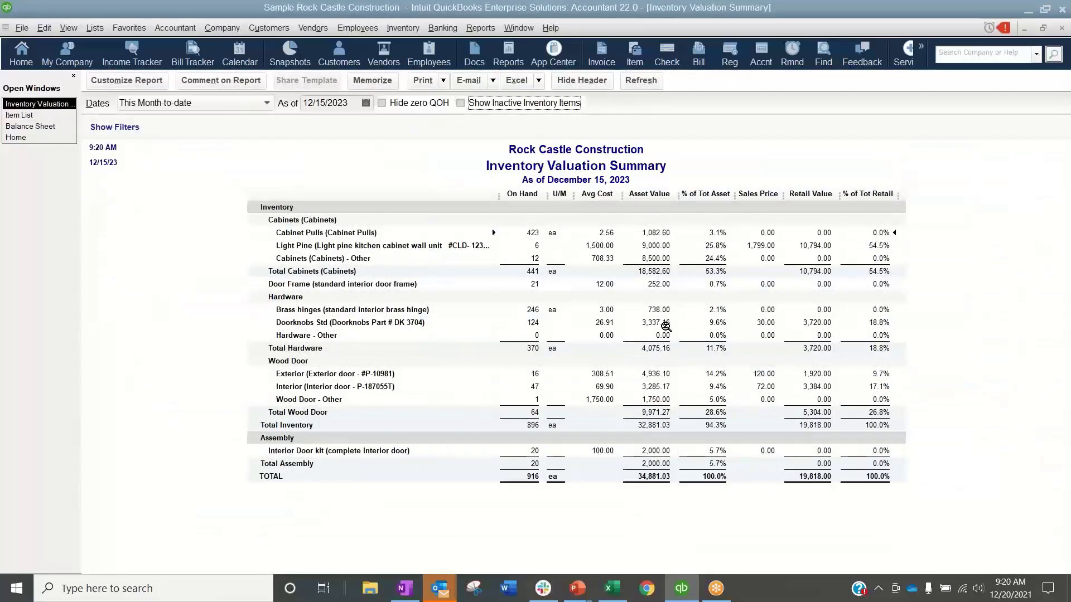
pyautogui.click(22, 115)
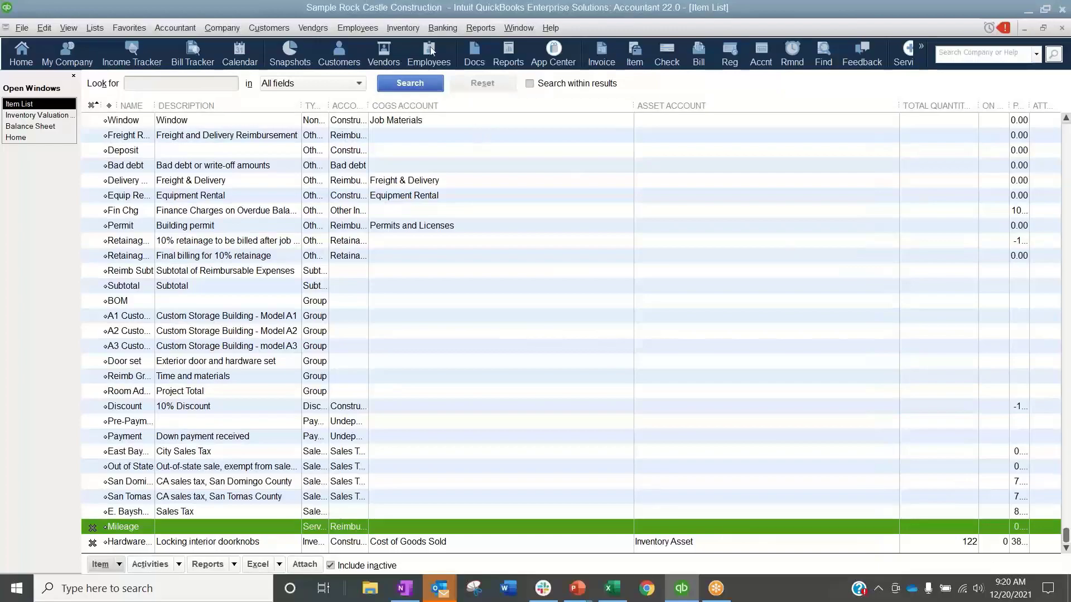
# - Start an Adjust Quantity/Value on Hand entry with the adjustment type Quantity and Total Value
pyautogui.click(480, 28)
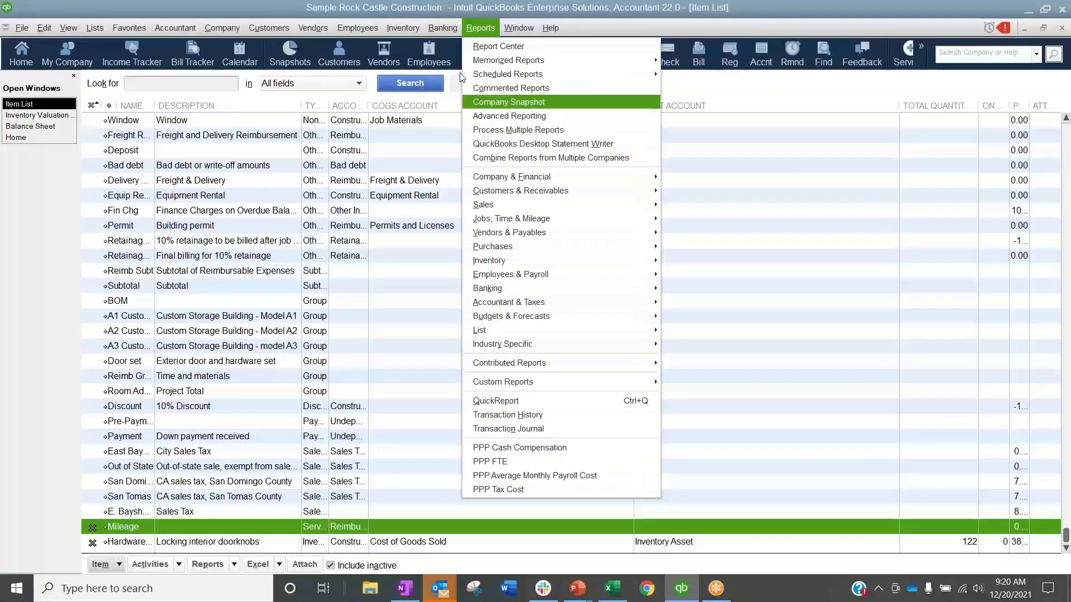
pyautogui.click(402, 28)
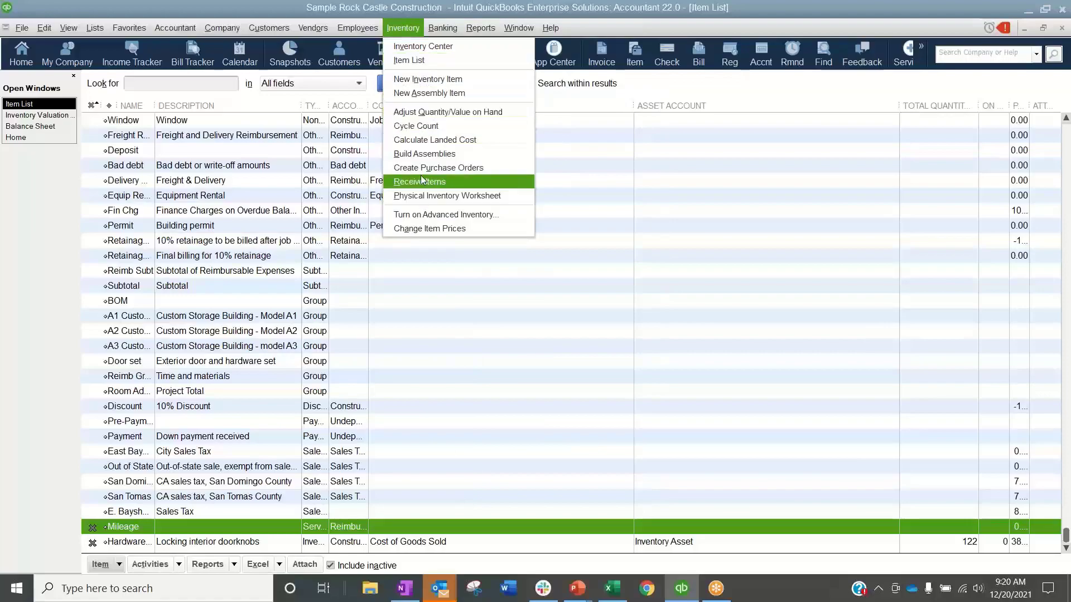
pyautogui.click(424, 111)
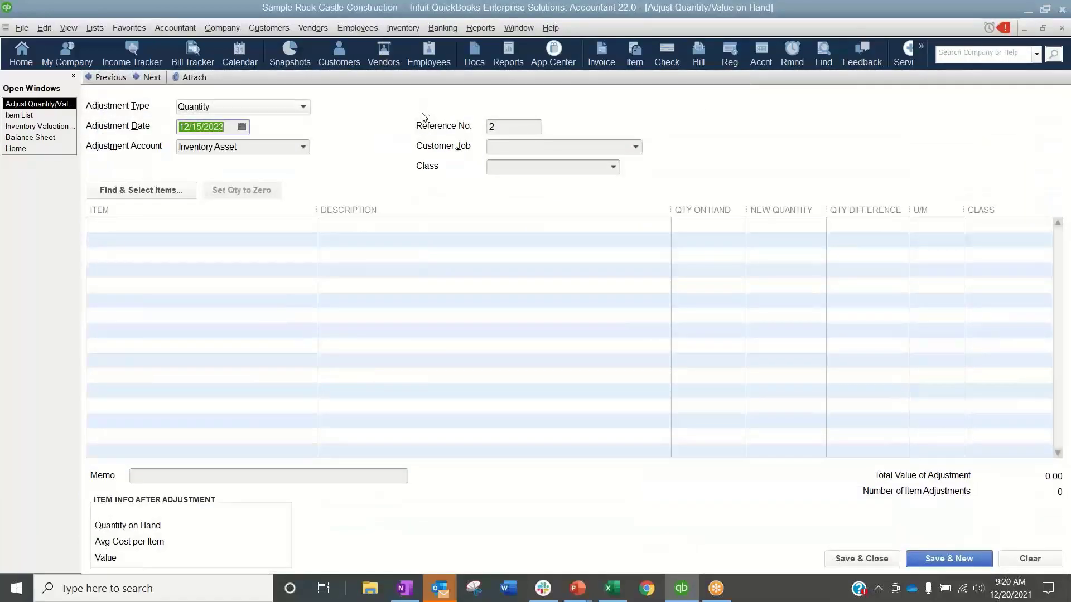
pyautogui.click(267, 111)
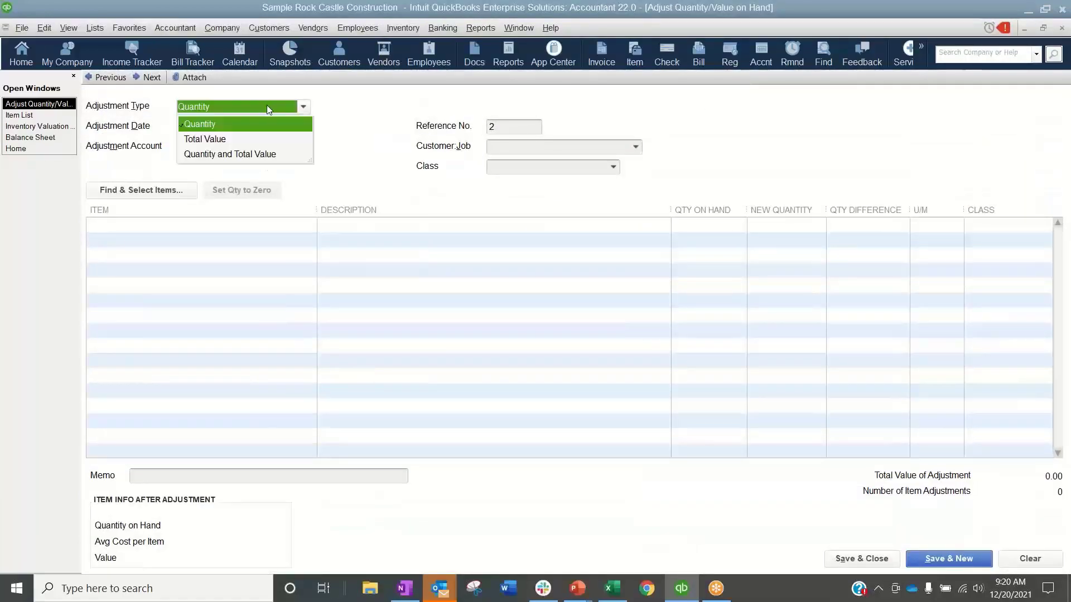
pyautogui.click(258, 158)
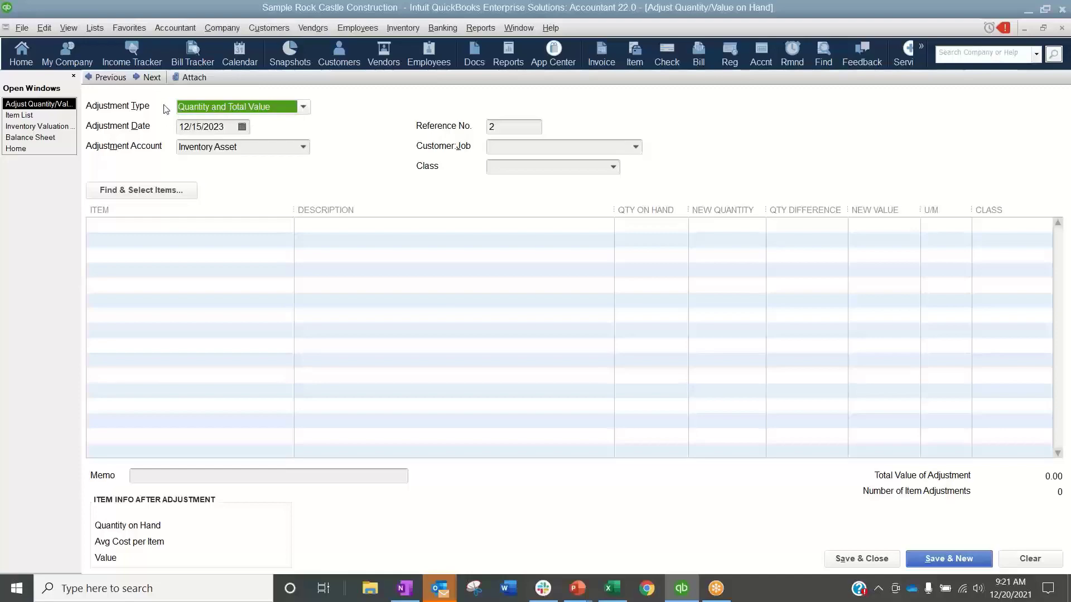
pyautogui.click(217, 109)
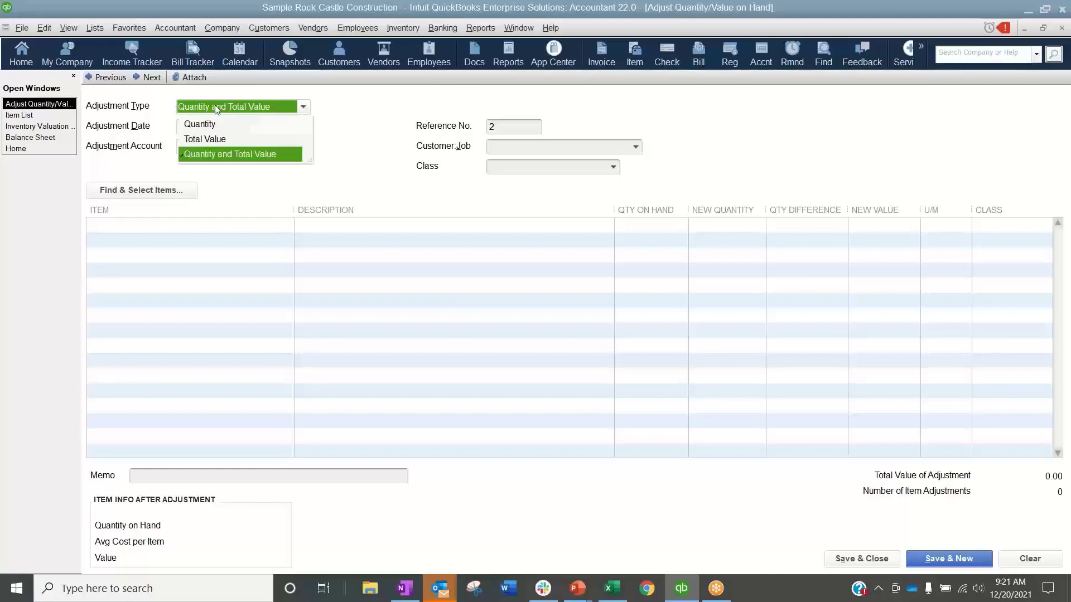
pyautogui.click(337, 122)
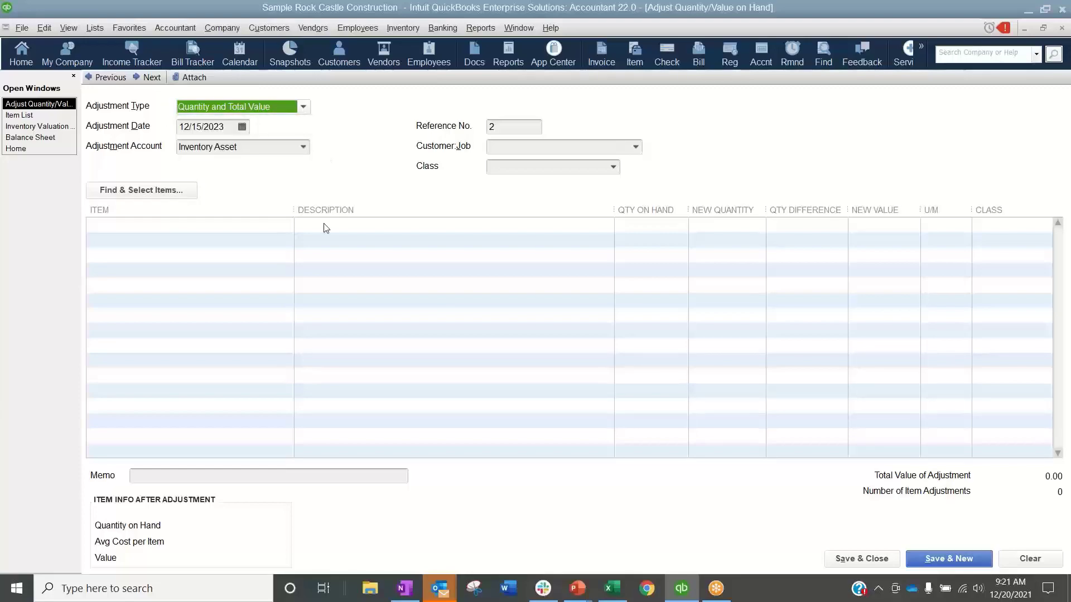
# - Compare the adjustable inventory items with inactive ones included and excluded, widening the Item column, and close the item finder
pyautogui.click(170, 192)
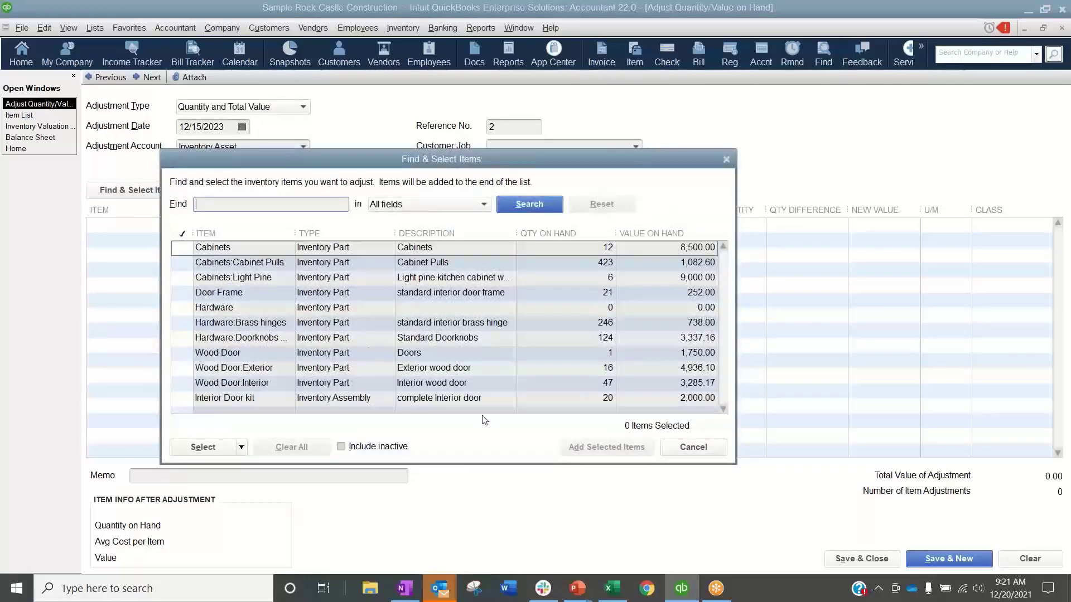
pyautogui.moveTo(271, 162); pyautogui.dragTo(349, 128)
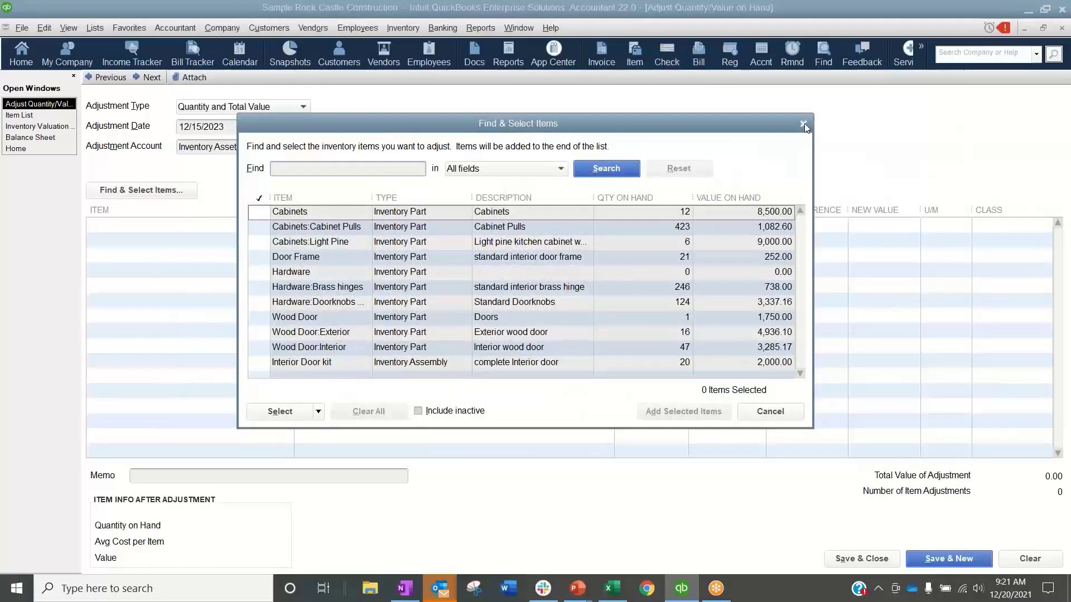
pyautogui.click(450, 413)
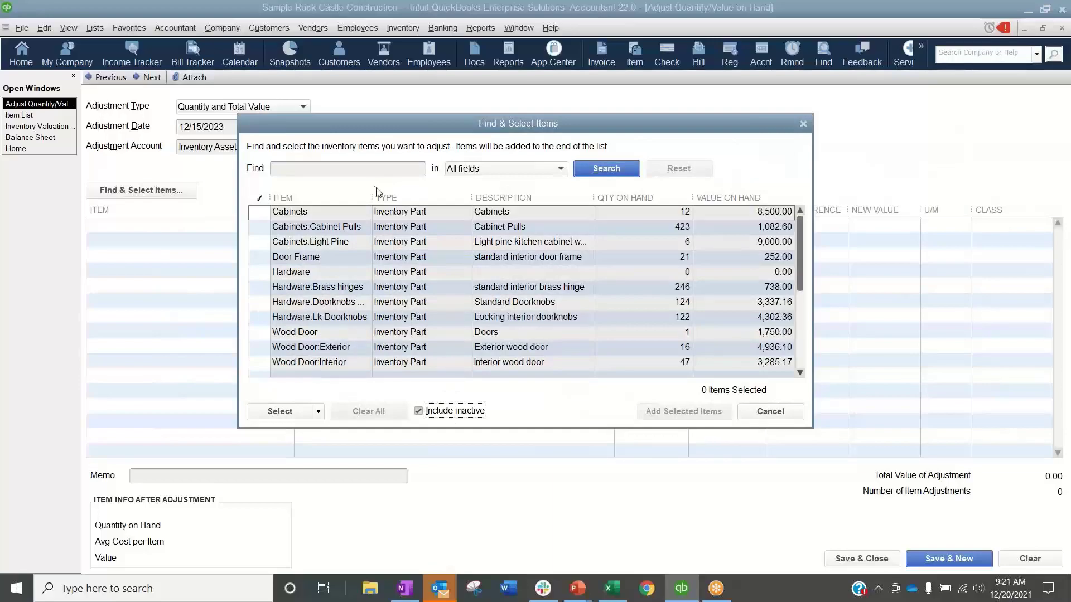
pyautogui.moveTo(376, 196); pyautogui.dragTo(438, 197)
pyautogui.click(447, 411)
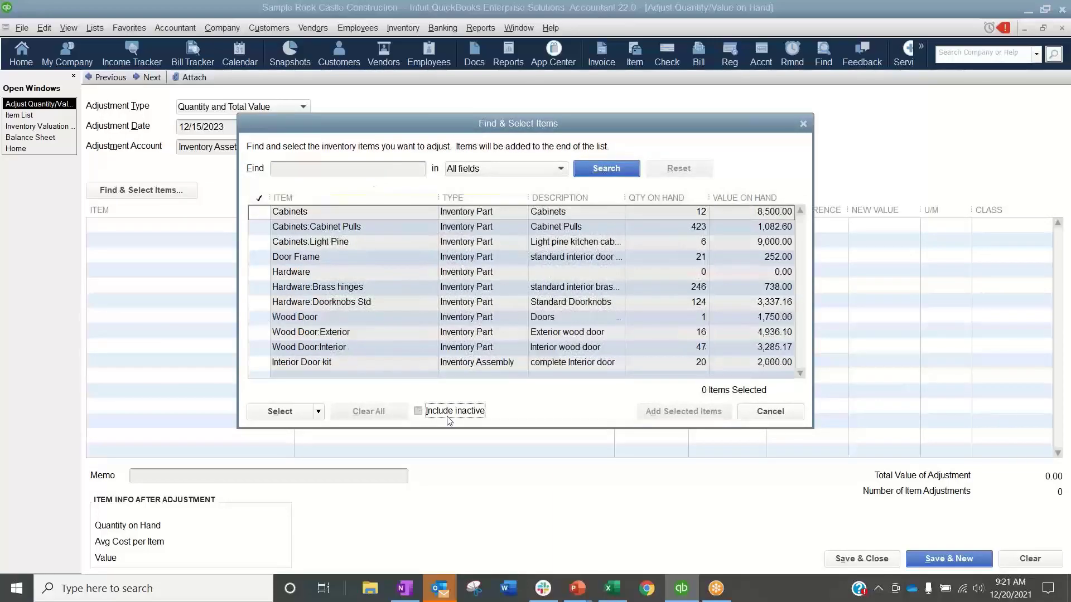
pyautogui.click(451, 413)
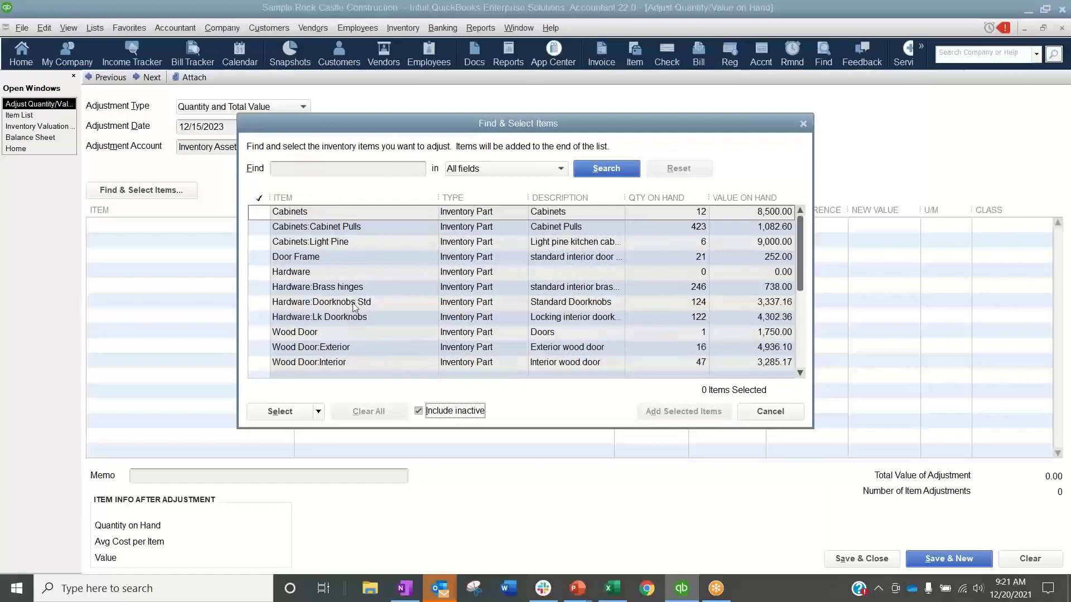
pyautogui.click(429, 414)
pyautogui.click(430, 414)
pyautogui.click(803, 123)
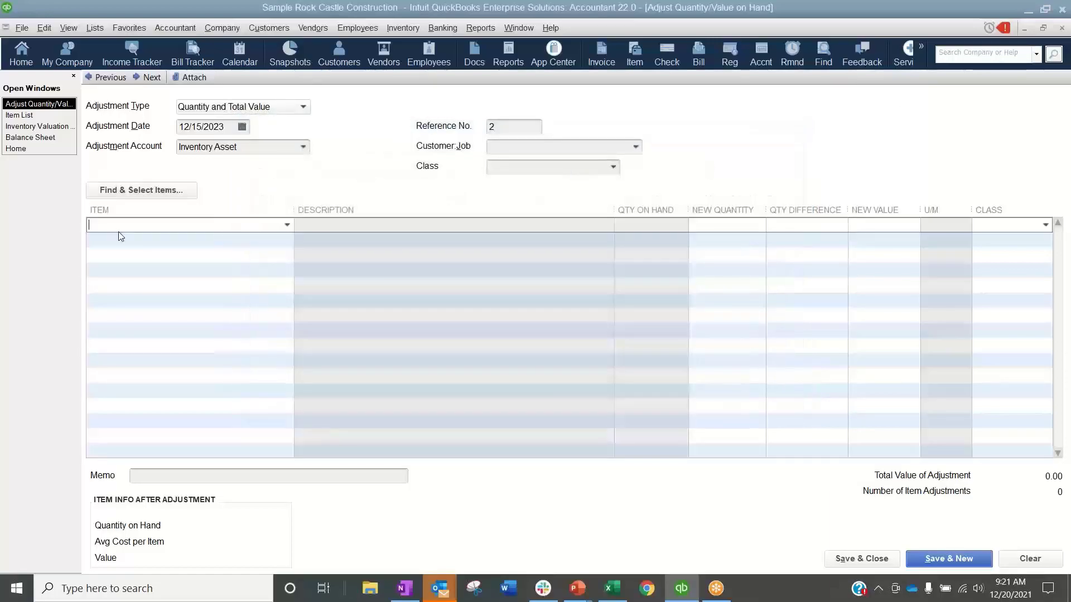
pyautogui.write('LK STa')
pyautogui.press('BackSpace')
pyautogui.press('BackSpace')
pyautogui.press('BackSpace')
pyautogui.press('BackSpace')
pyautogui.press('BackSpace')
pyautogui.press('BackSpace')
# - Try selecting the inactive Hardware:Lk Doorknobs item for the adjustment with inactive items included, and cancel the selection
pyautogui.click(144, 191)
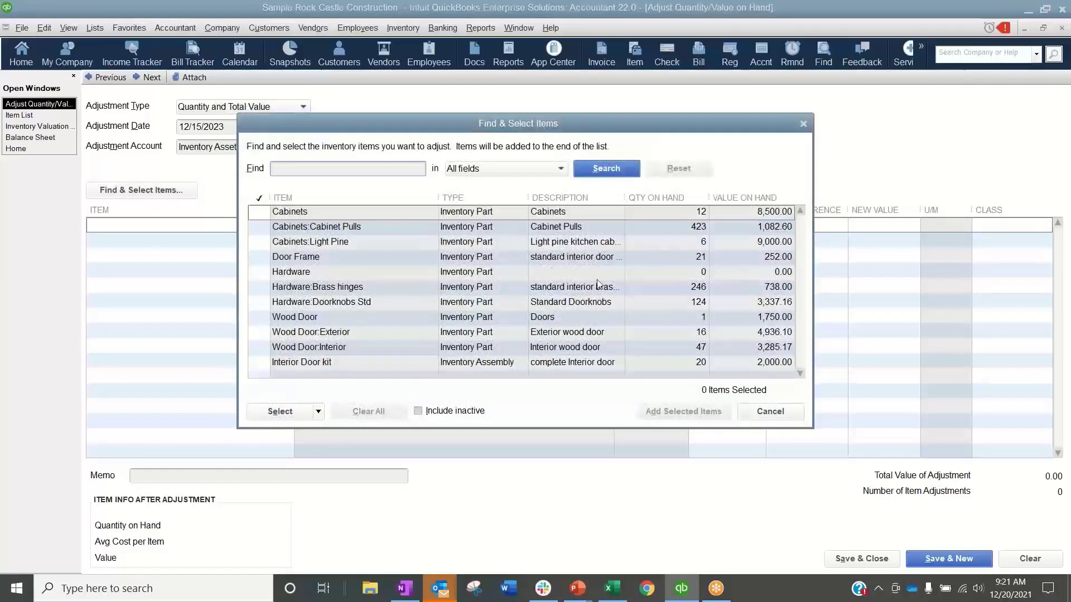
pyautogui.click(427, 412)
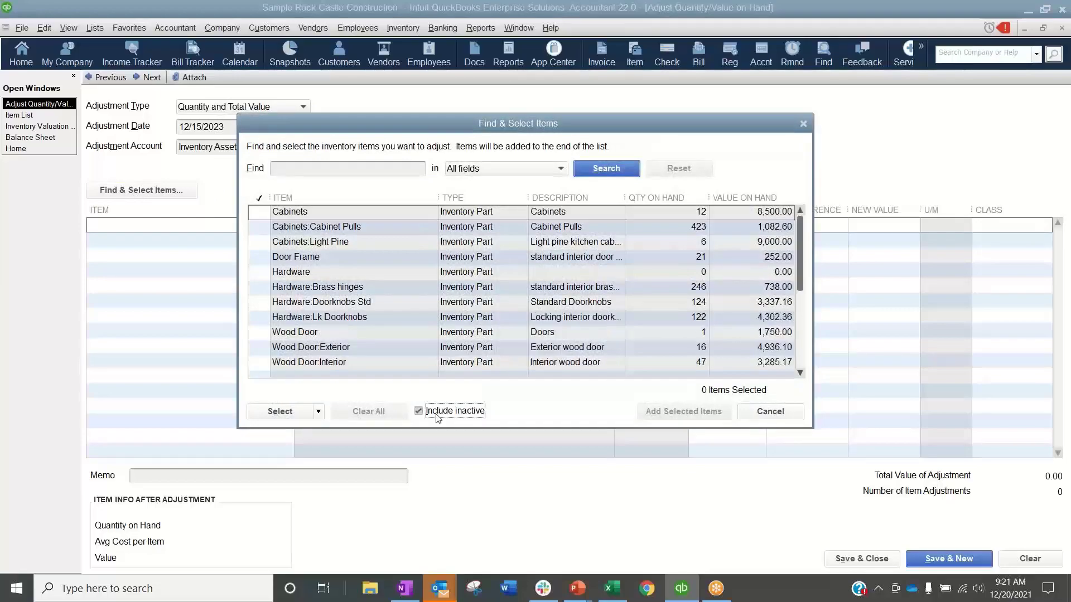
pyautogui.click(258, 318)
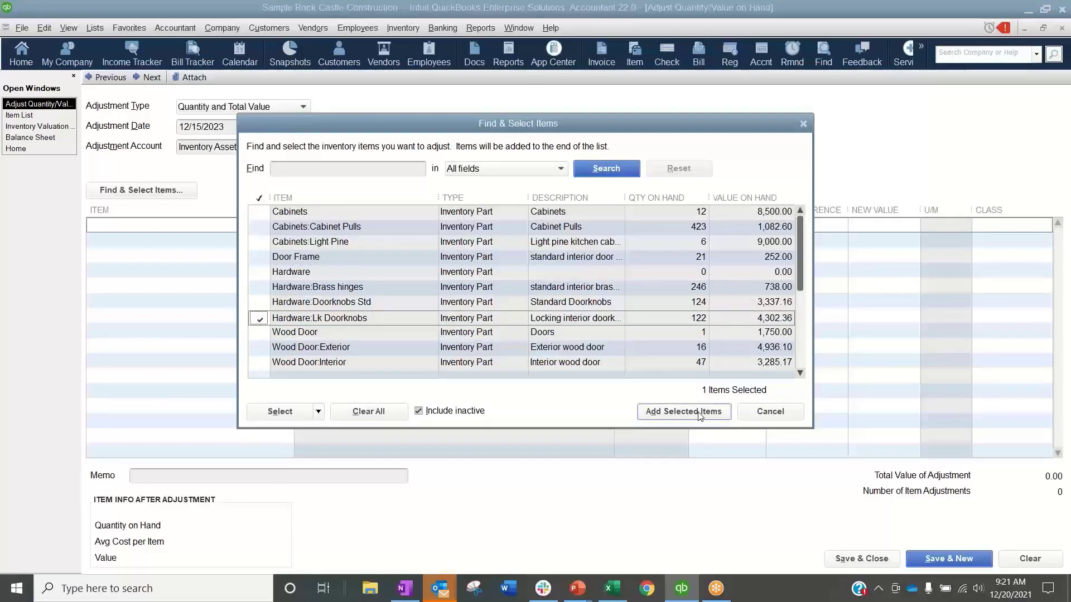
pyautogui.click(770, 411)
# - Open Add/Edit Multiple List Entries from the Item List and show Inventory Parts filtered to Inactive Inventory Items
pyautogui.click(52, 116)
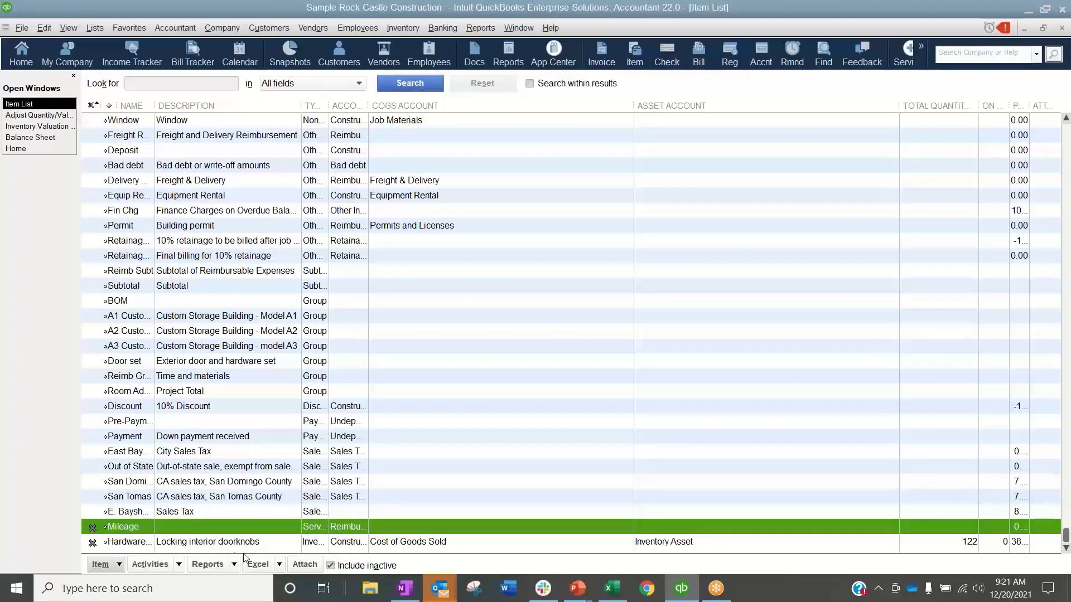
pyautogui.click(273, 564)
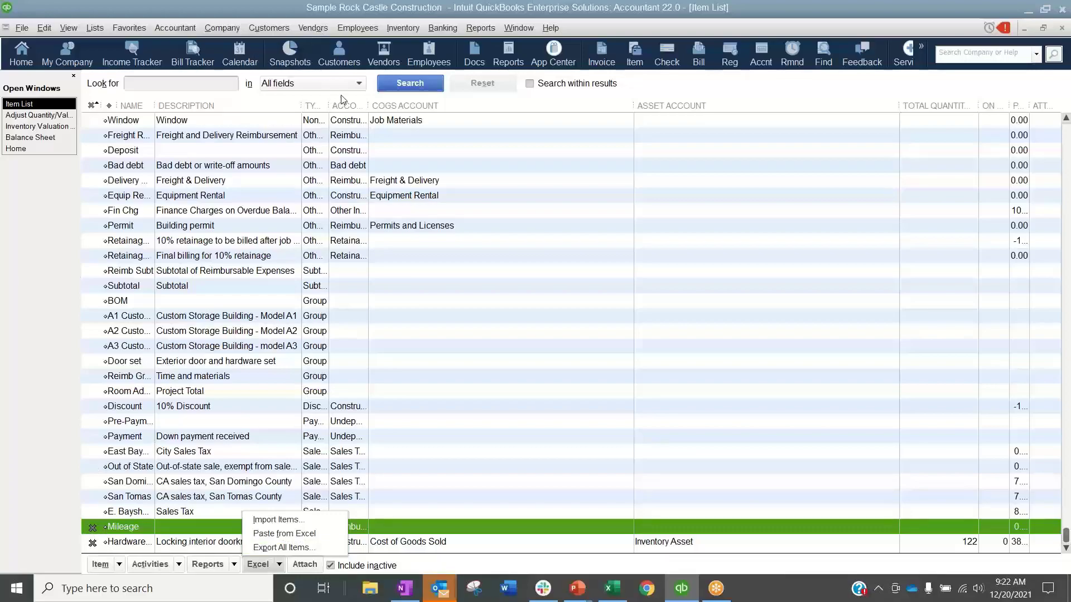
pyautogui.click(302, 538)
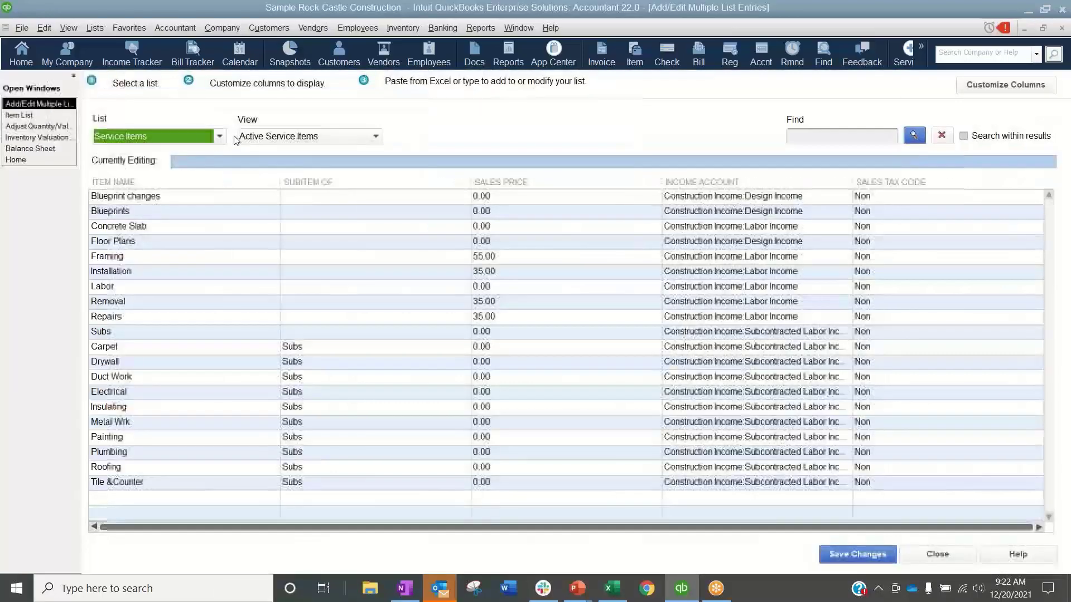
pyautogui.click(219, 136)
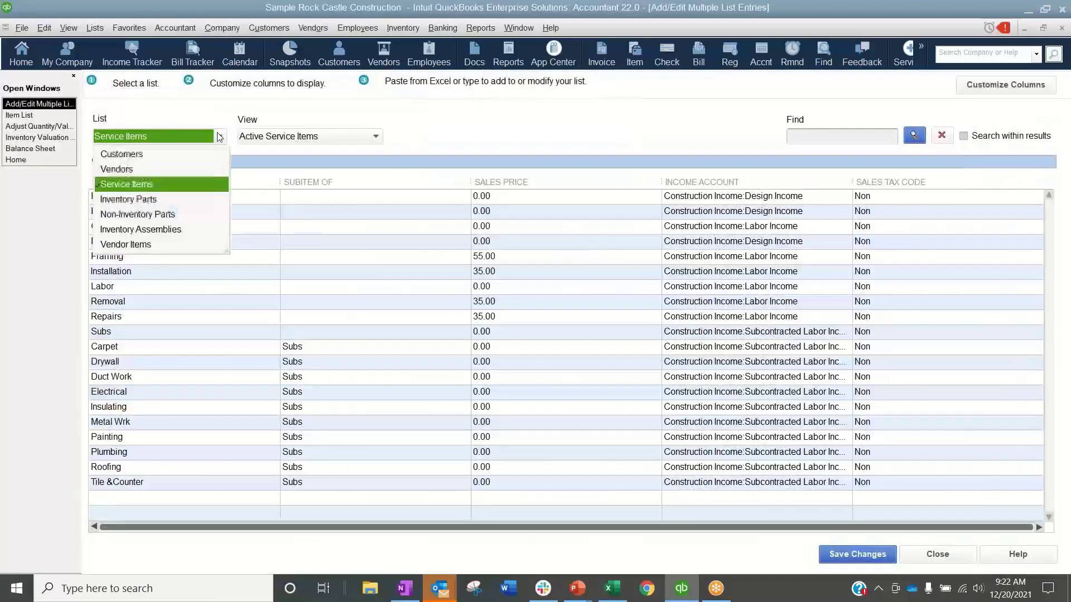
pyautogui.click(154, 198)
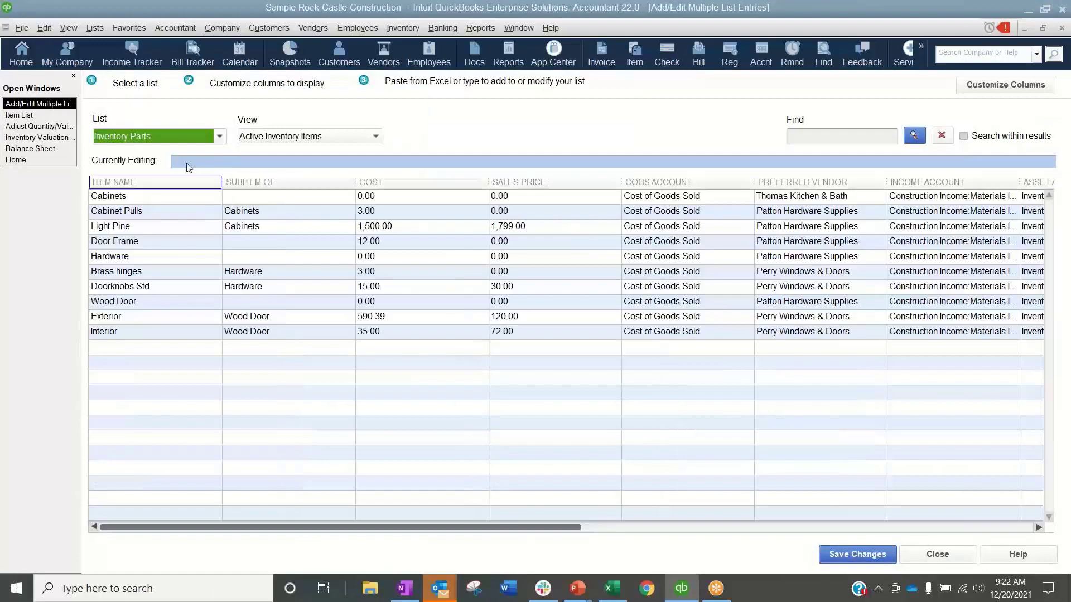
pyautogui.click(357, 136)
pyautogui.click(271, 182)
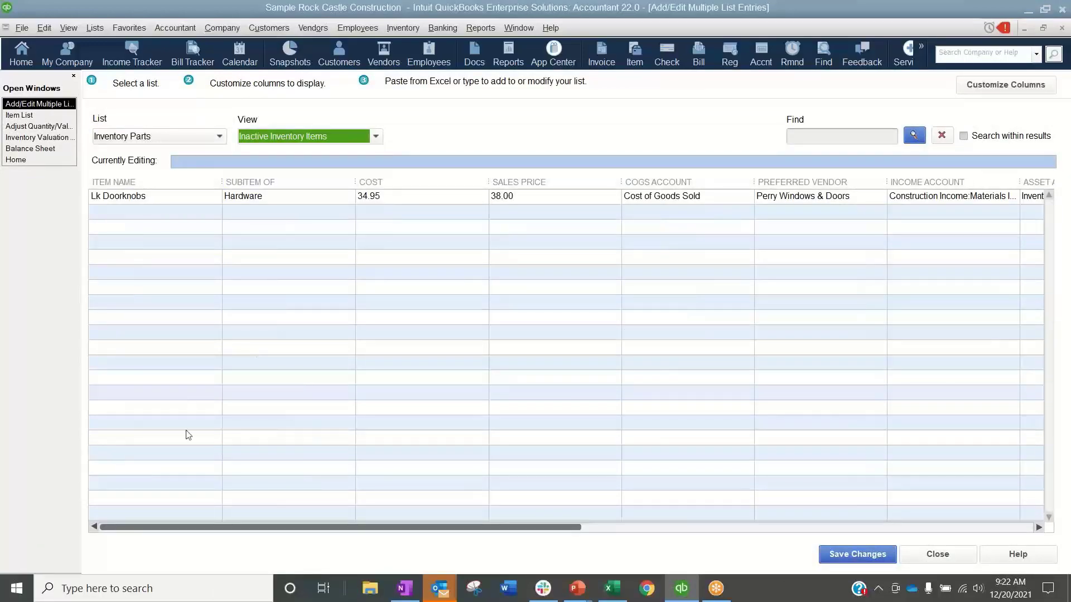
# - Examine the inactive Lk Doorknobs item's columns, including Total Value, and close the multiple list entries window
pyautogui.moveTo(287, 526); pyautogui.dragTo(614, 524)
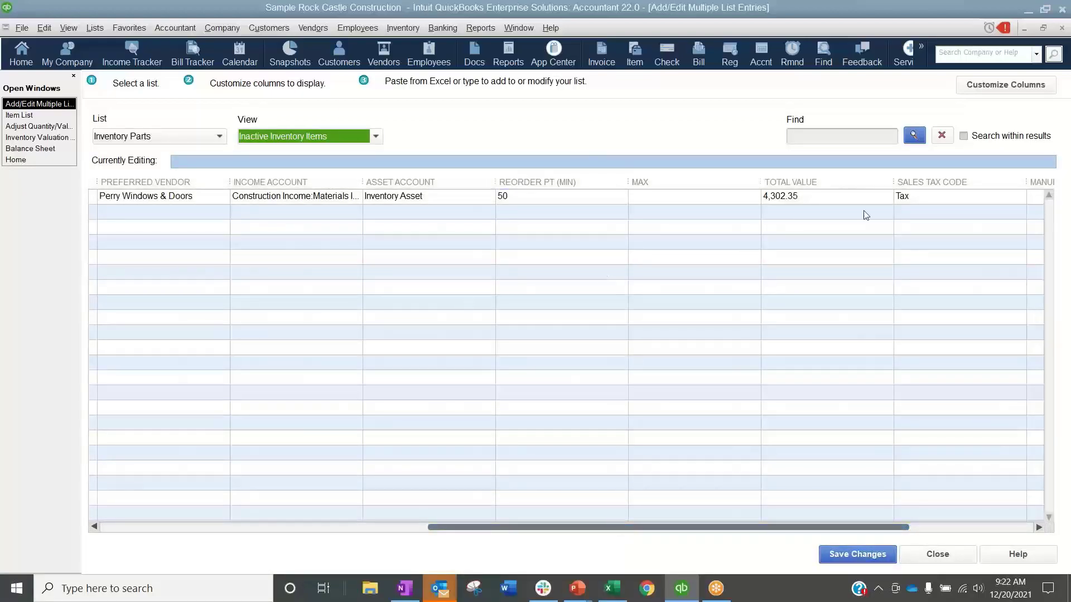
pyautogui.moveTo(890, 527); pyautogui.dragTo(308, 456)
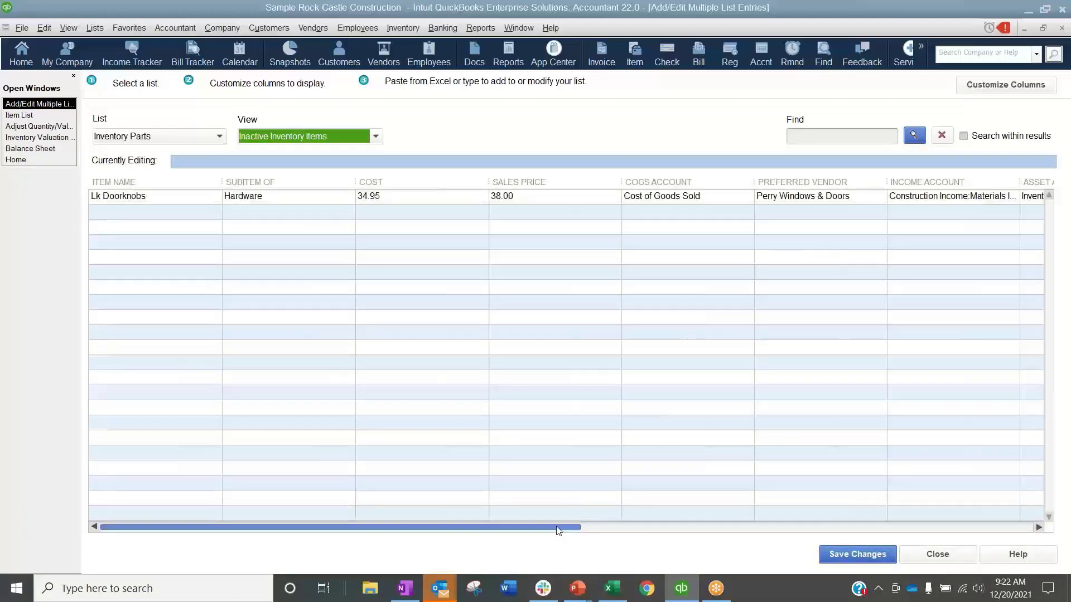
pyautogui.moveTo(558, 530); pyautogui.dragTo(535, 474)
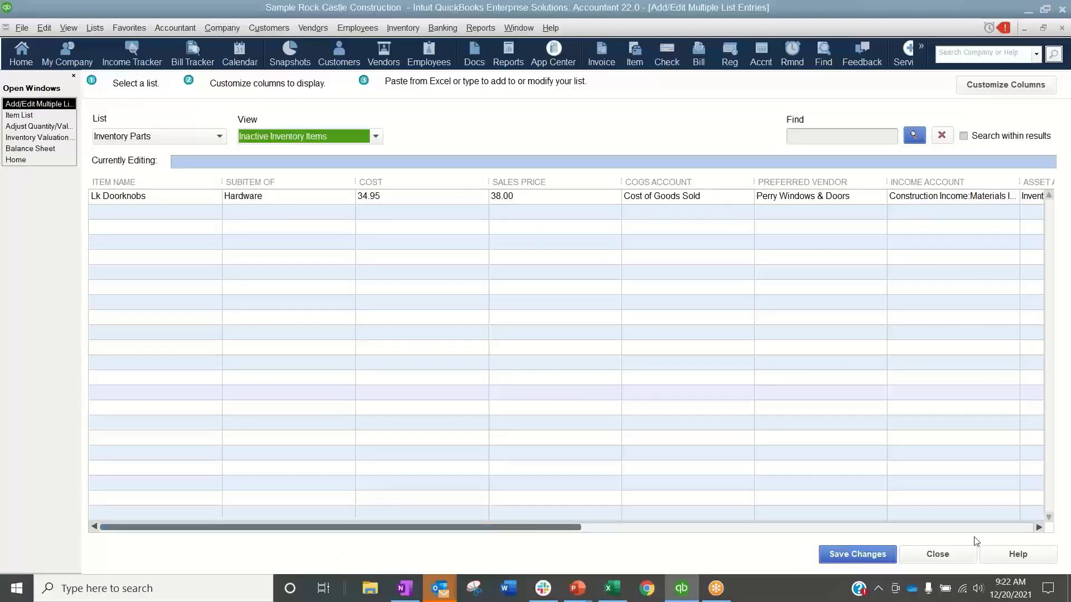
pyautogui.click(955, 562)
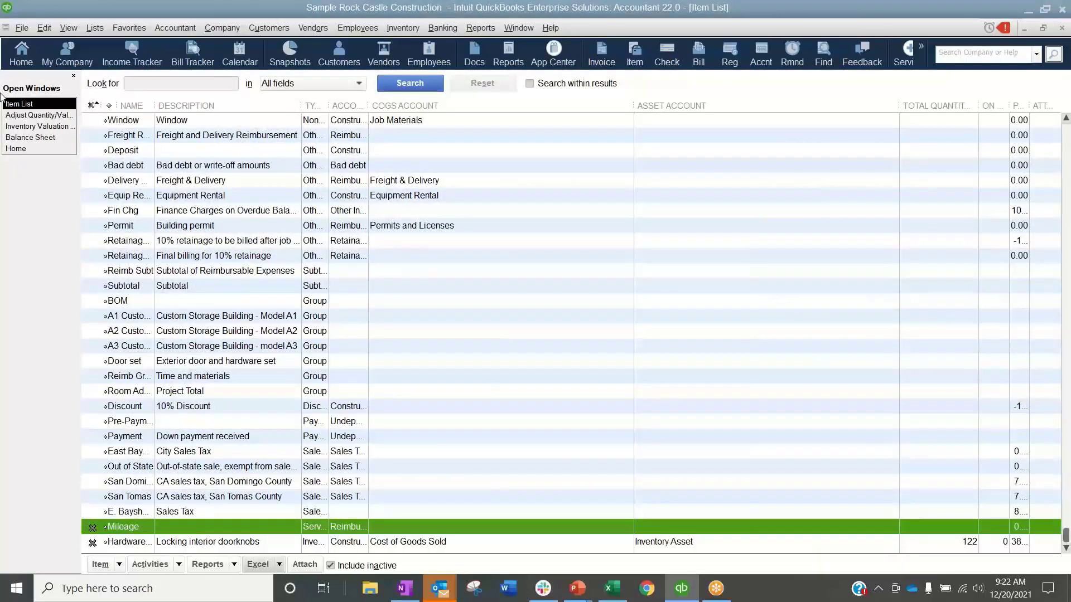
# - Add the inactive Hardware:Lk Doorknobs item to the quantity and total value adjustment, with inactive items included in the item finder
pyautogui.click(25, 114)
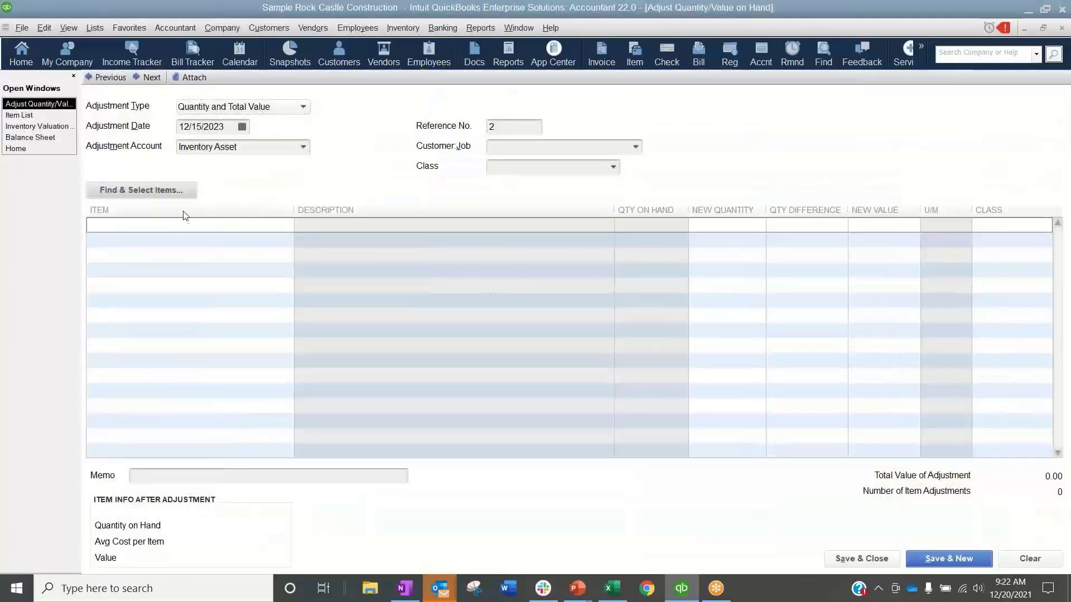
pyautogui.click(163, 188)
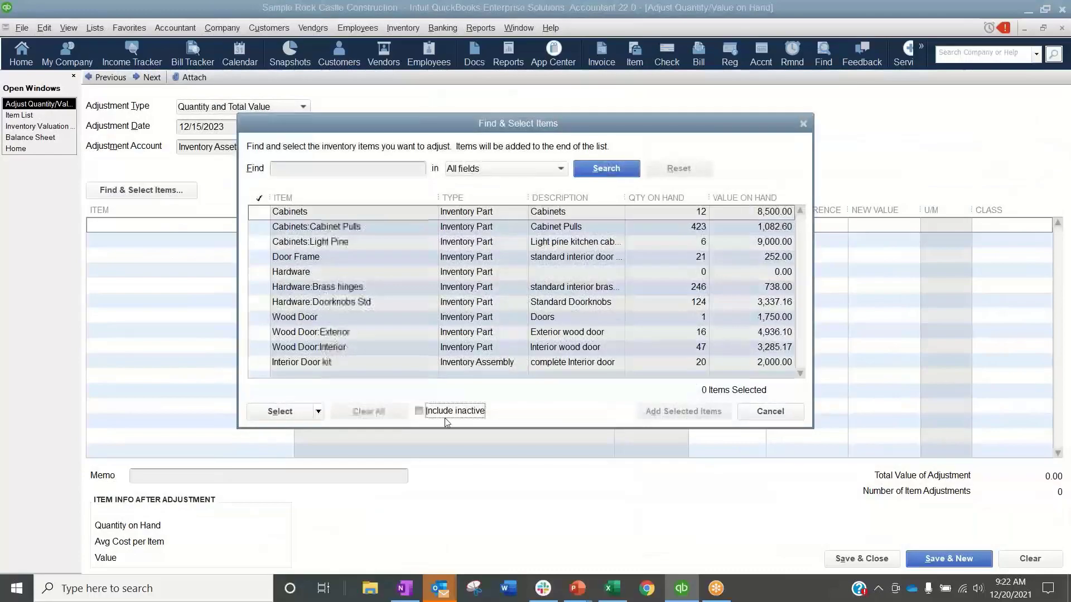
pyautogui.click(446, 418)
pyautogui.click(259, 318)
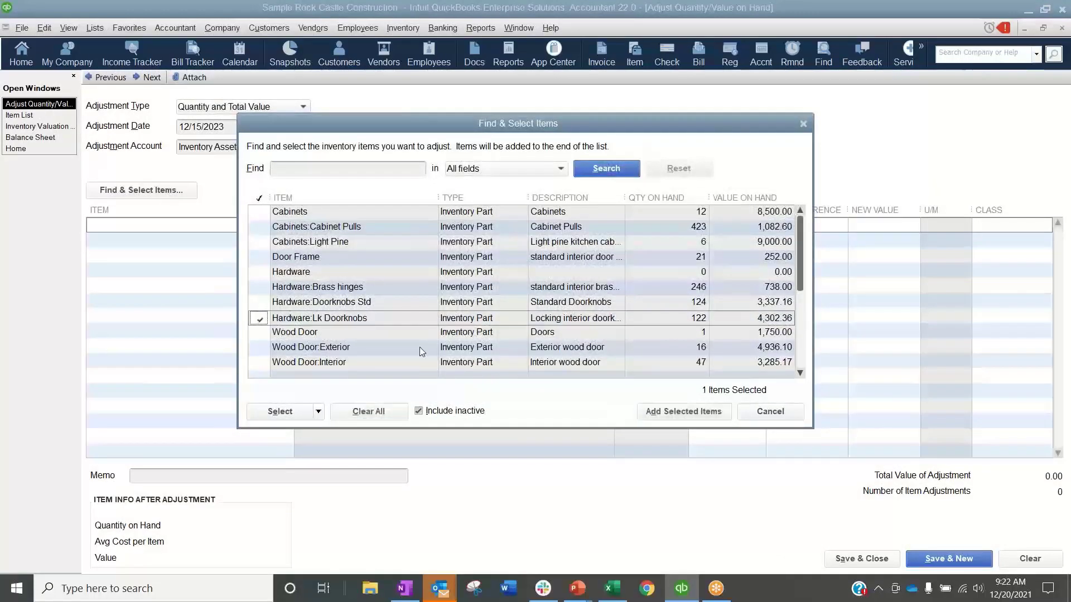
pyautogui.click(640, 410)
# - Set the Lk Doorknobs new quantity and new value to 0, keep Inventory Asset as the adjustment account, and save the adjustment
pyautogui.write('0')
pyautogui.press('Tab')
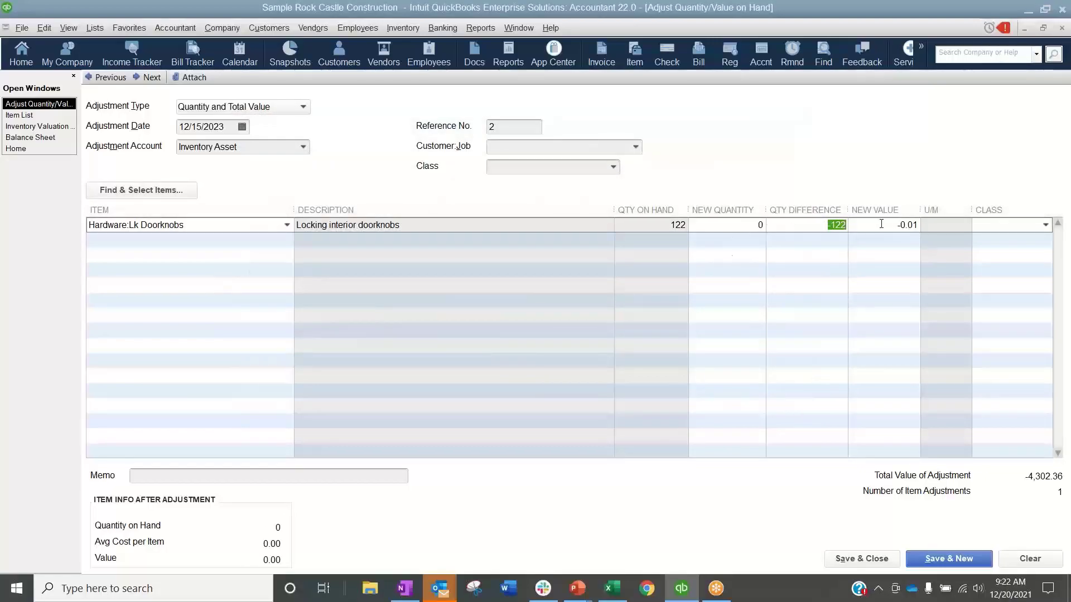
pyautogui.moveTo(848, 210); pyautogui.dragTo(826, 209)
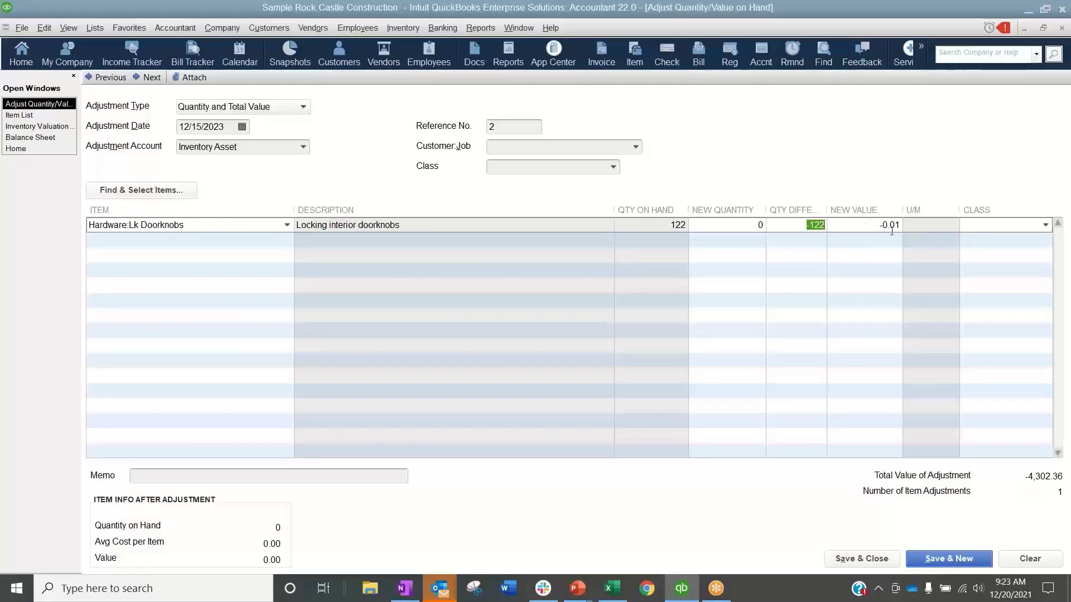
pyautogui.click(886, 226)
pyautogui.write('0')
pyautogui.press('Tab')
pyautogui.click(282, 148)
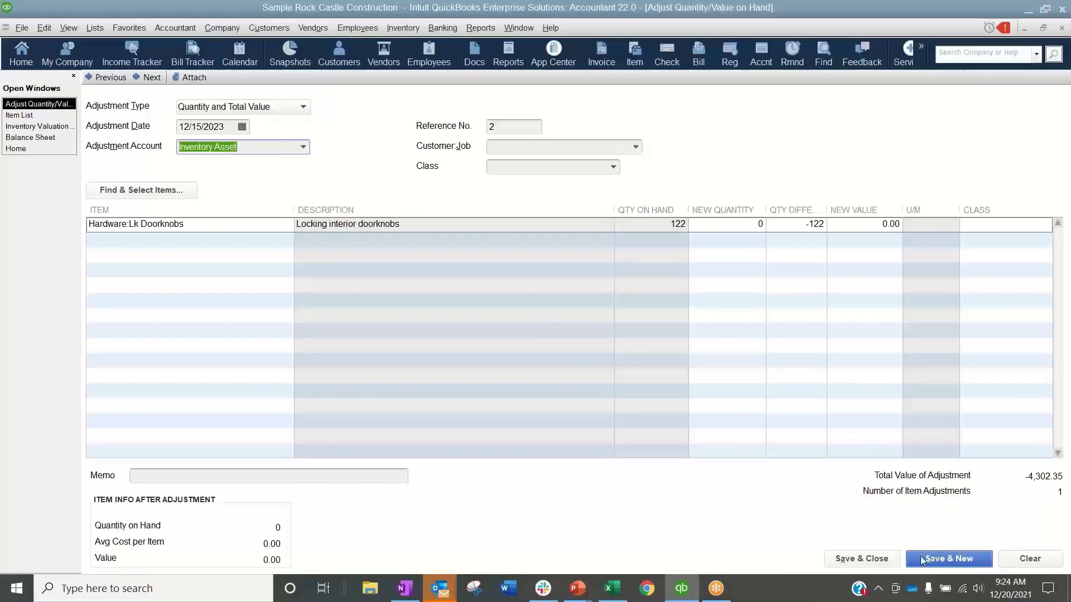
pyautogui.click(948, 559)
# - Reopen the saved Lk Doorknobs adjustment and examine its Transaction Journal, widening the Account and Item columns
pyautogui.click(106, 77)
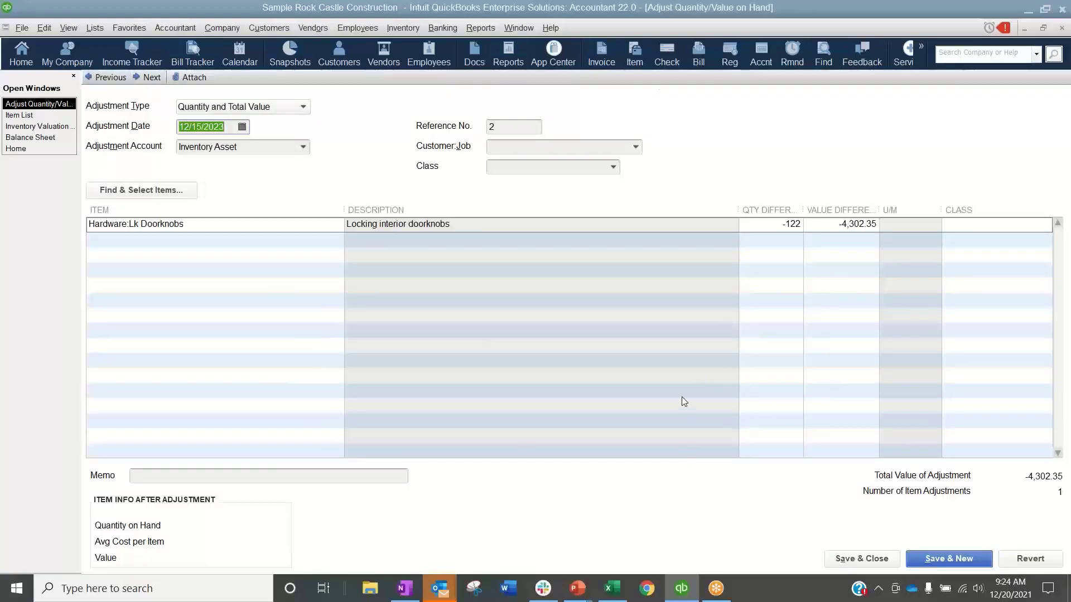
pyautogui.click(485, 28)
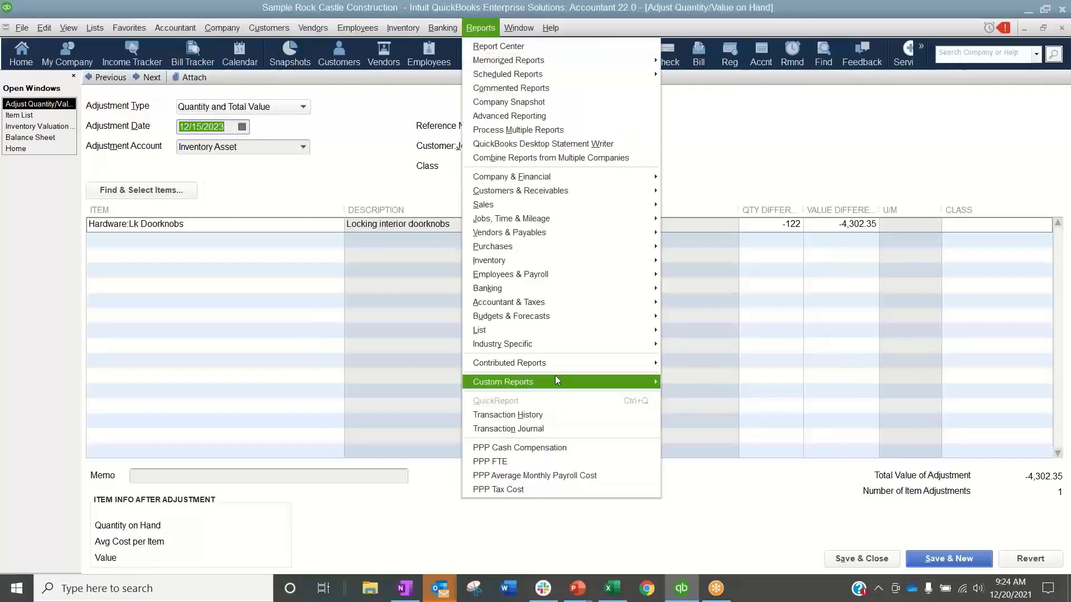
pyautogui.click(556, 427)
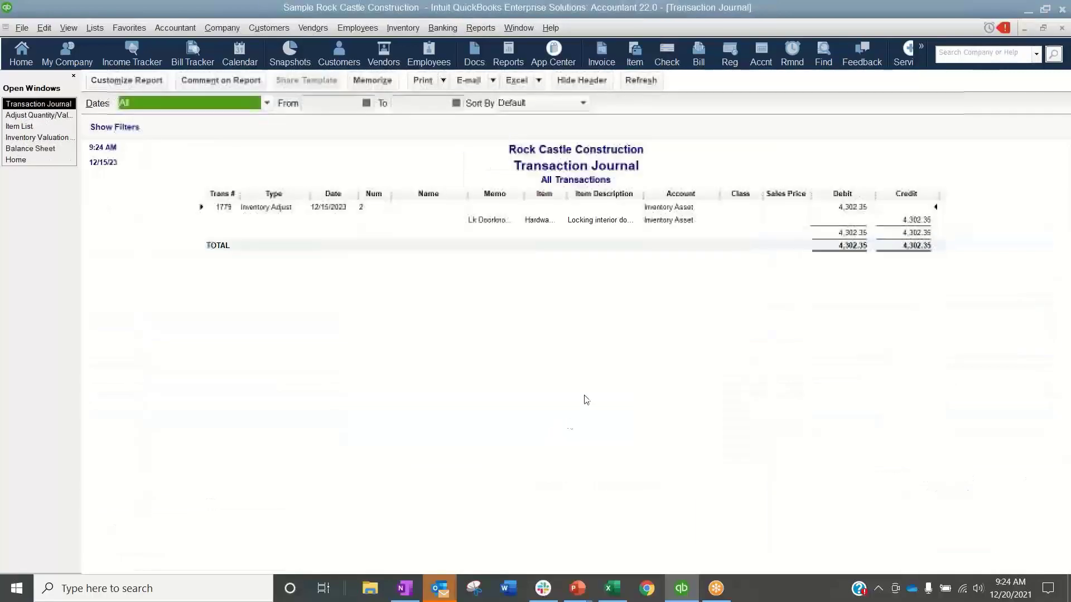
pyautogui.moveTo(735, 195); pyautogui.dragTo(744, 195)
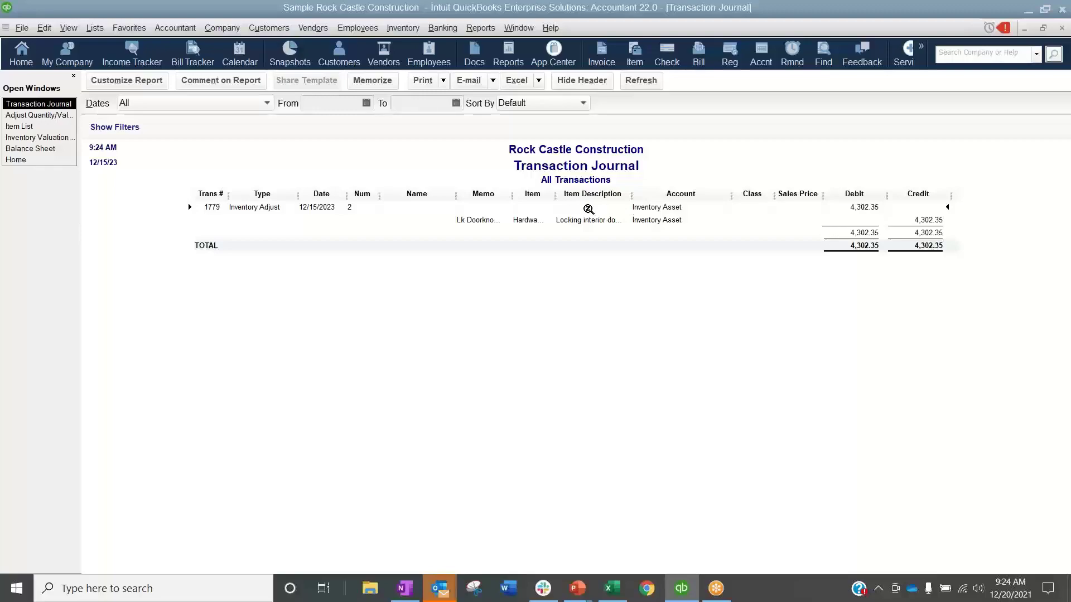
pyautogui.moveTo(554, 194); pyautogui.dragTo(624, 196)
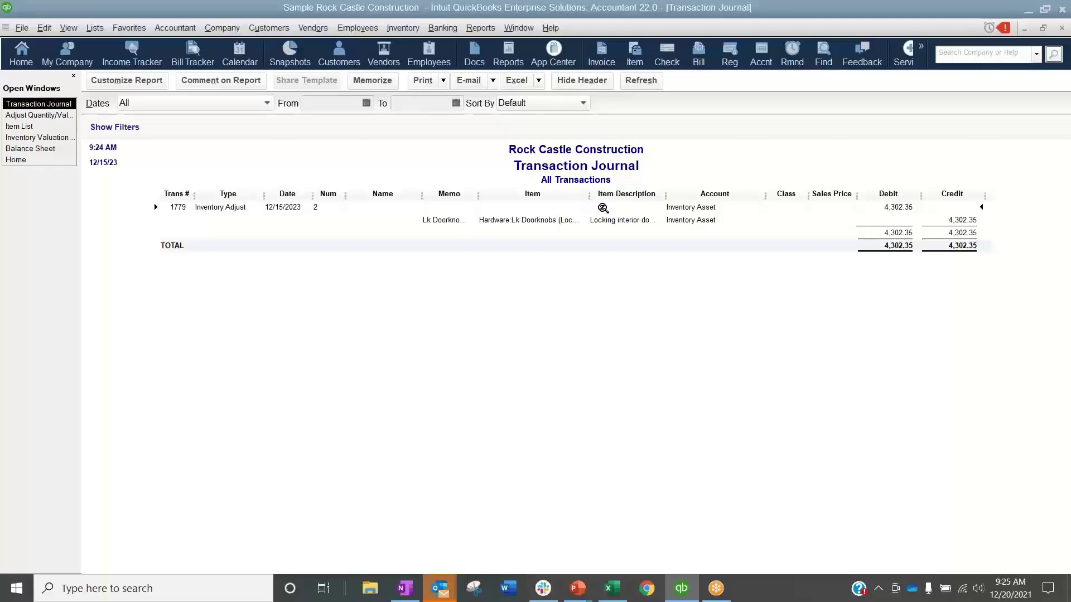
# - Refresh the Balance Sheet and compare its Inventory Asset balance with the Inventory Valuation Summary total
pyautogui.click(30, 149)
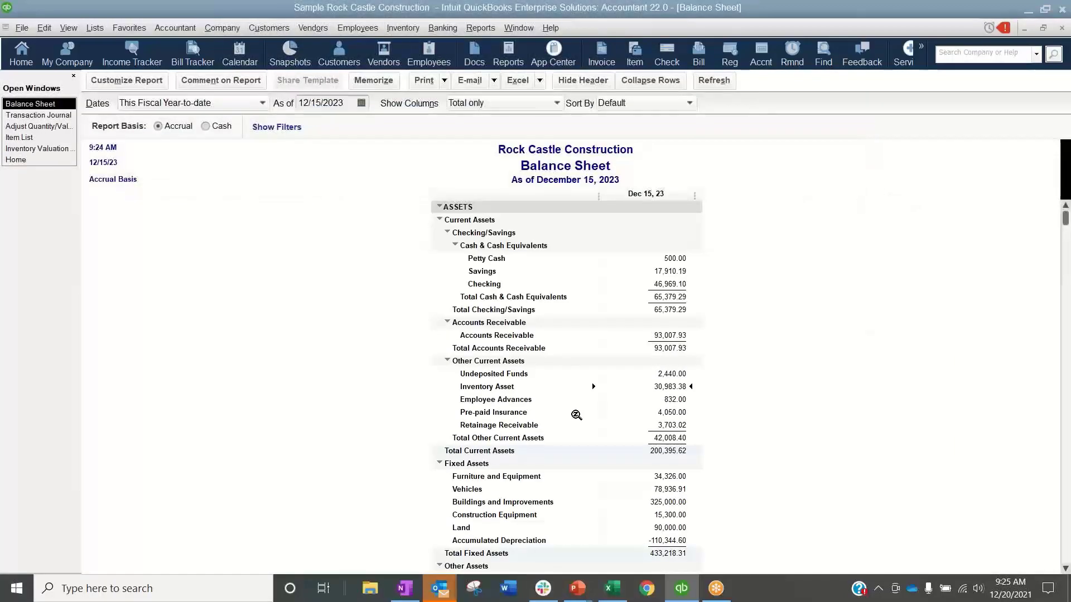
pyautogui.click(714, 80)
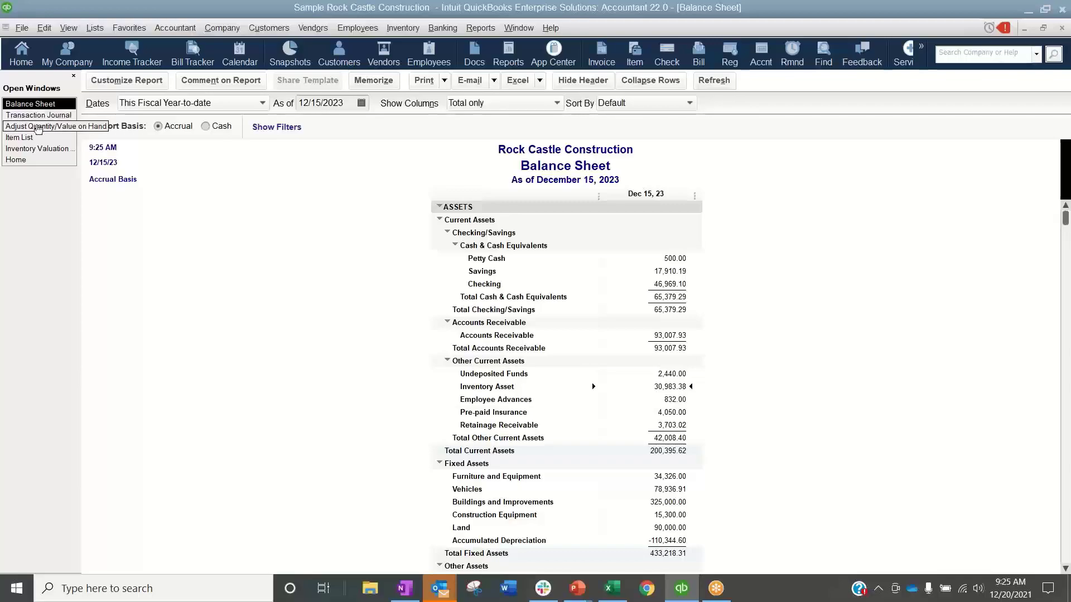
pyautogui.click(37, 148)
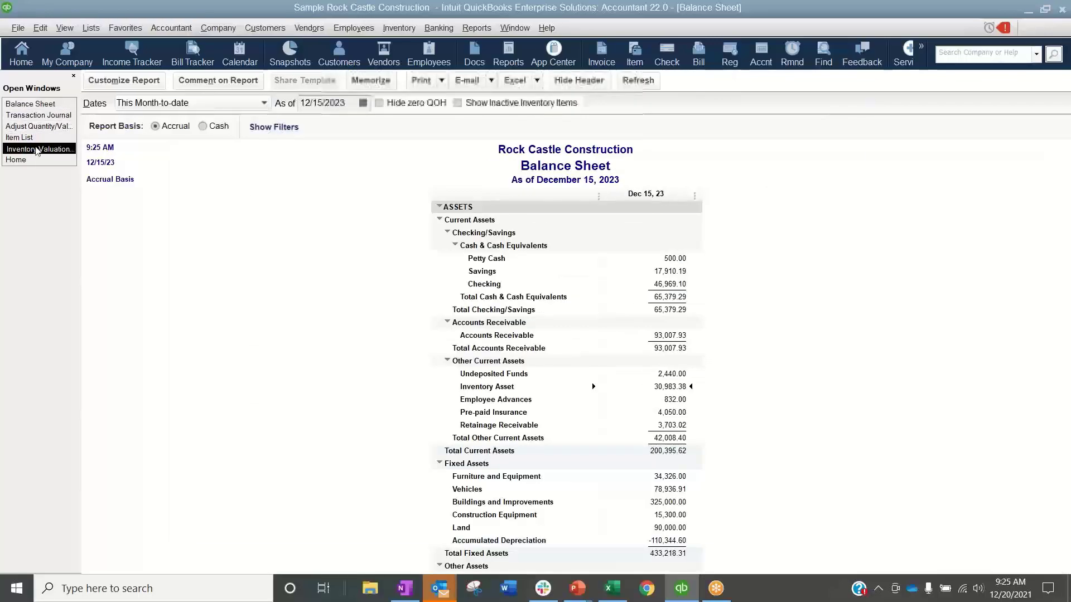
pyautogui.click(682, 400)
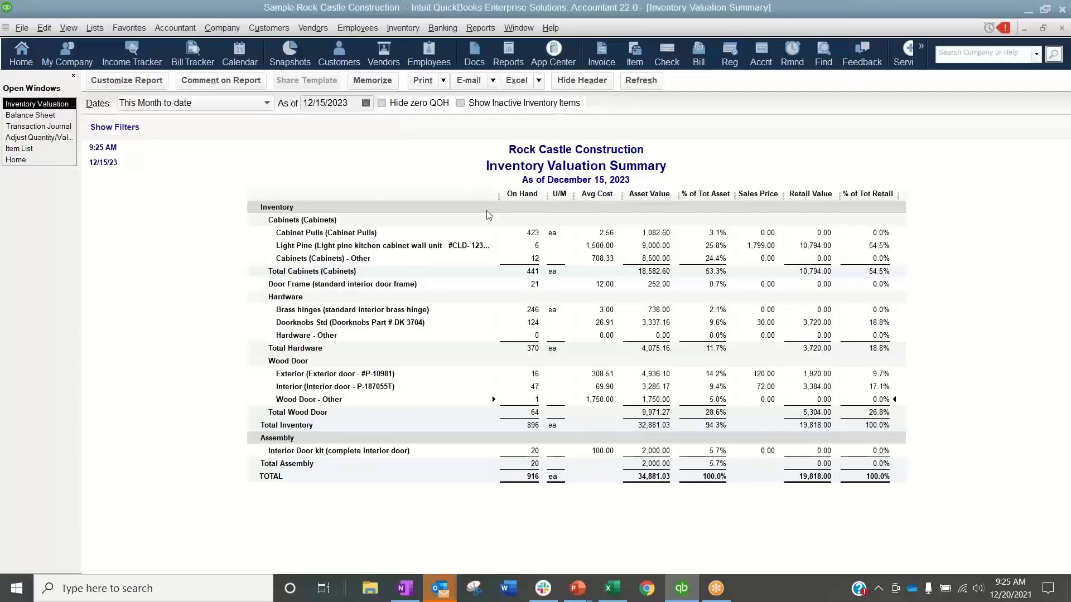
# - Switch to the PowerPoint Inventory slide to review its checklist, and return to QuickBooks
pyautogui.moveTo(577, 588)
pyautogui.click(677, 541)
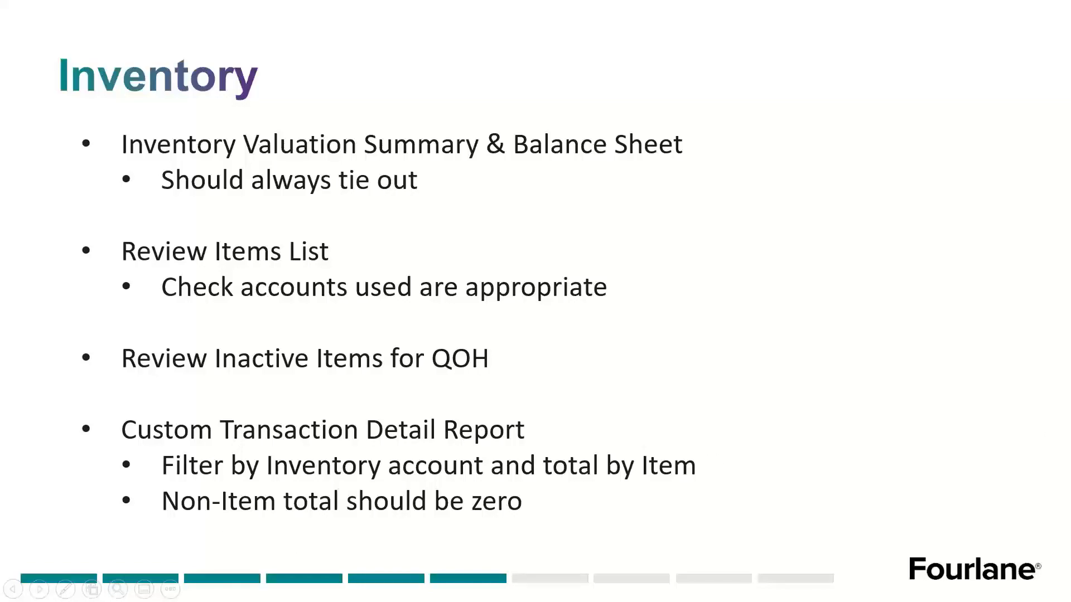
pyautogui.hotkey('alt', 'Tab')
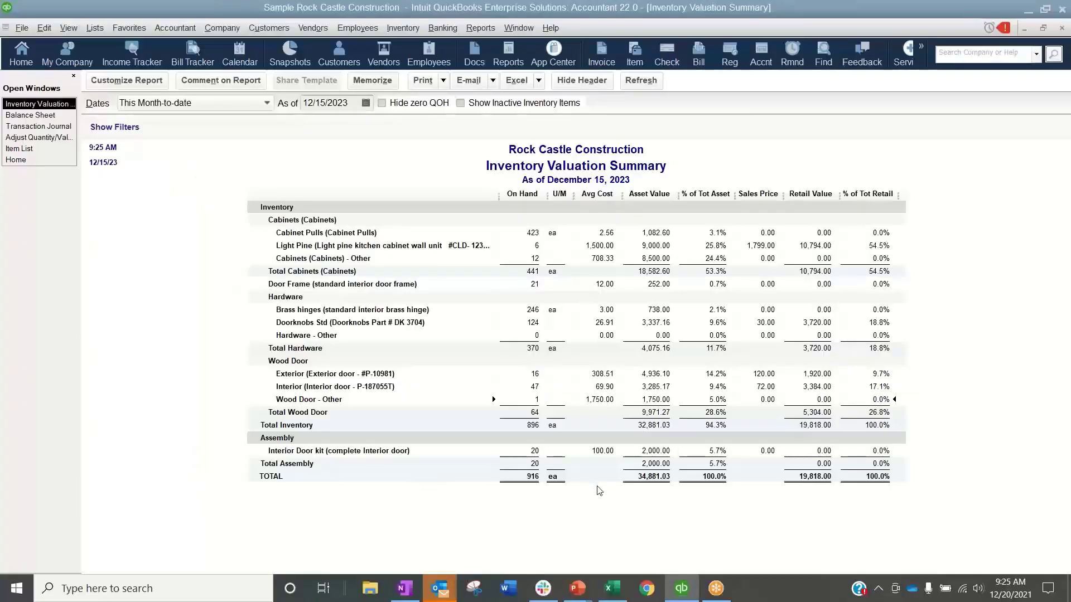
# - Start a new bill for the vendor A Cheung Limited without receiving against its open purchase orders
pyautogui.click(304, 28)
pyautogui.click(342, 79)
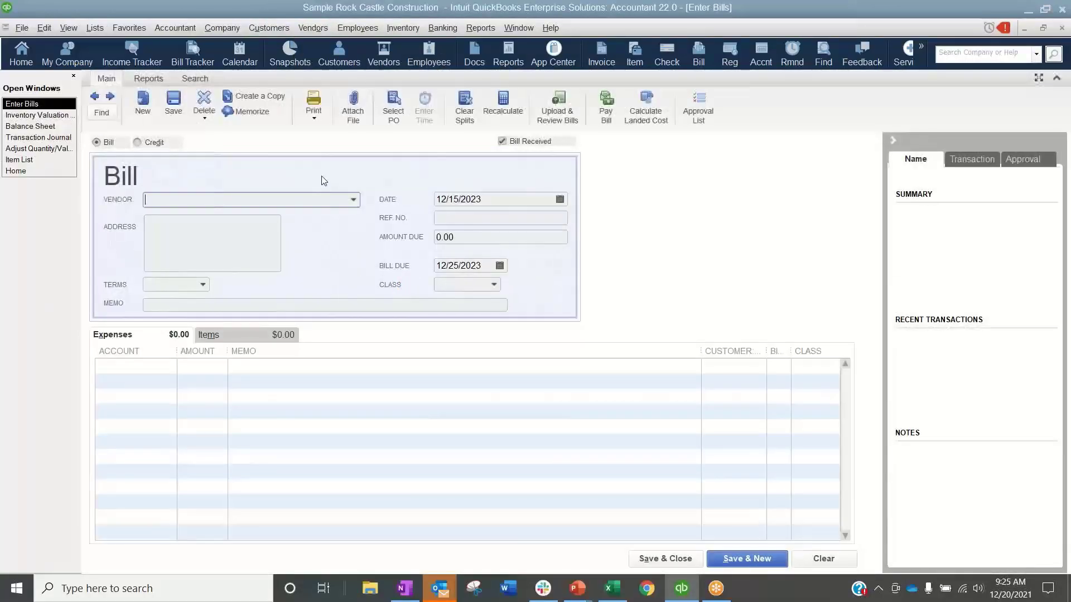
pyautogui.click(353, 200)
pyautogui.scroll(1, 213, 223)
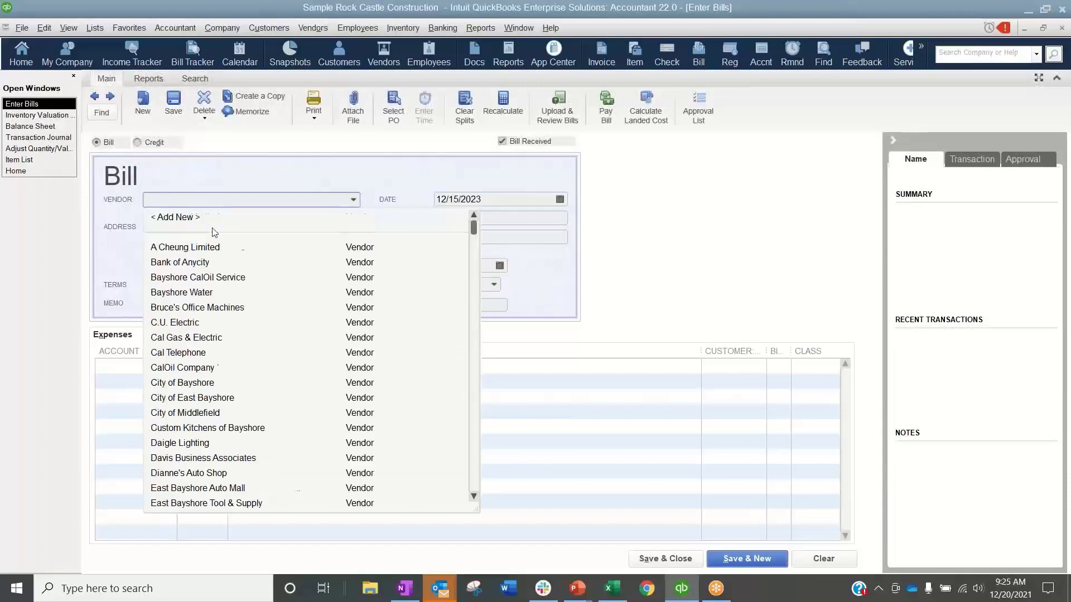
pyautogui.click(179, 247)
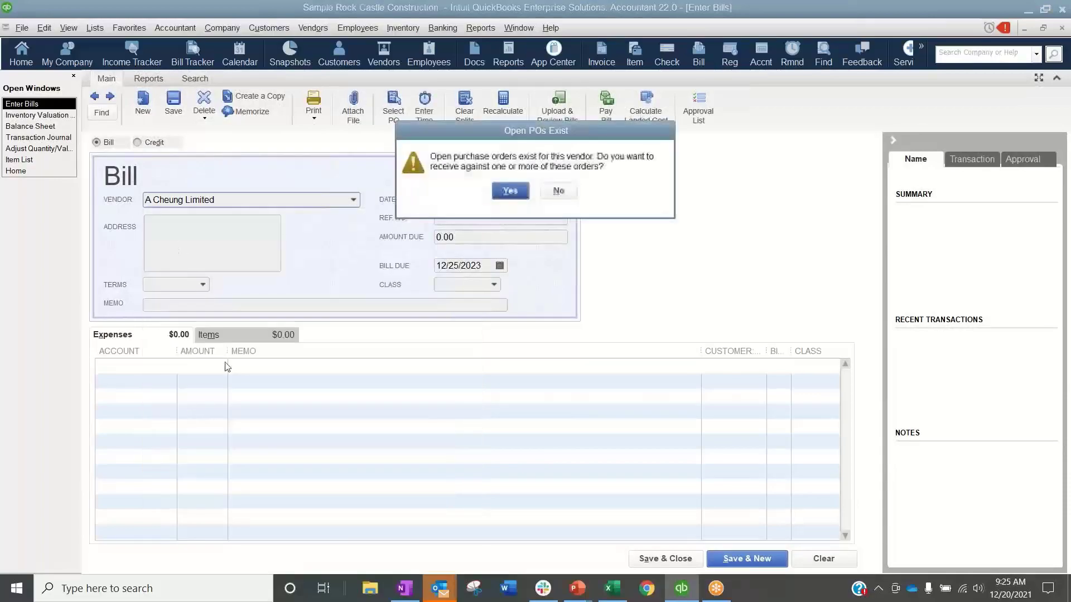
pyautogui.click(558, 191)
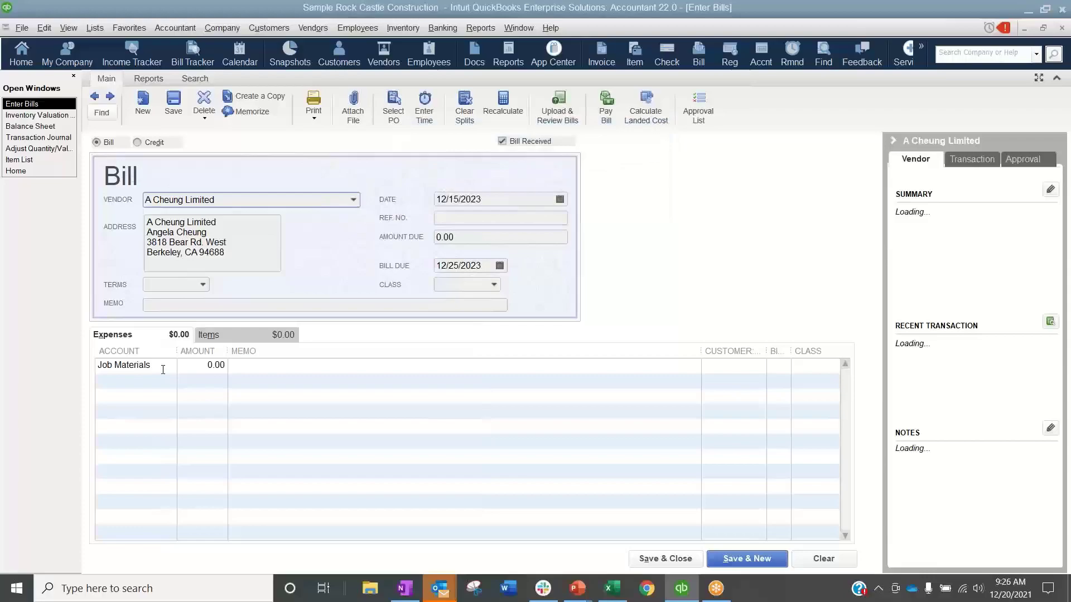
# - Set the bill's first expense line to the Inventory Asset account and widen the Amount column
pyautogui.write('Inventory Asset')
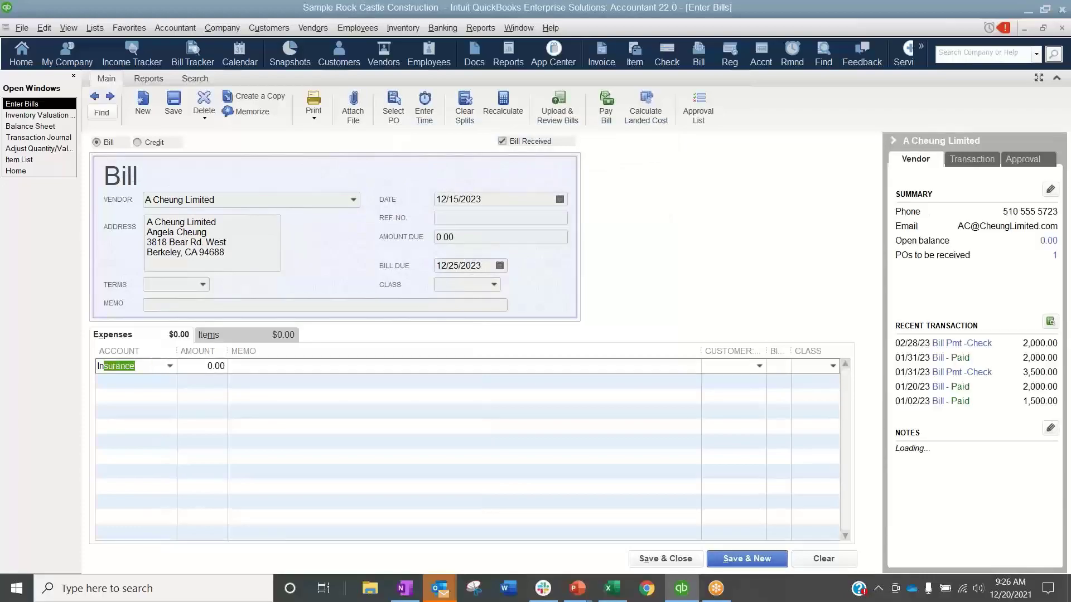
pyautogui.click(169, 366)
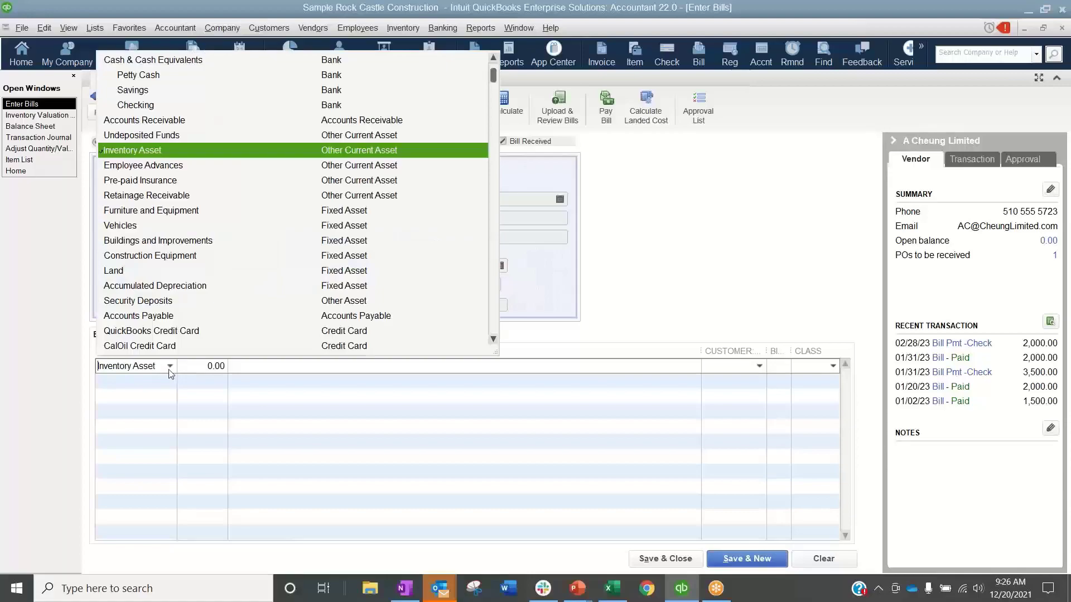
pyautogui.click(158, 157)
pyautogui.rightClick(92, 233)
pyautogui.click(517, 383)
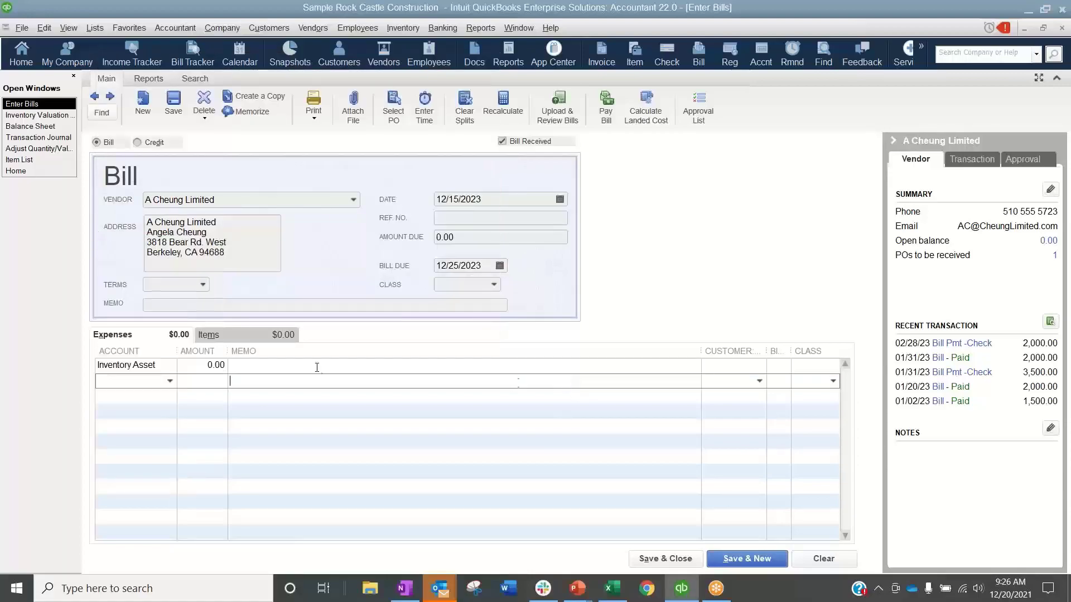
pyautogui.moveTo(177, 351); pyautogui.dragTo(333, 351)
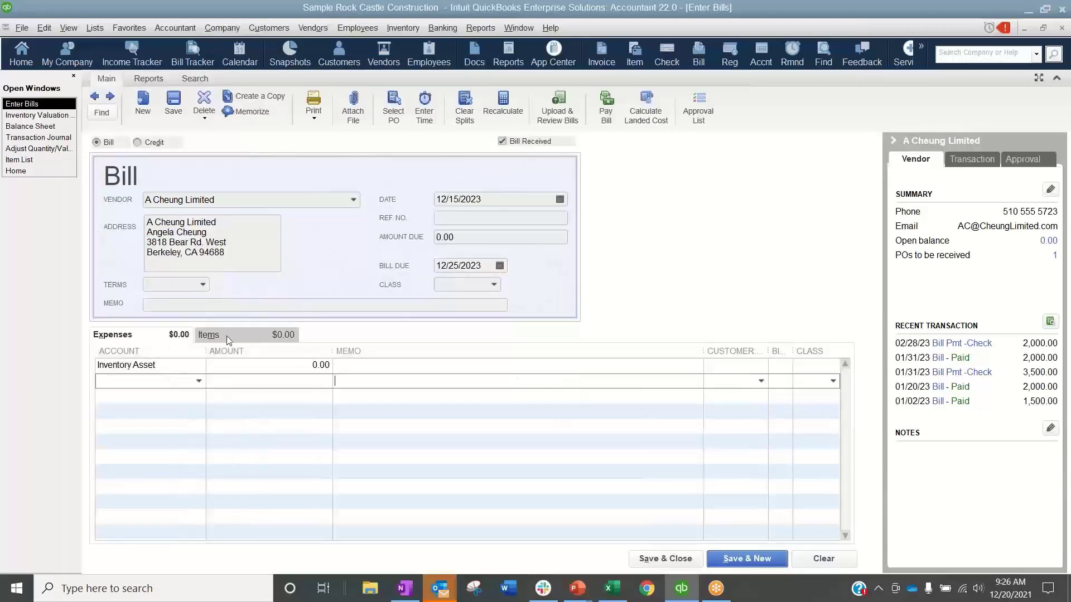
# - Enter 8,000.00 as the amount of the Inventory Asset expense line and save the bill
pyautogui.click(400, 365)
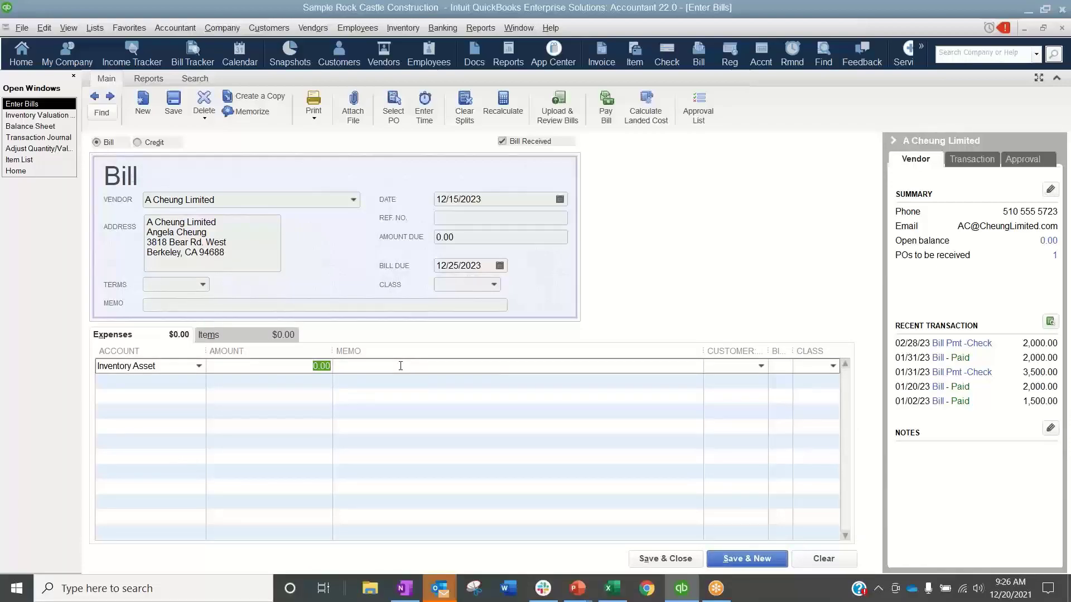
pyautogui.write('8,0')
pyautogui.write('000')
pyautogui.press('Tab')
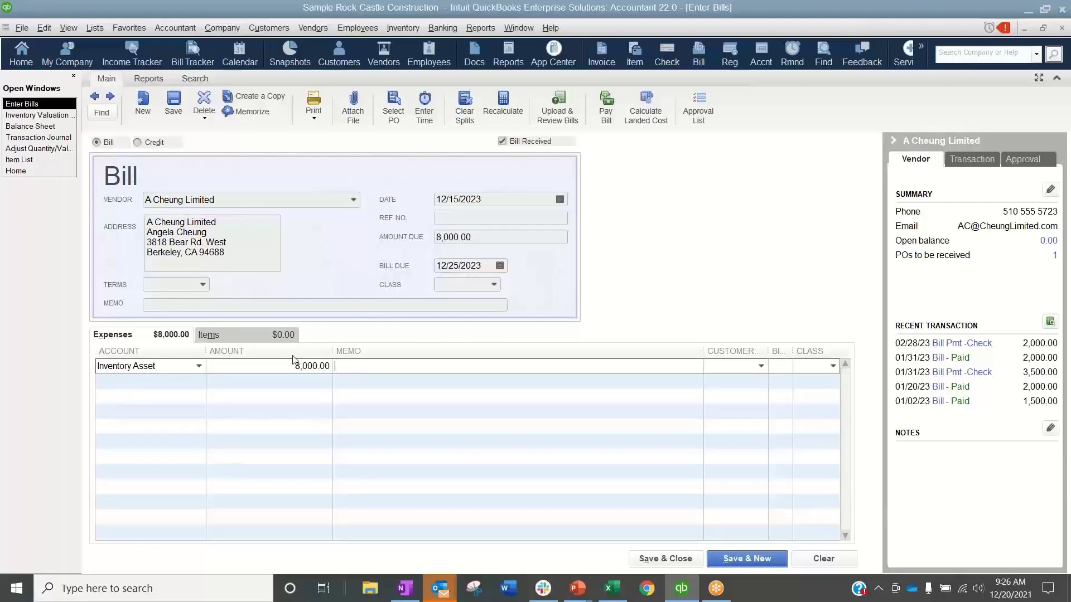
pyautogui.click(171, 371)
pyautogui.moveTo(171, 370); pyautogui.dragTo(87, 370)
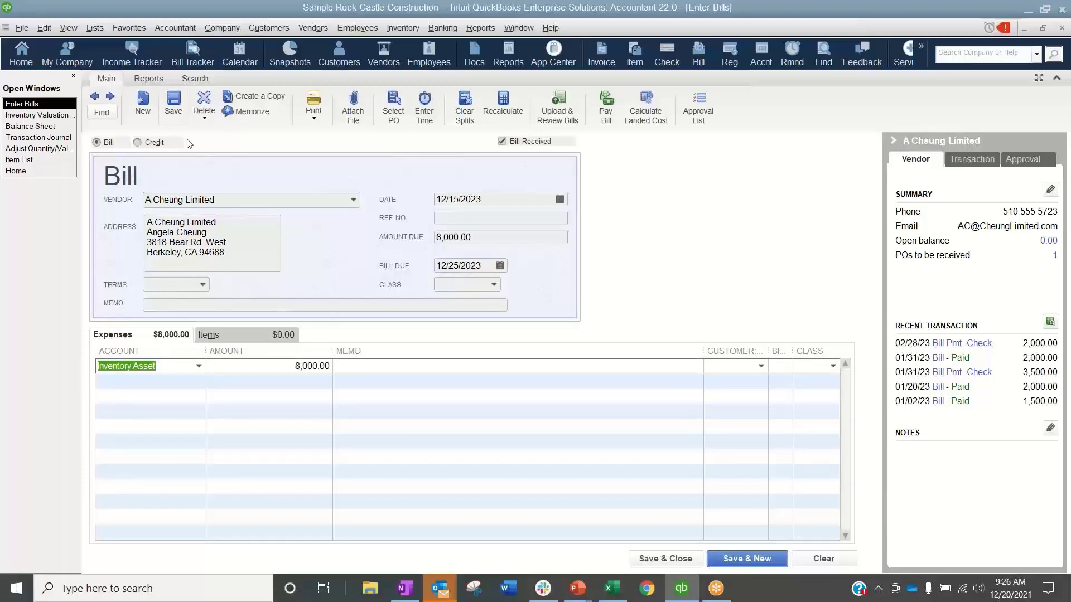
pyautogui.click(241, 200)
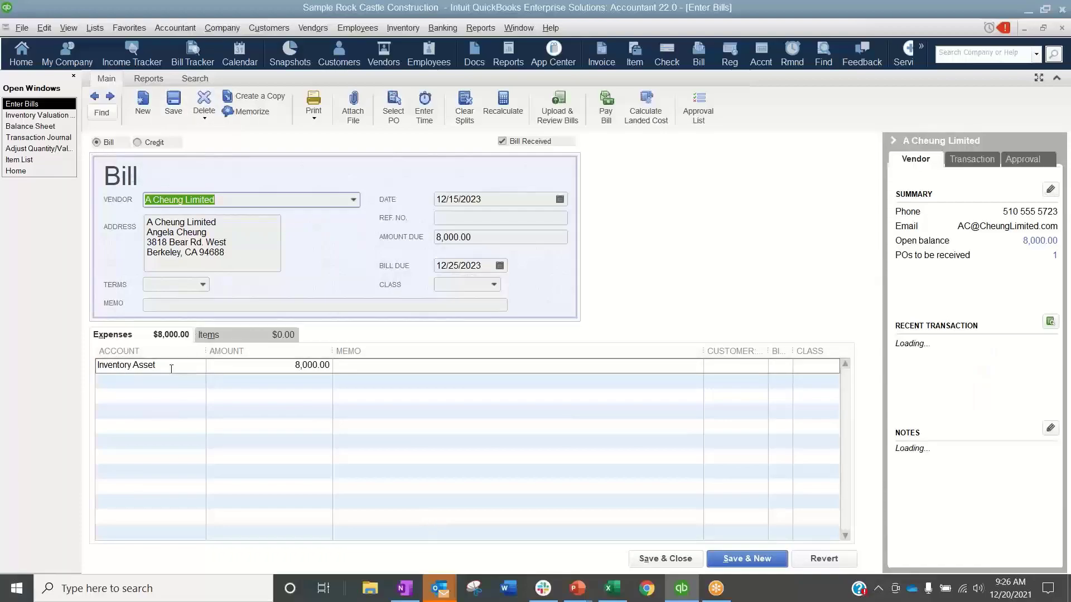
# - Check the Inventory Valuation Summary, close the bill, inventory adjustment and Transaction Journal windows, and bring up the Item List
pyautogui.click(37, 115)
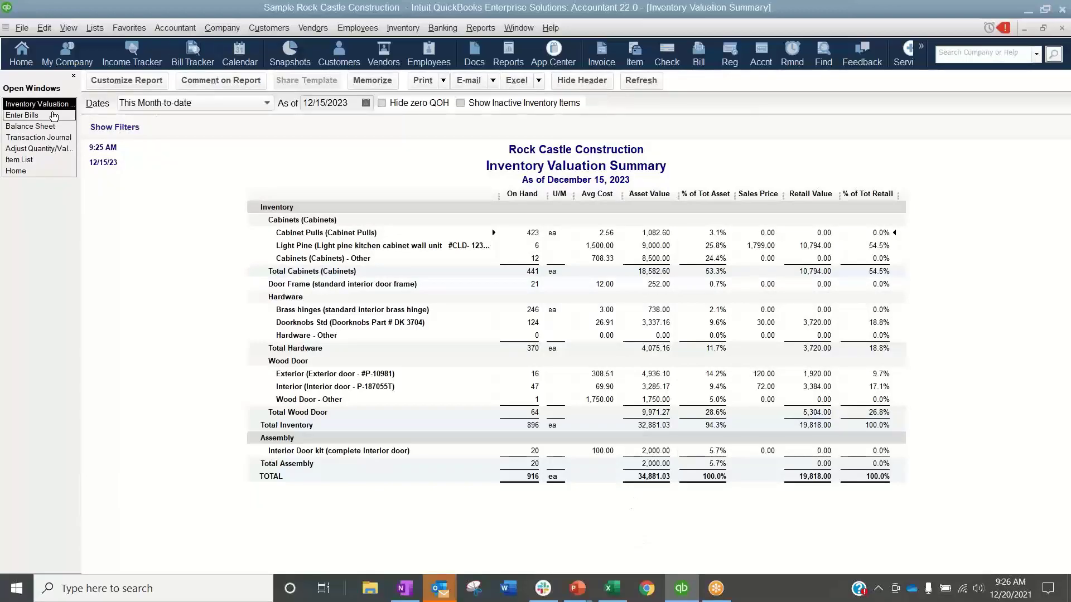
pyautogui.click(25, 115)
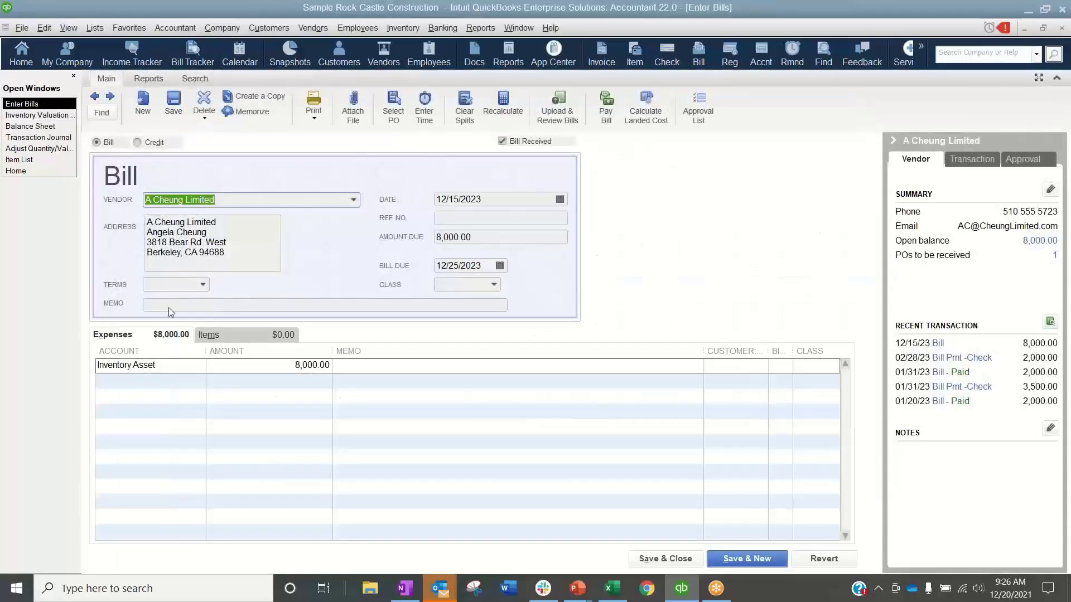
pyautogui.press('Escape')
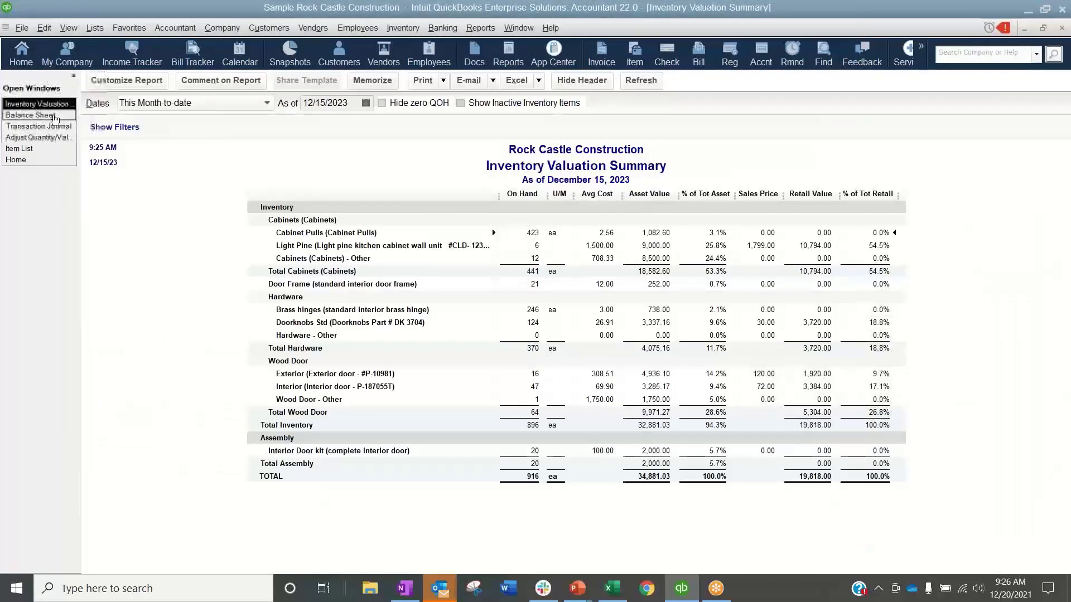
pyautogui.click(64, 139)
pyautogui.press('Escape')
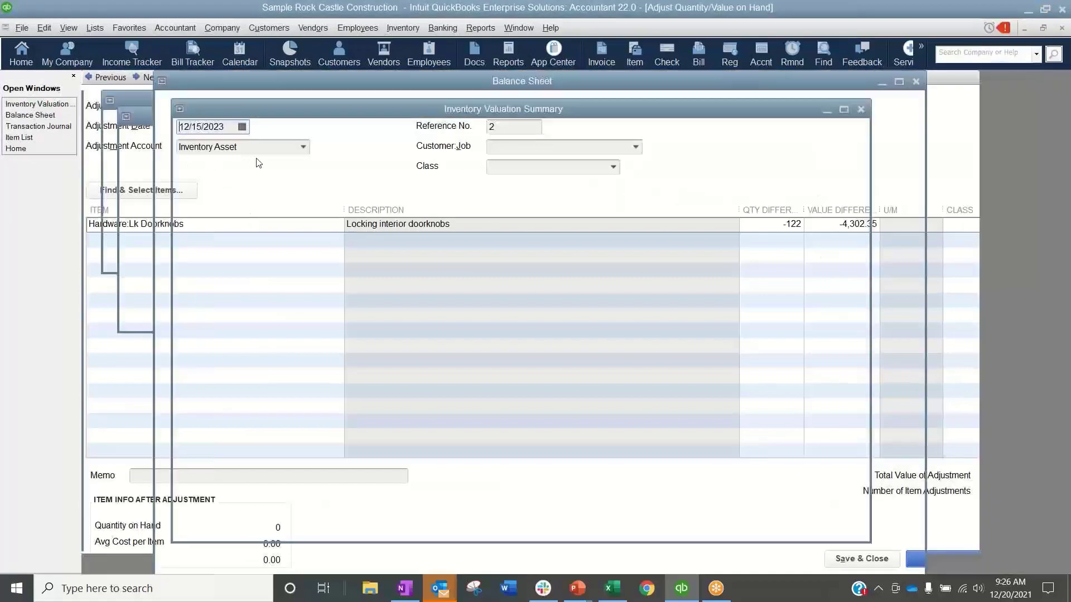
pyautogui.click(38, 126)
pyautogui.press('Escape')
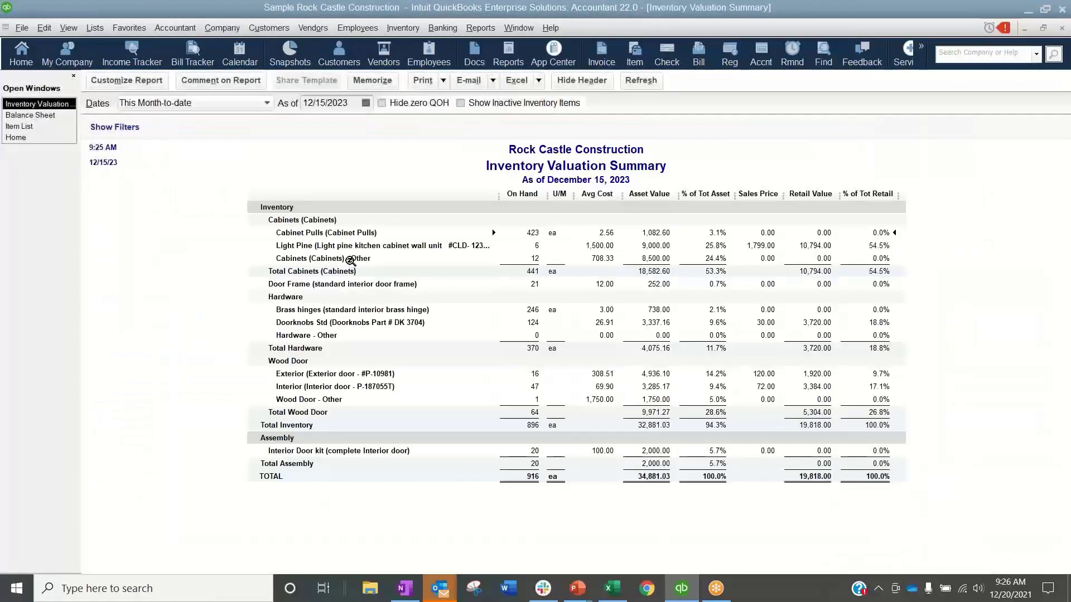
pyautogui.click(26, 126)
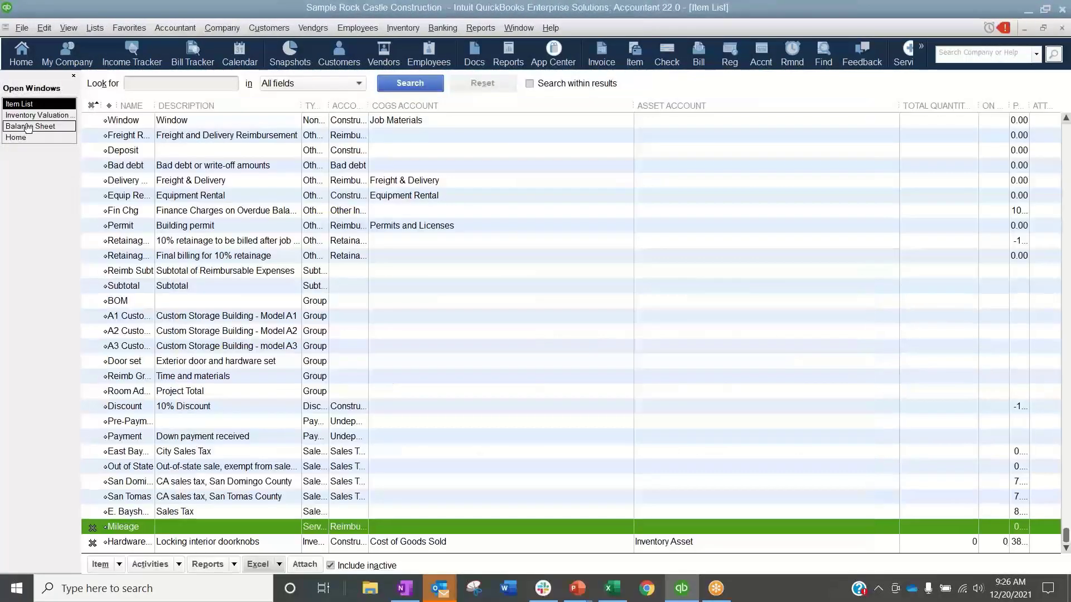
# - Close the Item List and compare the Inventory Valuation Summary's total asset value with the Inventory Asset balance on the Balance Sheet
pyautogui.press('Escape')
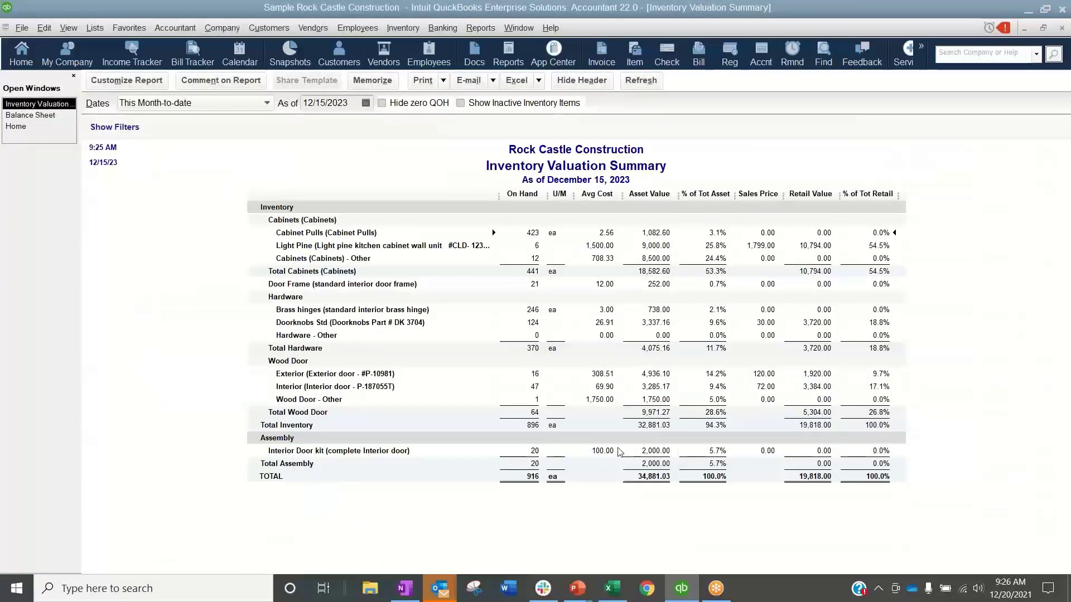
pyautogui.click(634, 411)
pyautogui.click(643, 478)
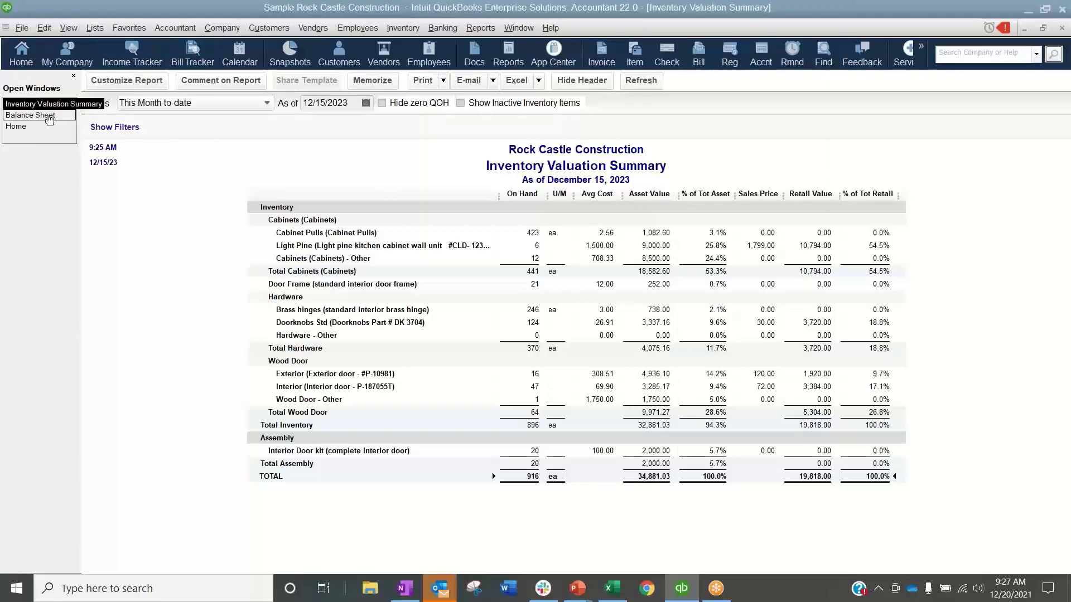
pyautogui.click(39, 116)
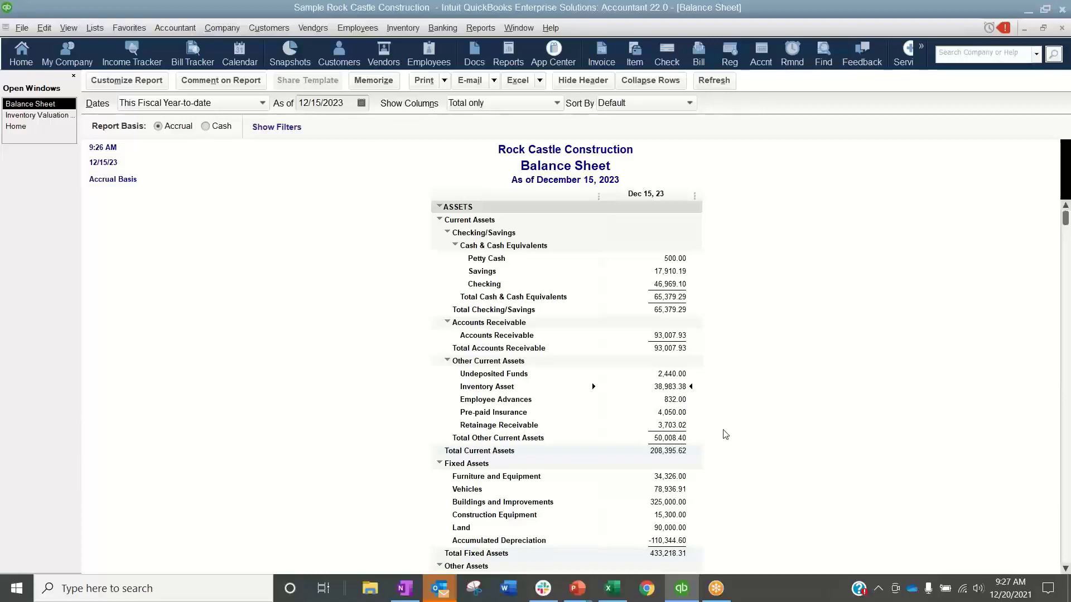
# - Create a custom transaction detail report covering all dates and totaled by item detail
pyautogui.click(480, 28)
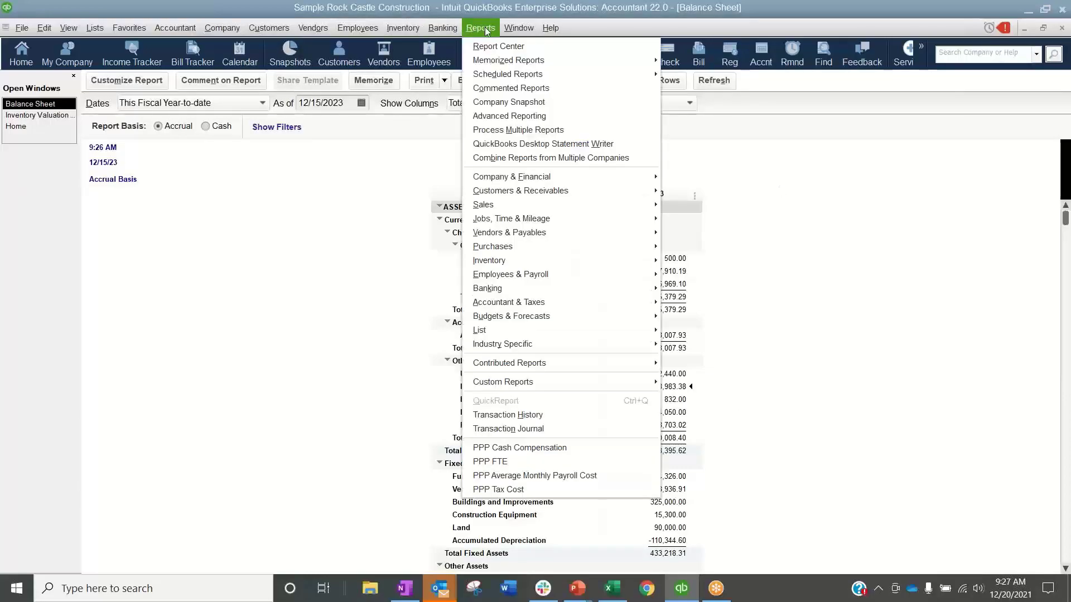
pyautogui.moveTo(508, 381)
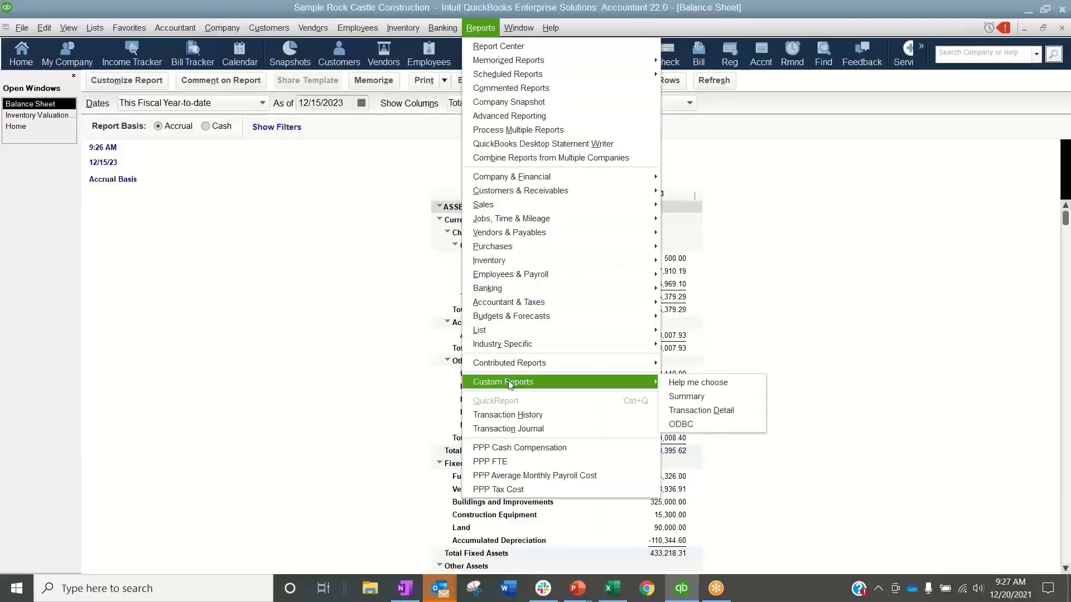
pyautogui.click(736, 410)
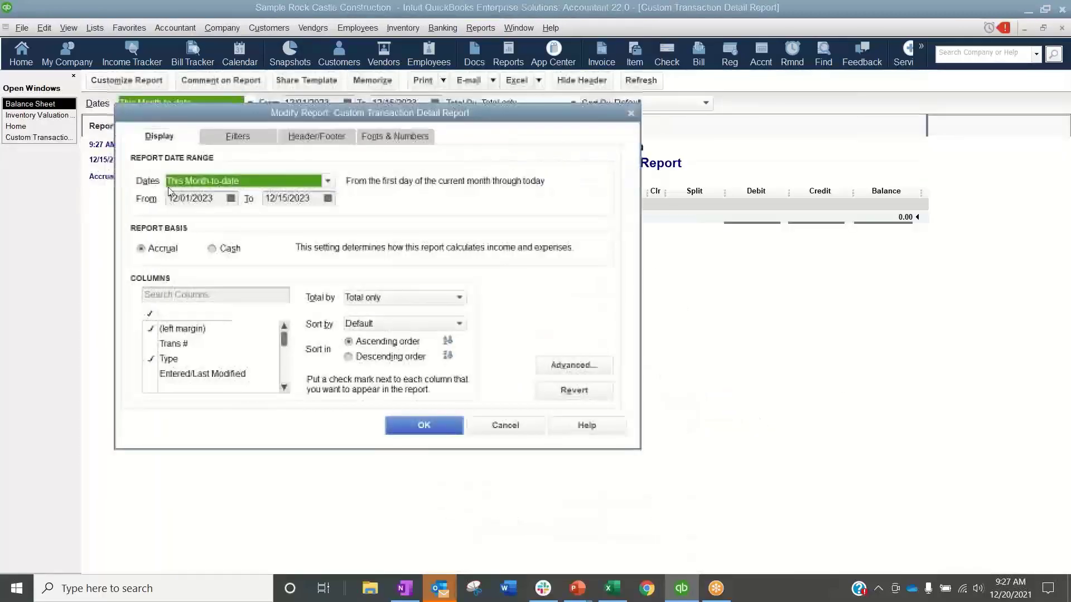
pyautogui.press('a')
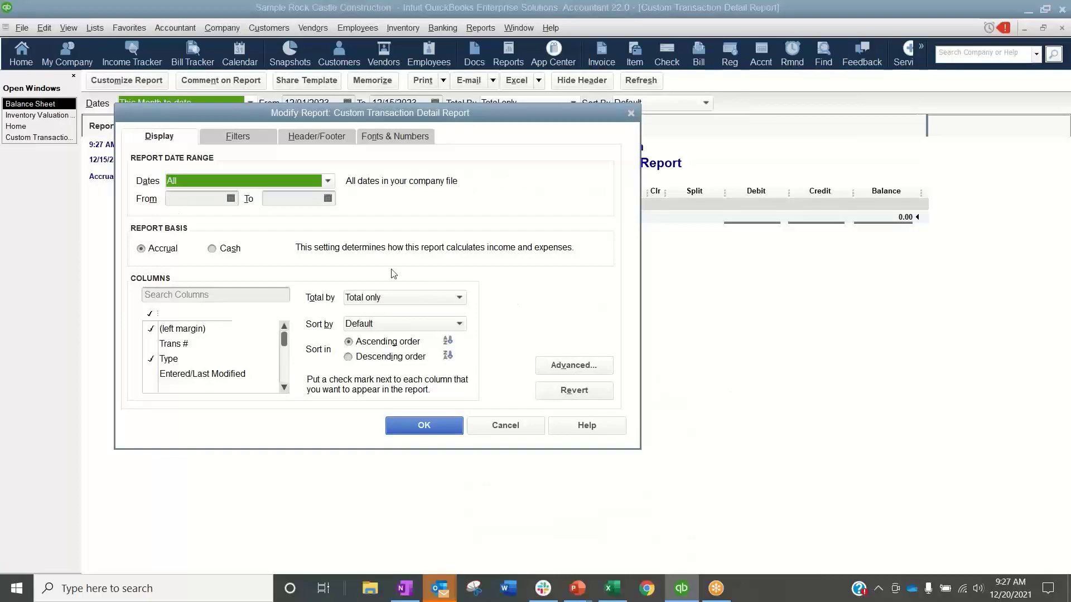
pyautogui.click(389, 302)
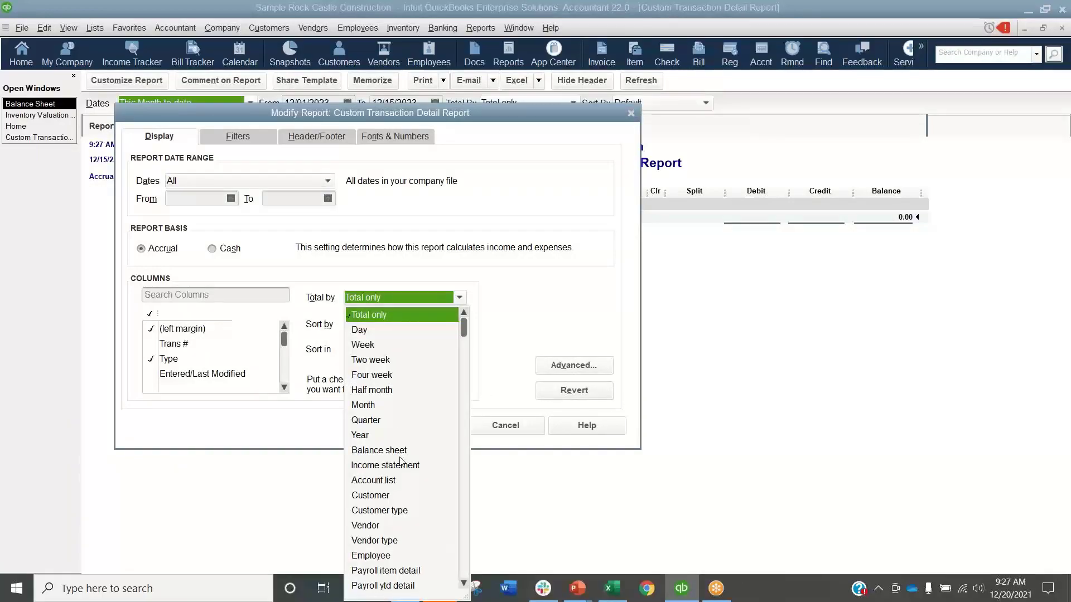
pyautogui.scroll(-3, 400, 461)
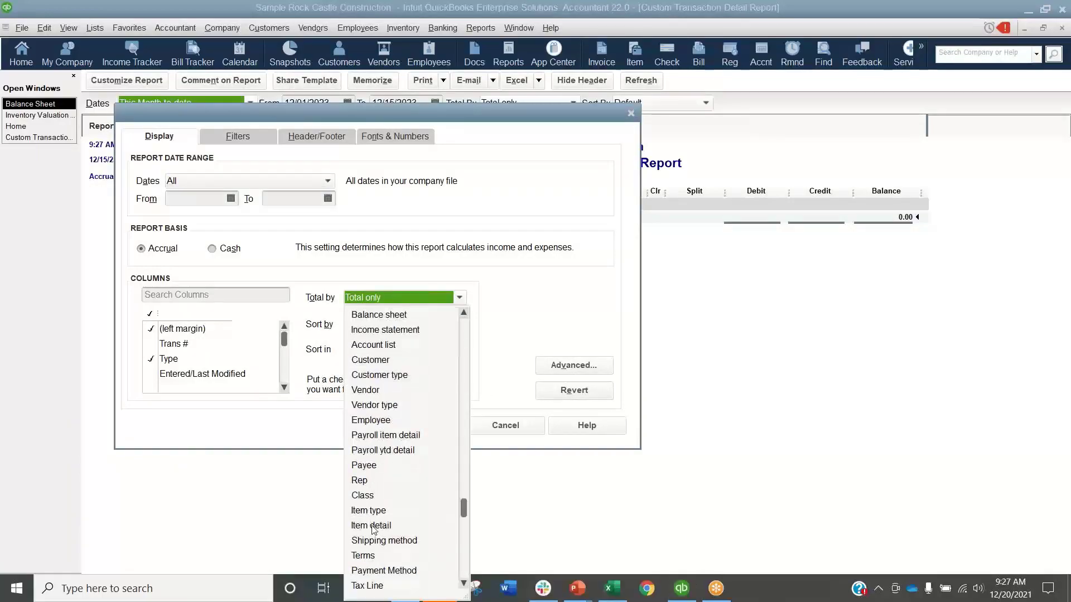
pyautogui.click(372, 527)
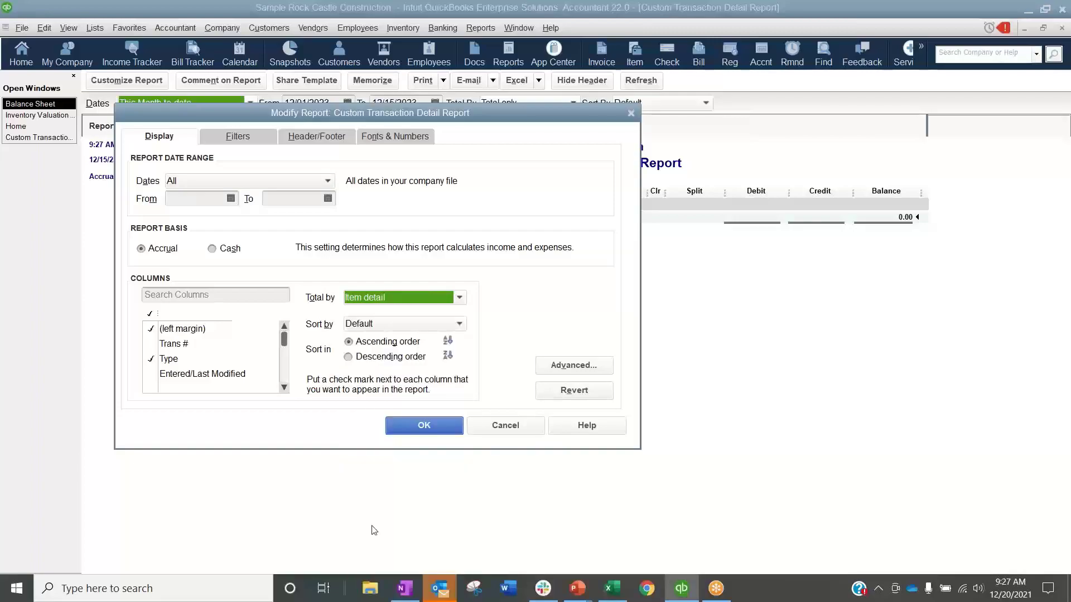
# - Filter the custom transaction detail report to the Inventory Asset account and generate it
pyautogui.click(250, 135)
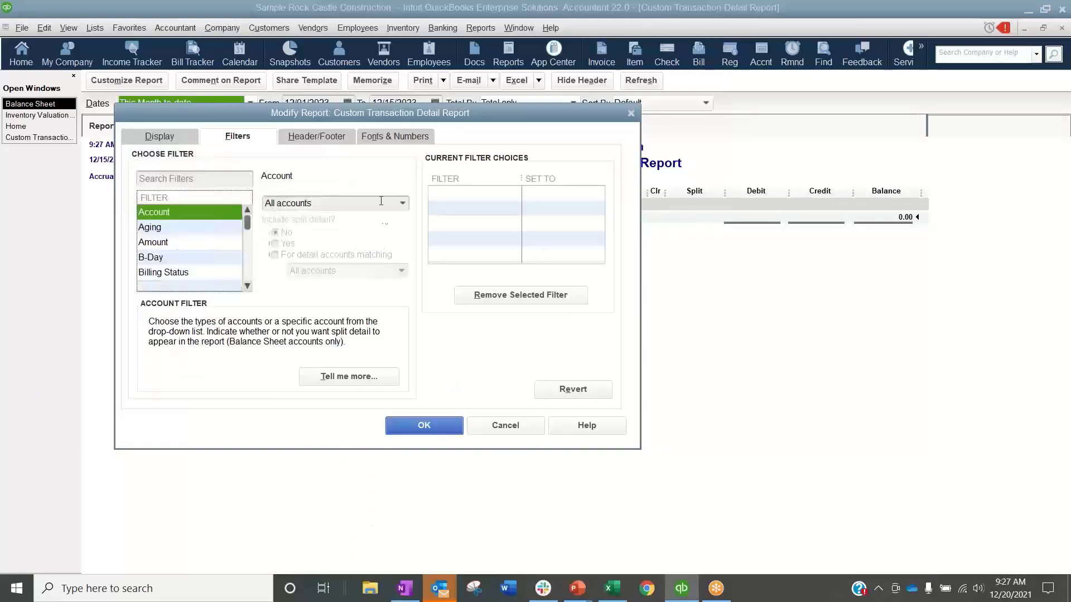
pyautogui.write('inv')
pyautogui.press('Tab')
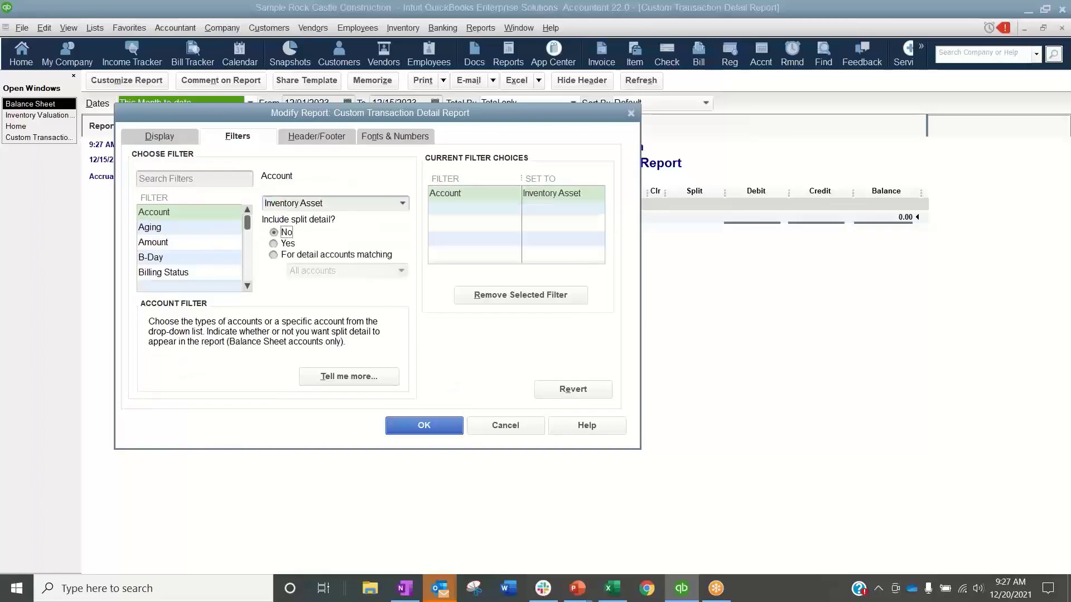
pyautogui.click(446, 431)
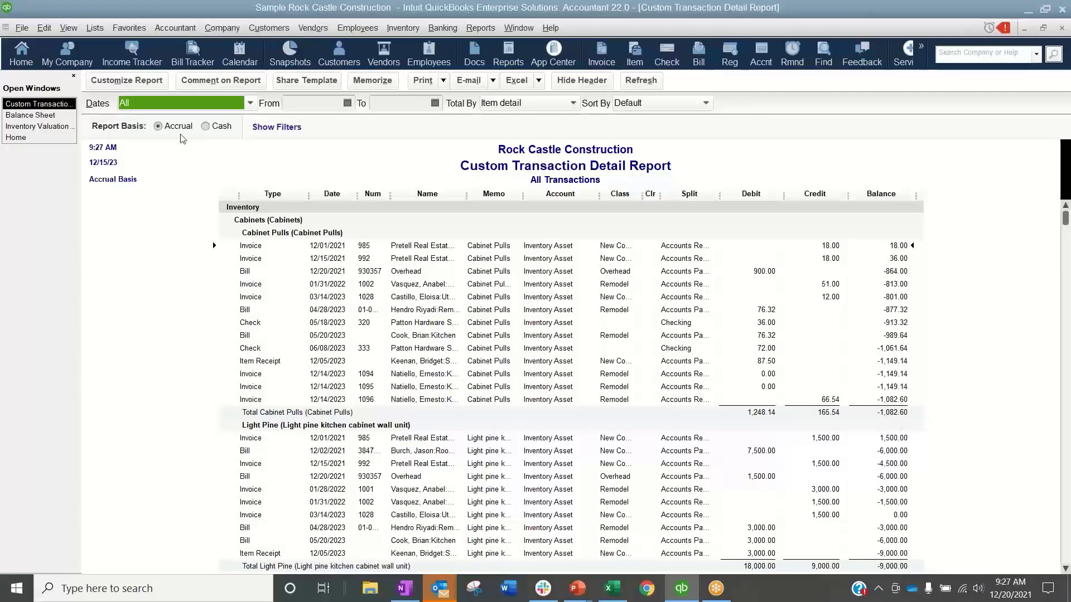
# - Compare the Cabinet Pulls value on the Inventory Valuation Summary with its balance in the custom transaction detail report
pyautogui.click(39, 127)
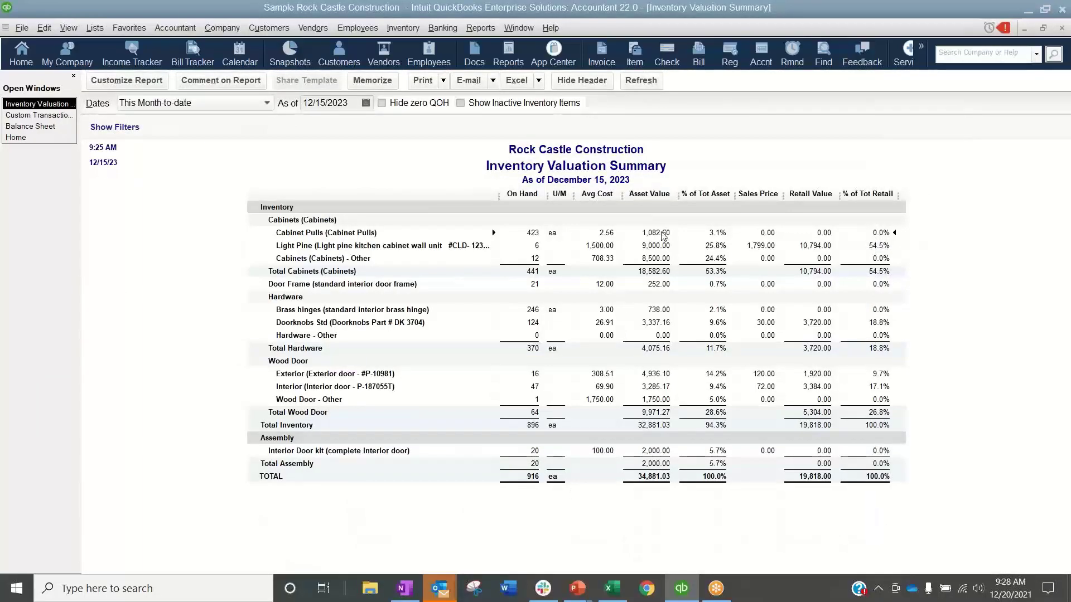
pyautogui.click(63, 115)
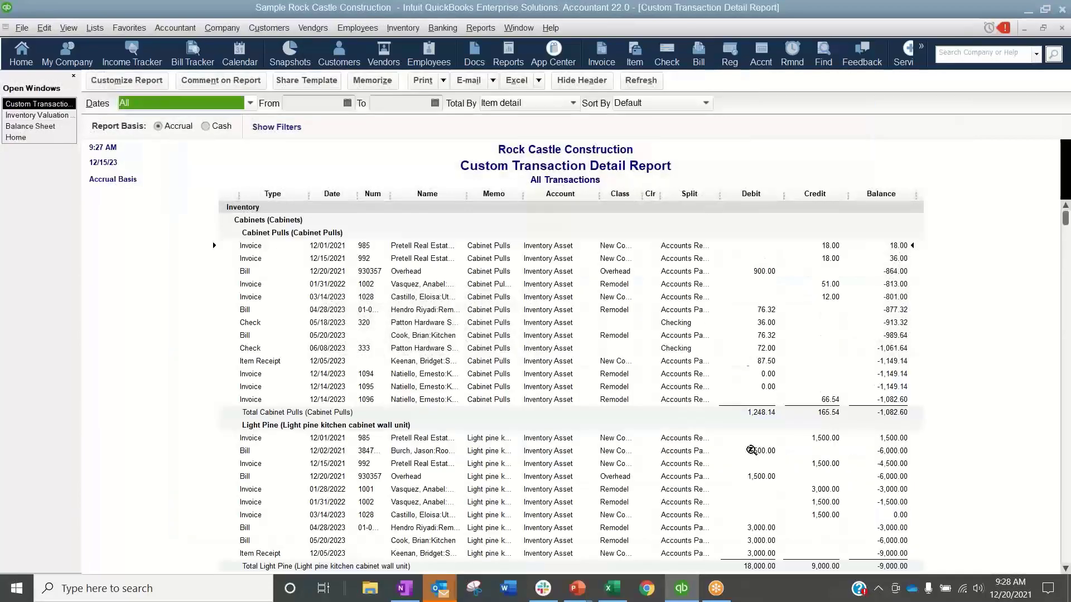
pyautogui.moveTo(1065, 217)
pyautogui.mouseDown()
pyautogui.moveTo(1066, 564)
pyautogui.moveTo(1051, 132)
pyautogui.moveTo(1061, 209)
pyautogui.mouseUp()
# - Set the custom transaction detail report's end date to 12/15/2023
pyautogui.click(408, 108)
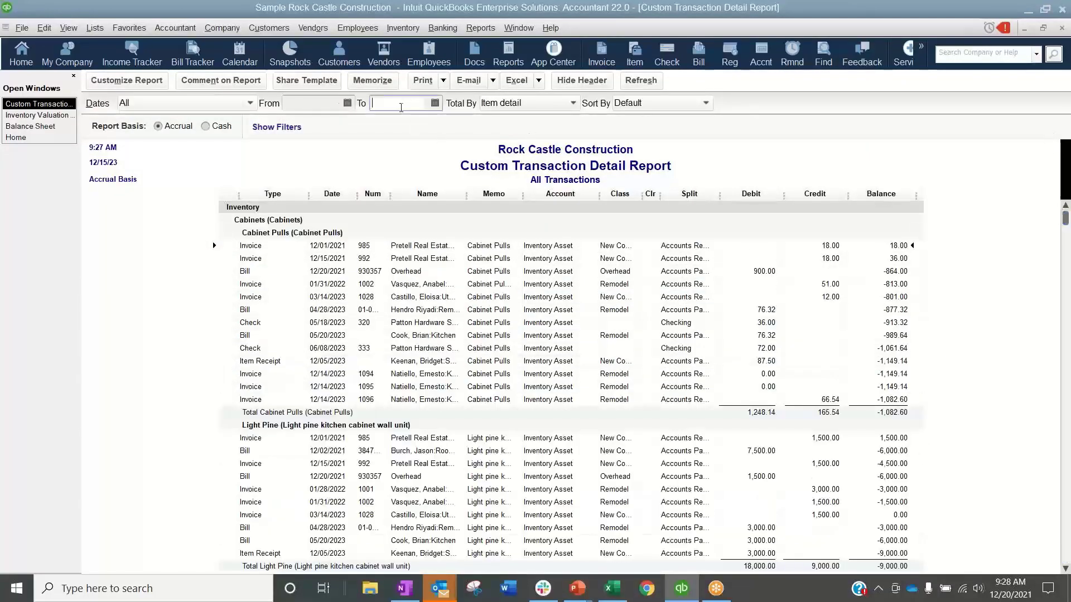
pyautogui.write('12/')
pyautogui.write('15')
pyautogui.press('Tab')
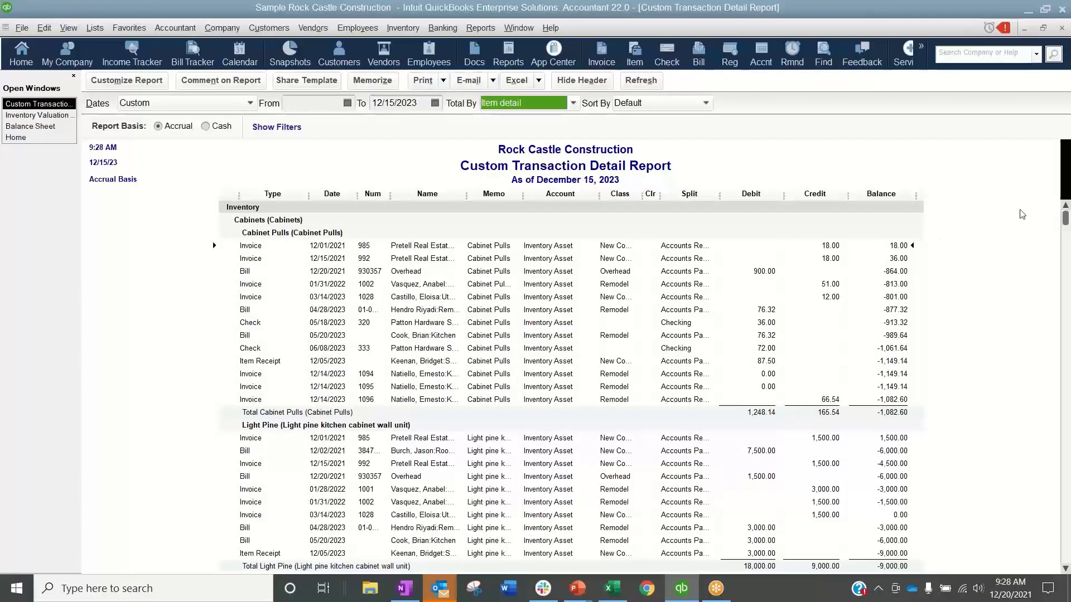
# - Compare the custom transaction detail report's total with the Inventory Asset balance on the Balance Sheet, then return to the report's beginning
pyautogui.moveTo(1065, 219); pyautogui.dragTo(1065, 558)
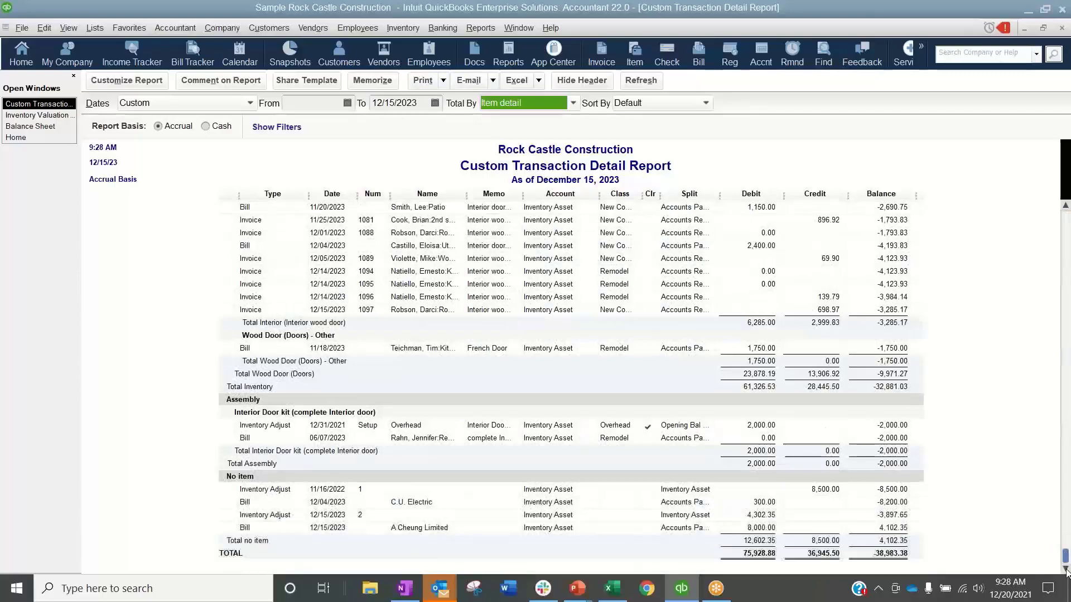
pyautogui.click(34, 126)
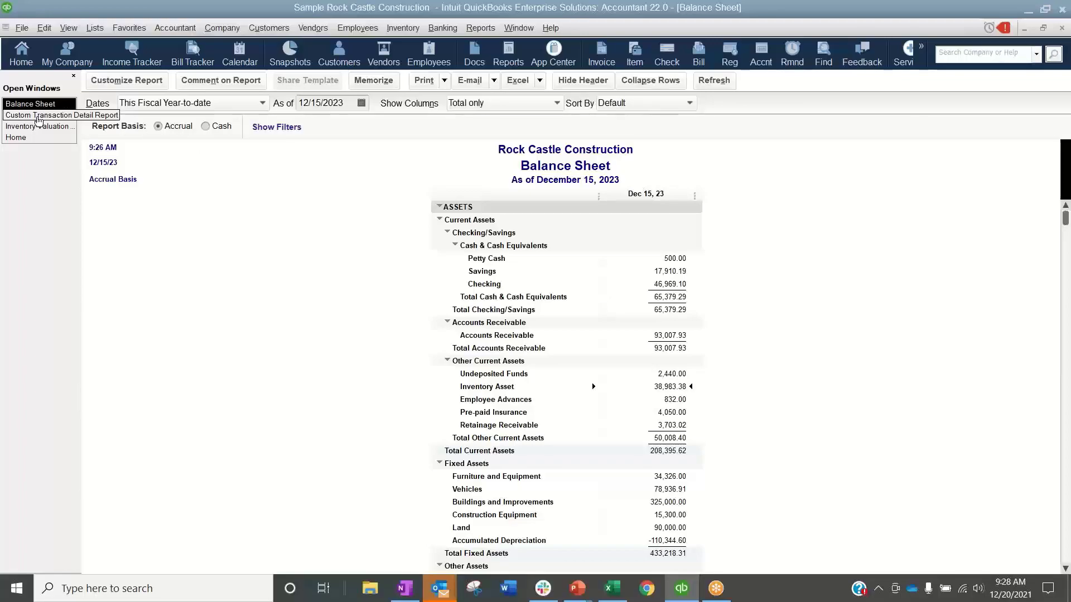
pyautogui.click(38, 117)
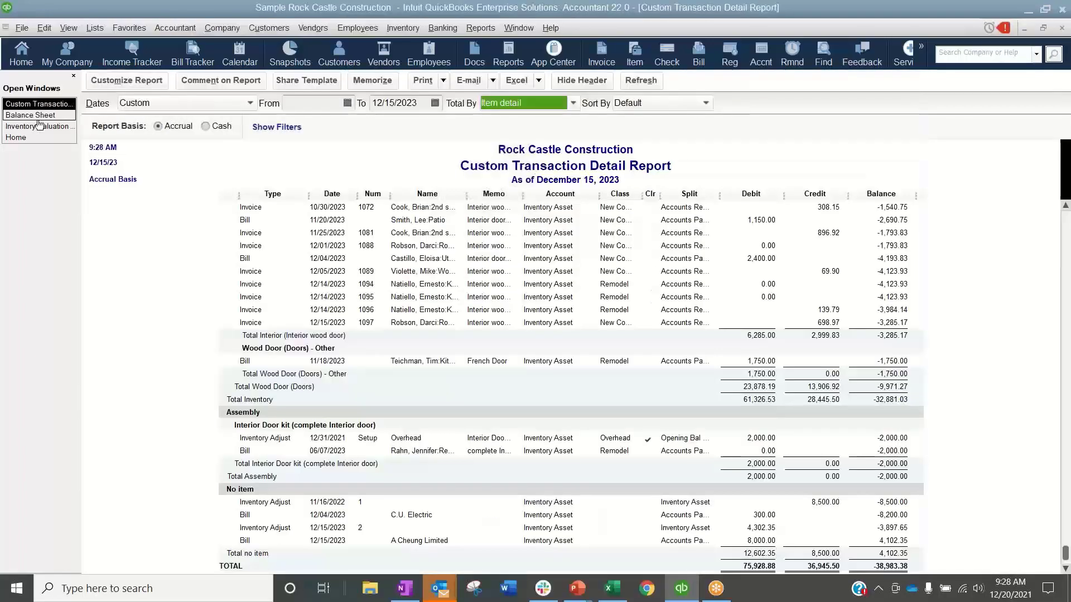
pyautogui.moveTo(1065, 553); pyautogui.dragTo(1066, 215)
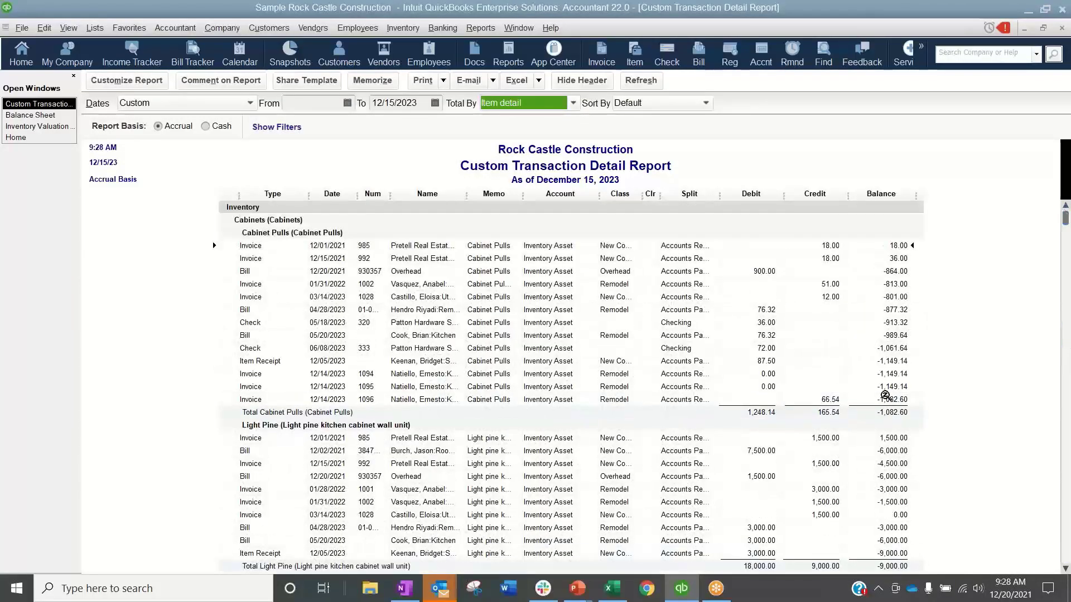
# - Compare the report's item balances with the Inventory Valuation Summary and examine the transactions grouped under No item
pyautogui.click(54, 128)
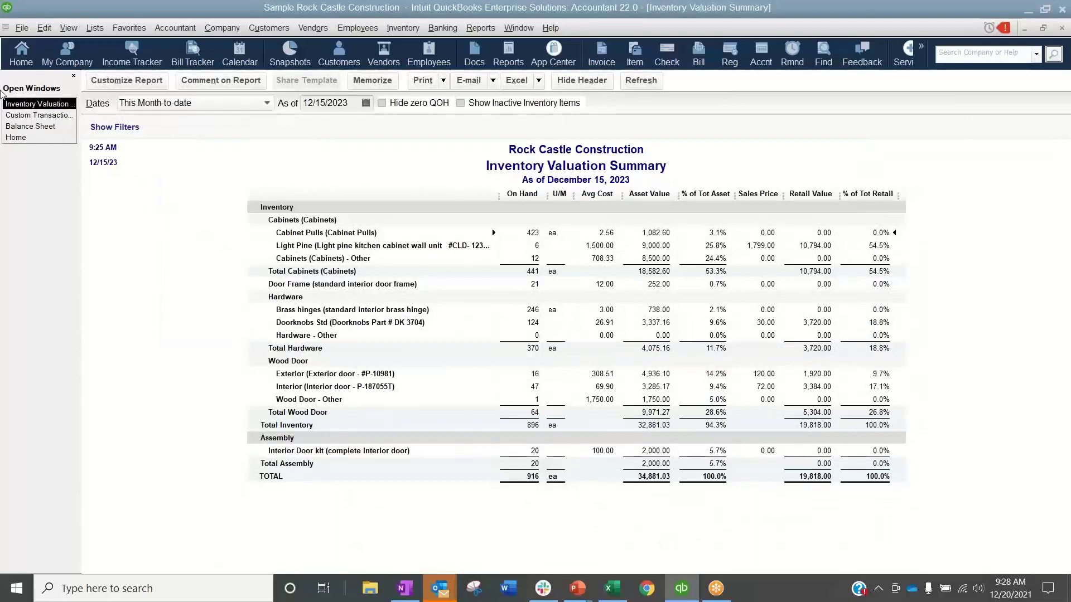
pyautogui.click(20, 116)
pyautogui.scroll(-4, 889, 492)
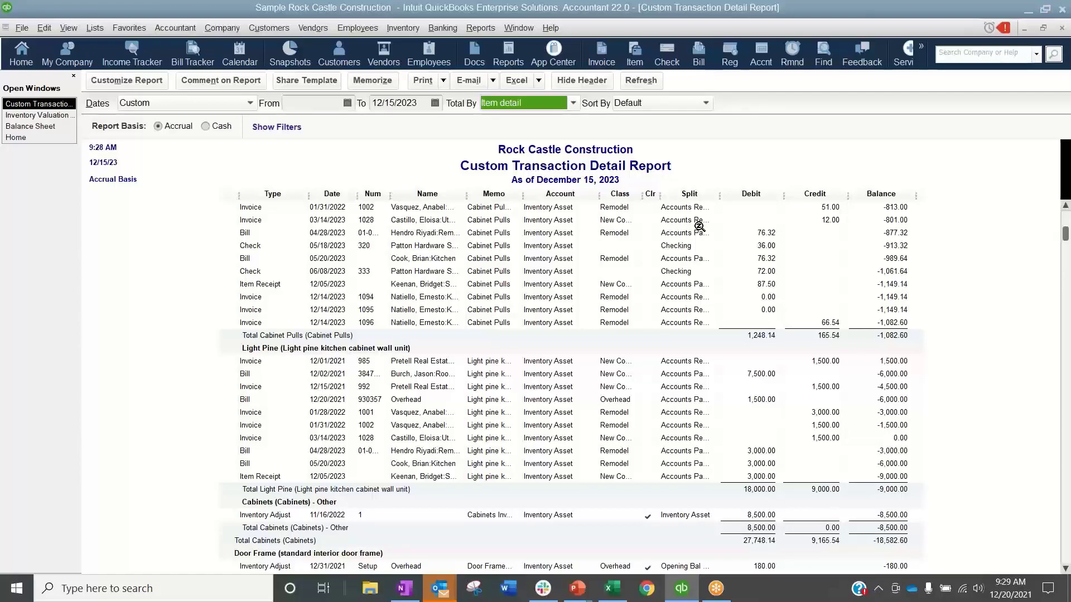
pyautogui.moveTo(1064, 234); pyautogui.dragTo(1057, 566)
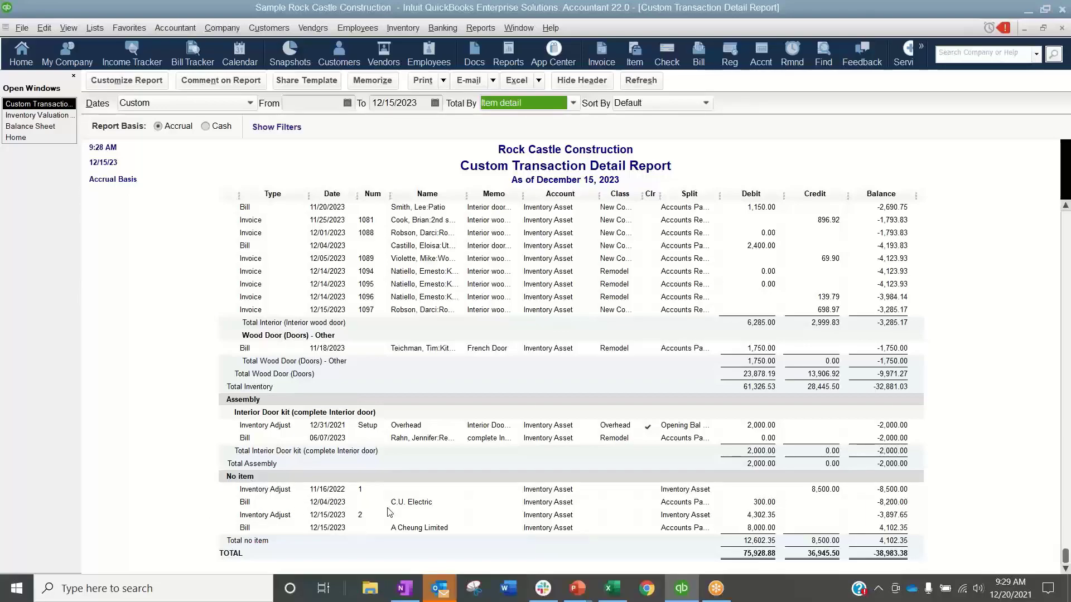
pyautogui.click(50, 117)
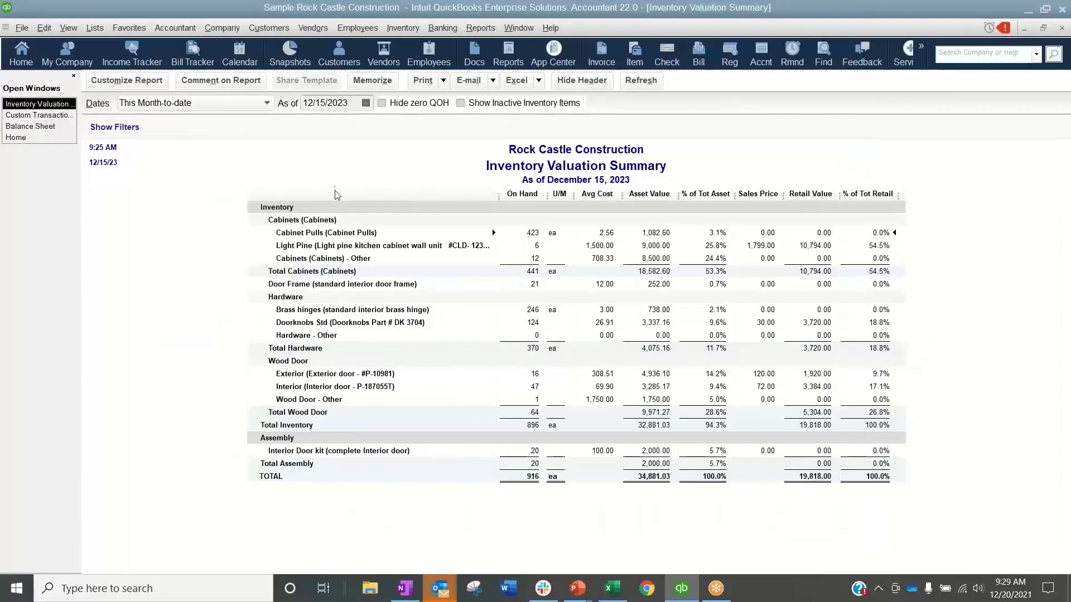
pyautogui.click(37, 115)
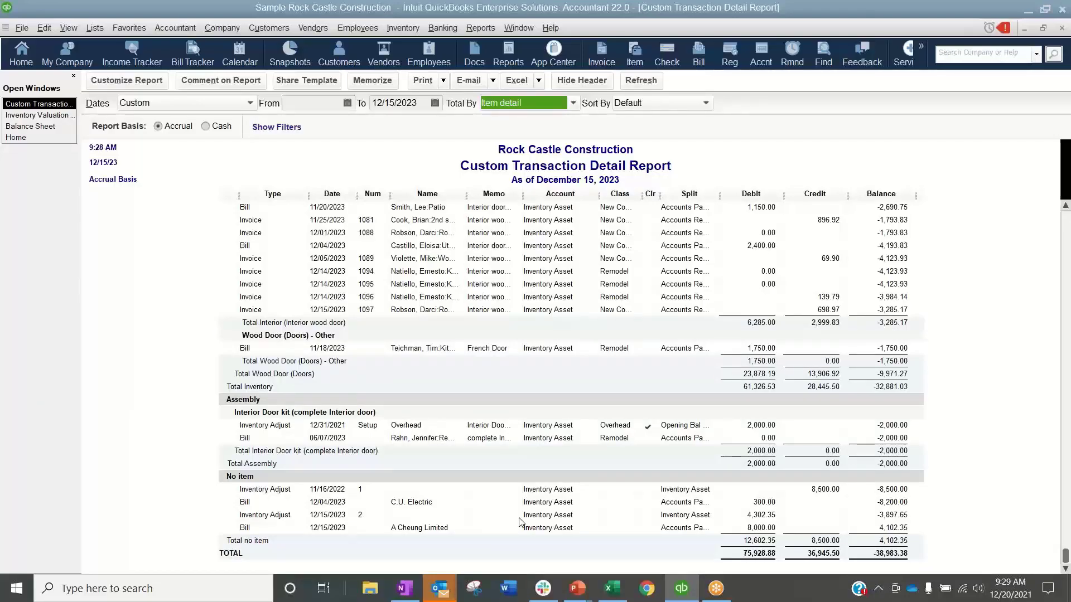
# - Open the 12/15/2023 A Cheung Limited bill from the No item group and add the Wood Door:Exterior item to it
pyautogui.click(322, 528)
pyautogui.doubleClick(322, 528)
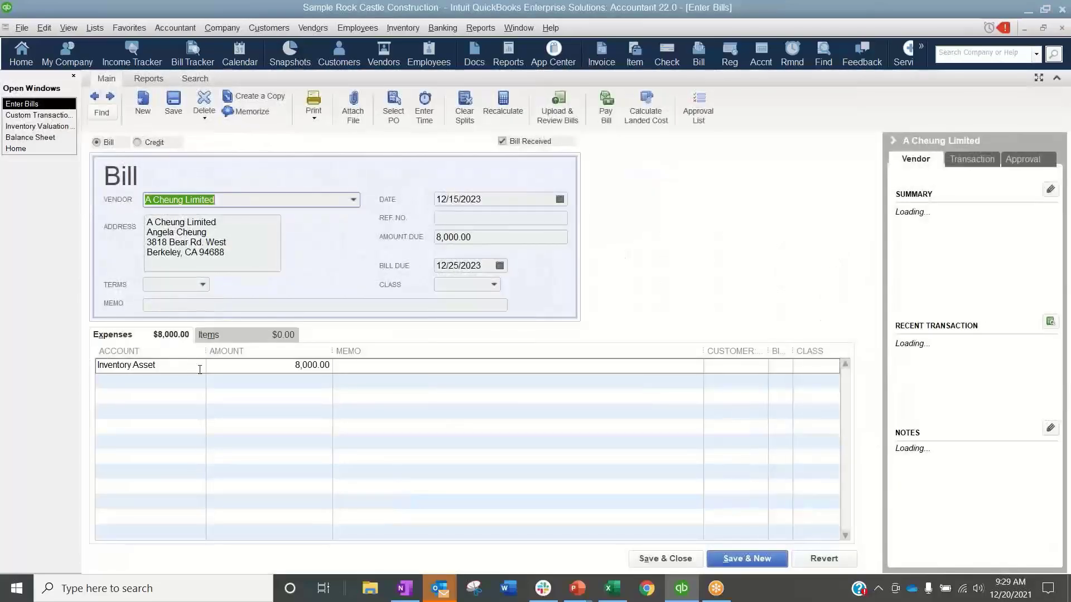
pyautogui.click(166, 366)
pyautogui.click(237, 336)
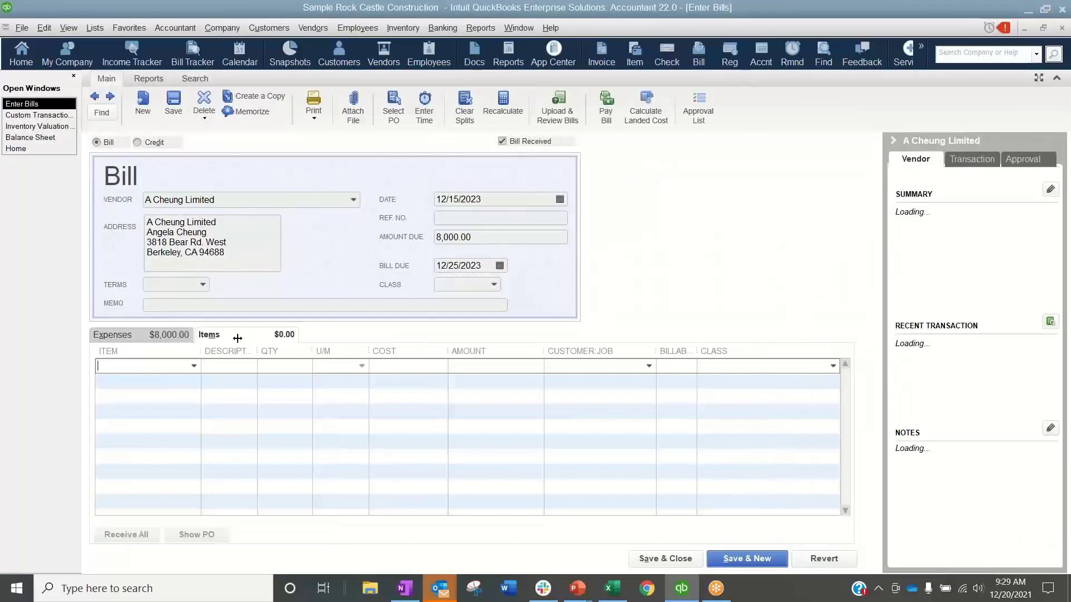
pyautogui.click(151, 365)
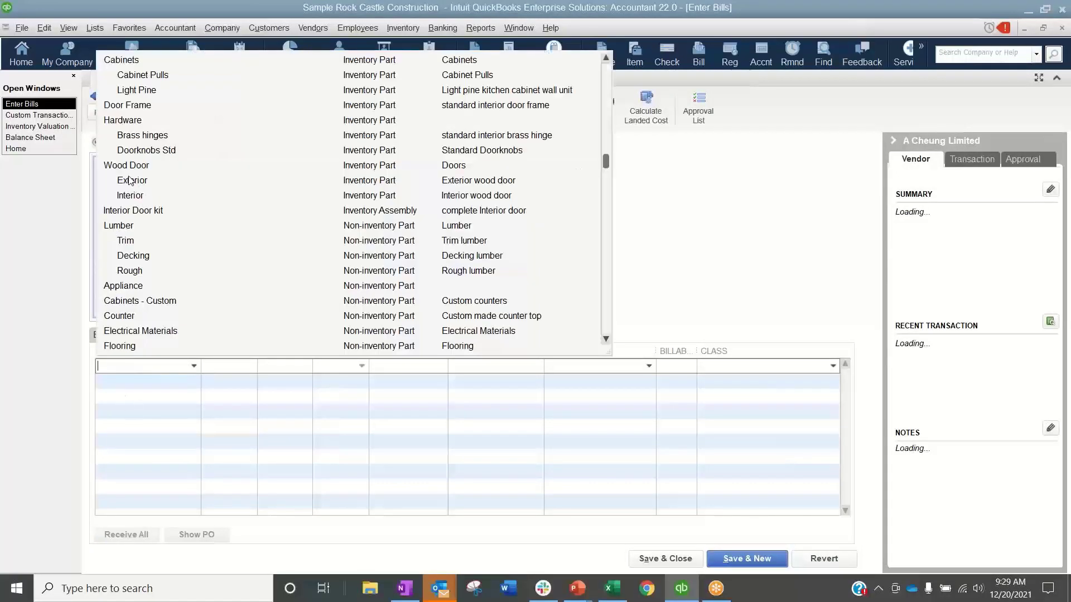
pyautogui.click(132, 181)
# - Set the Wood Door:Exterior line to a quantity of 80 at a cost of 100.00 each
pyautogui.click(408, 371)
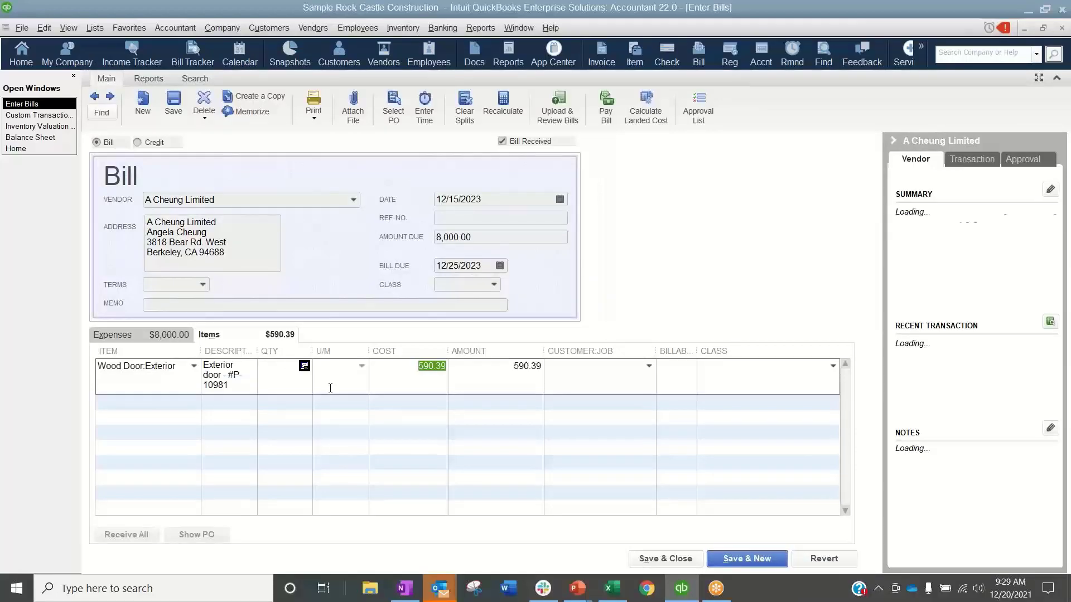
pyautogui.hotkey('shift', 'Tab')
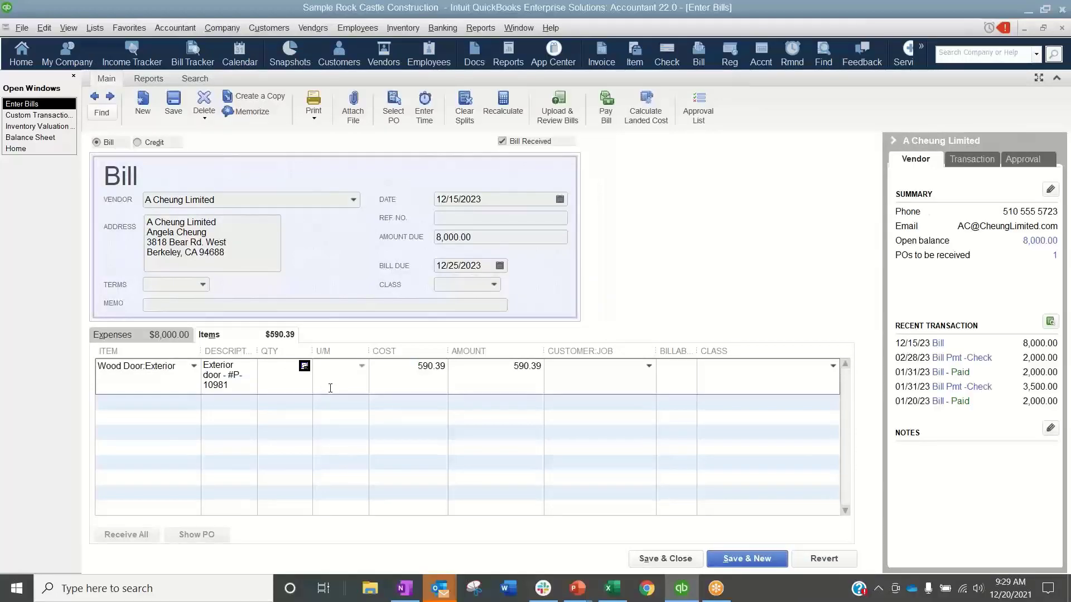
pyautogui.write('80')
pyautogui.press('Tab')
pyautogui.write('100')
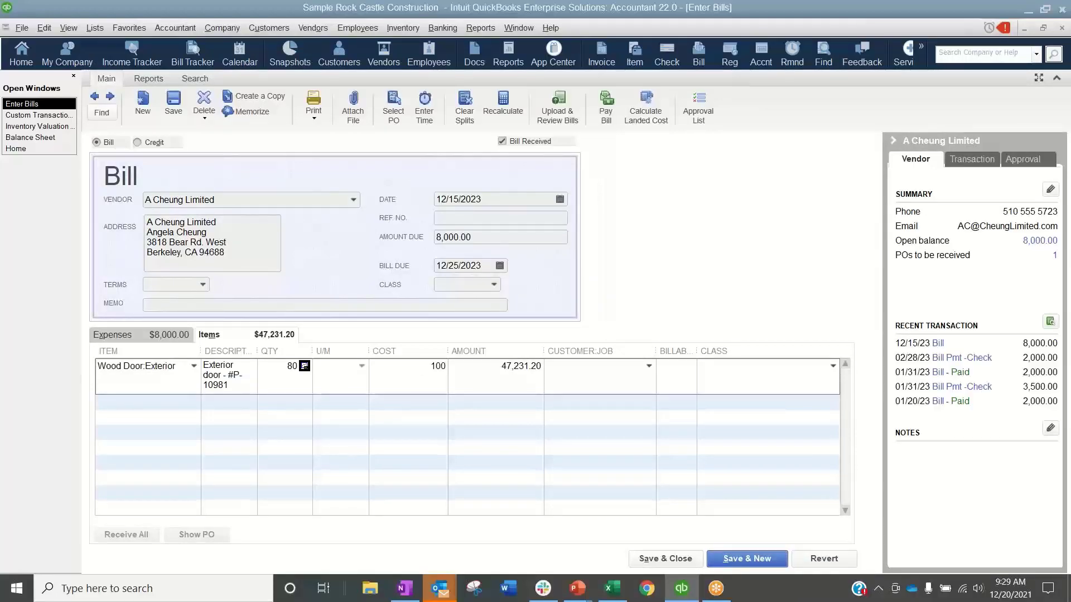
pyautogui.press('Tab')
pyautogui.click(369, 455)
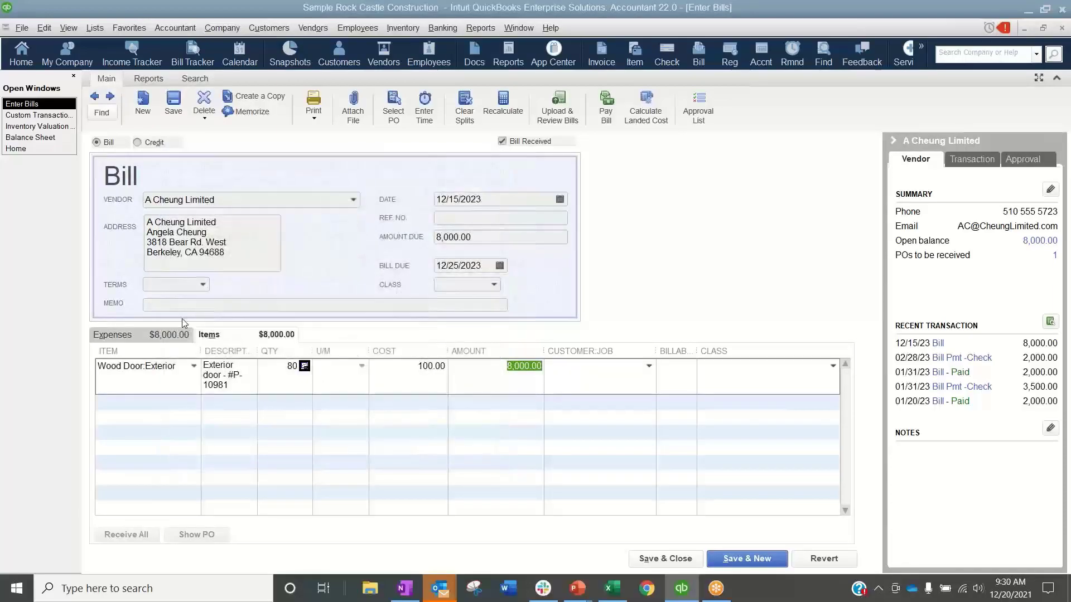
# - Delete the Inventory Asset expense line from the bill and return to its item lines
pyautogui.click(162, 335)
pyautogui.hotkey('ctrl', 'Delete')
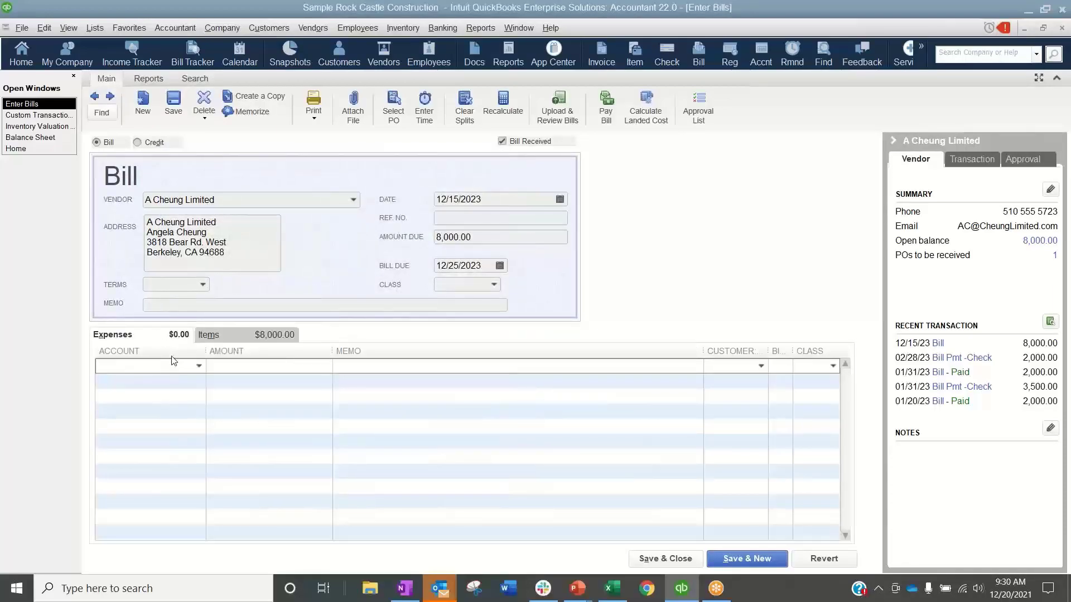
pyautogui.click(251, 335)
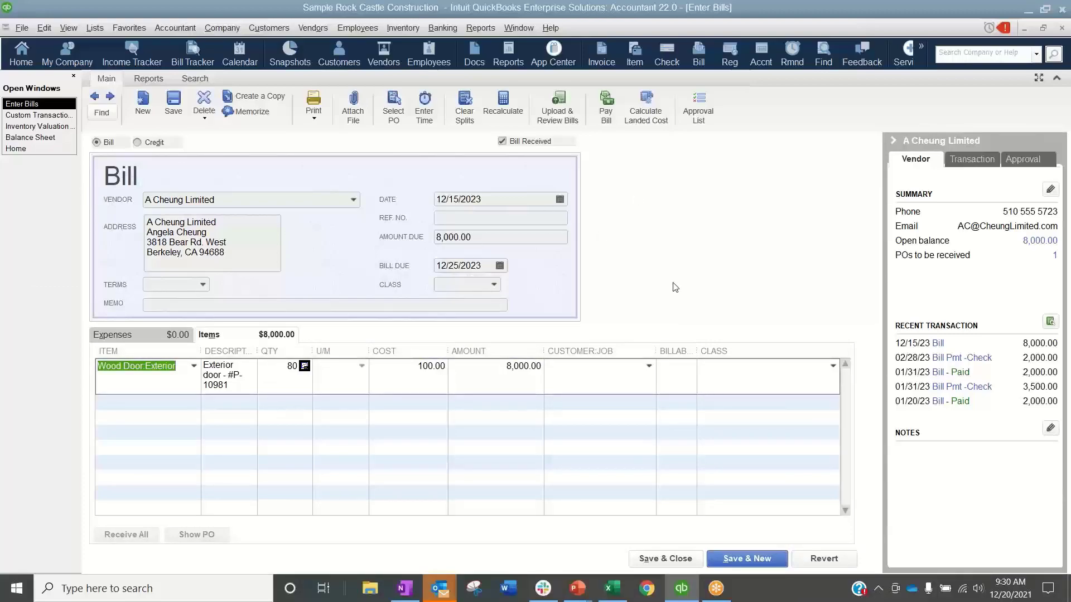
# - Save and close the corrected A Cheung Limited bill, recording its changes, and return to the Custom Transaction Detail Report
pyautogui.click(684, 559)
pyautogui.press('Return')
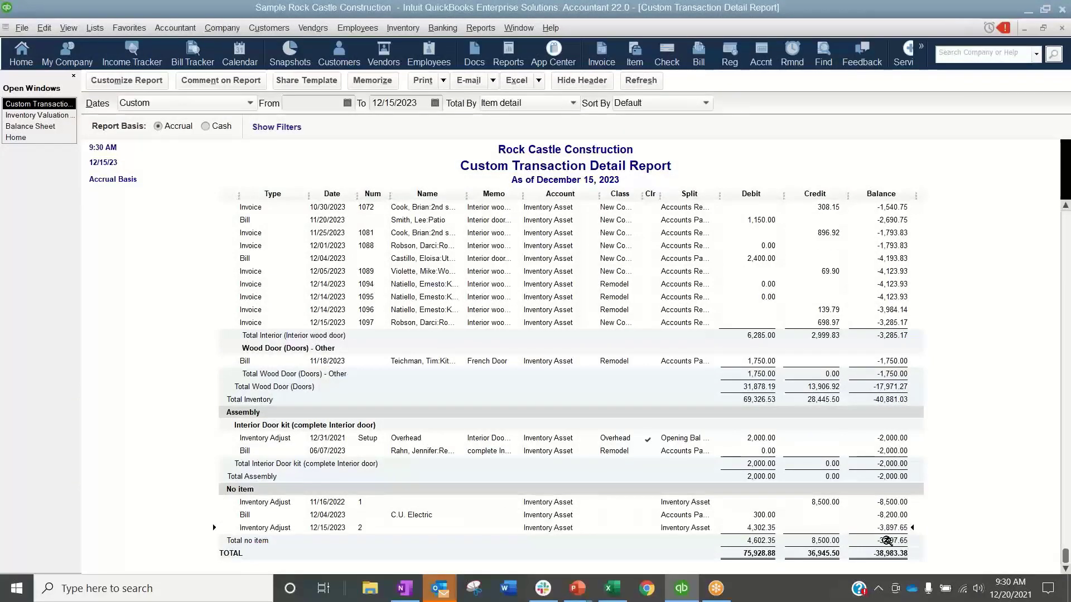
pyautogui.rightClick(887, 535)
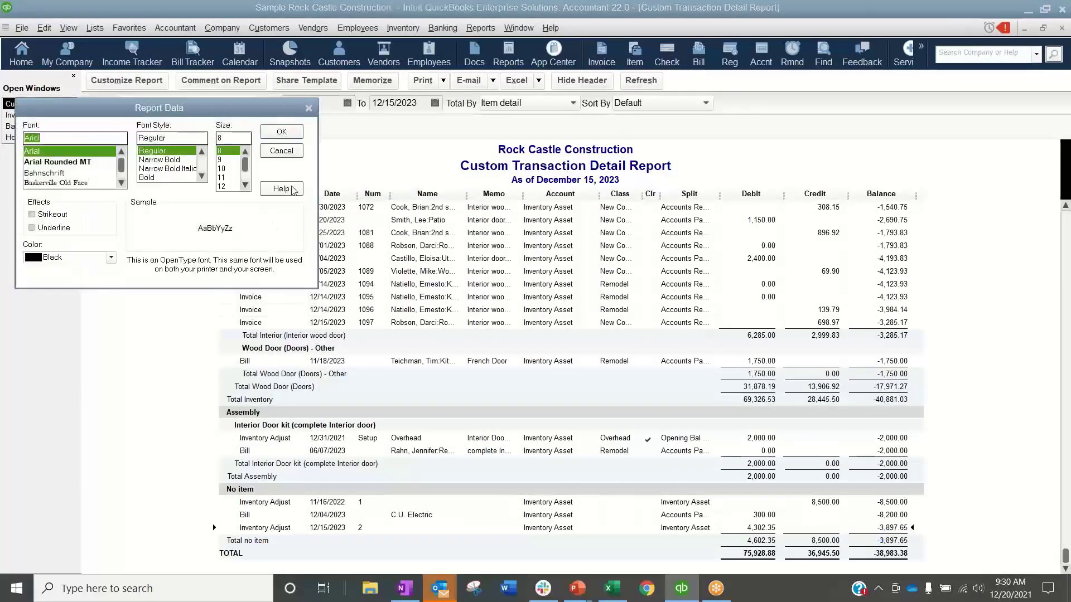
pyautogui.click(282, 151)
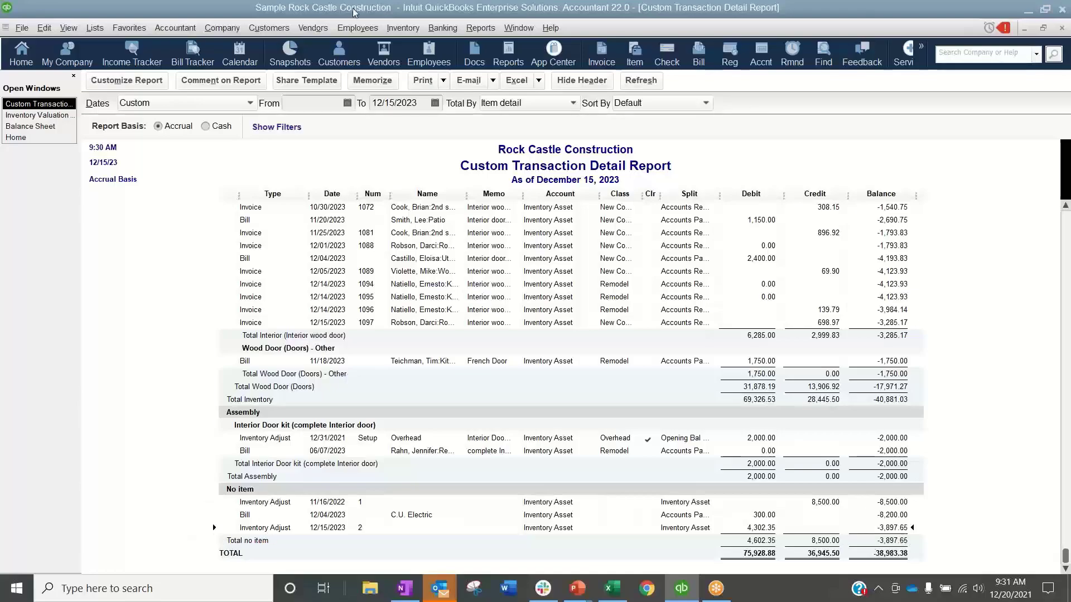
# - Start a new general journal entry with Inventory Asset as the account on its first line
pyautogui.click(238, 31)
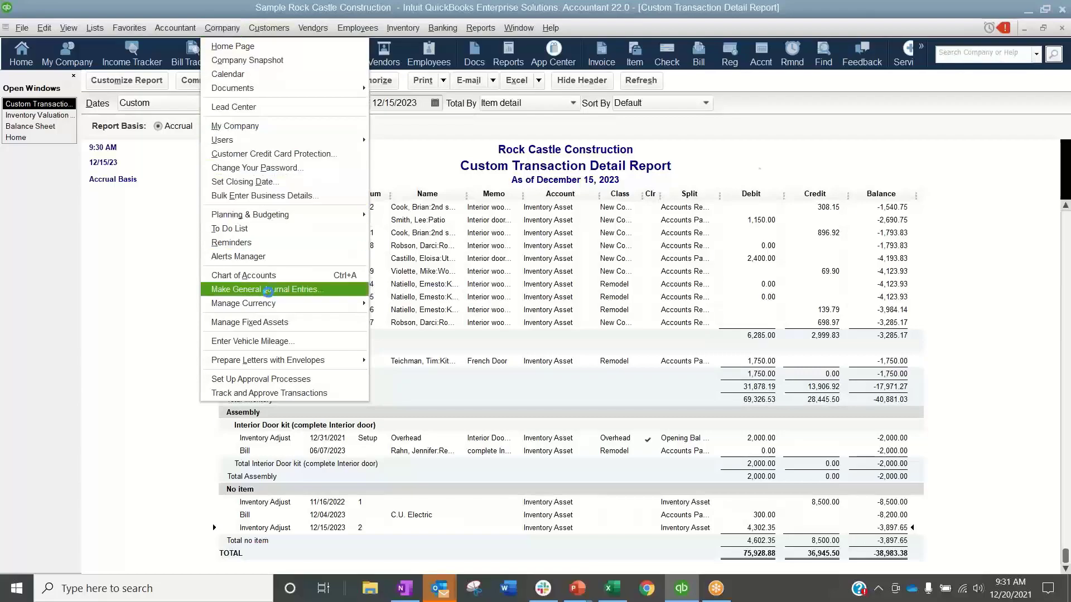
pyautogui.click(266, 289)
pyautogui.click(165, 180)
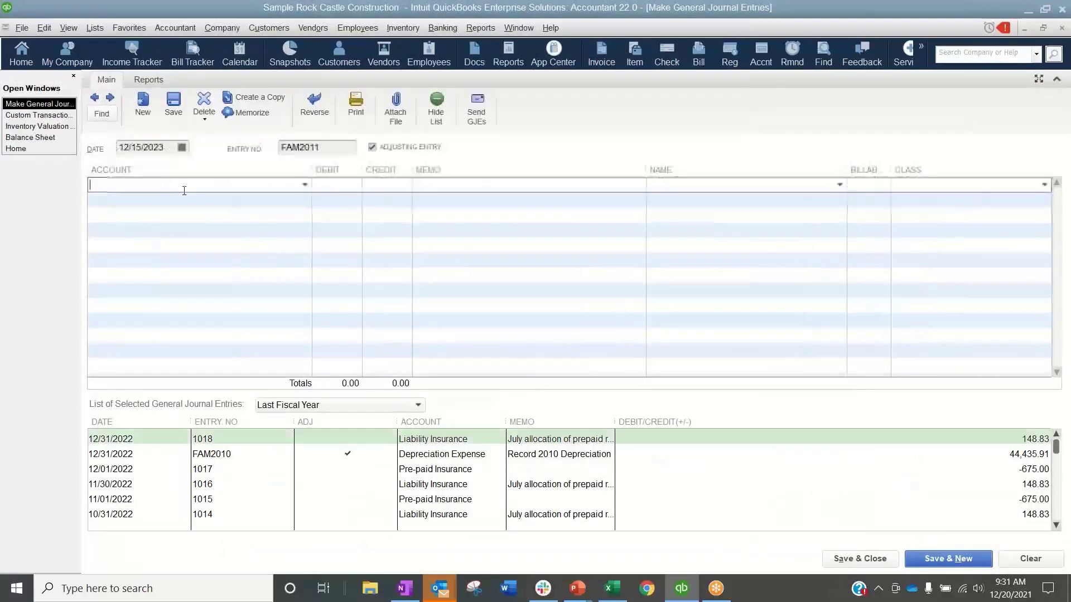
pyautogui.write('Inventory Asset')
pyautogui.press('Tab')
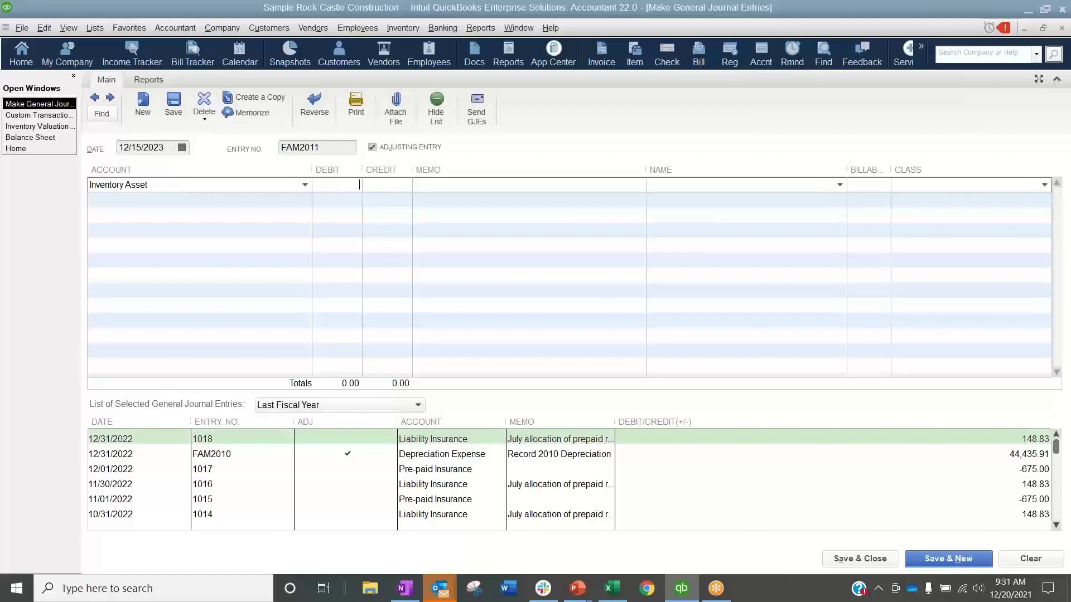
# - Debit Inventory Asset 3,897.65, matching the report's No item balance, with the memo "To Clean Up Inventory Once and For ALL!!"
pyautogui.click(39, 114)
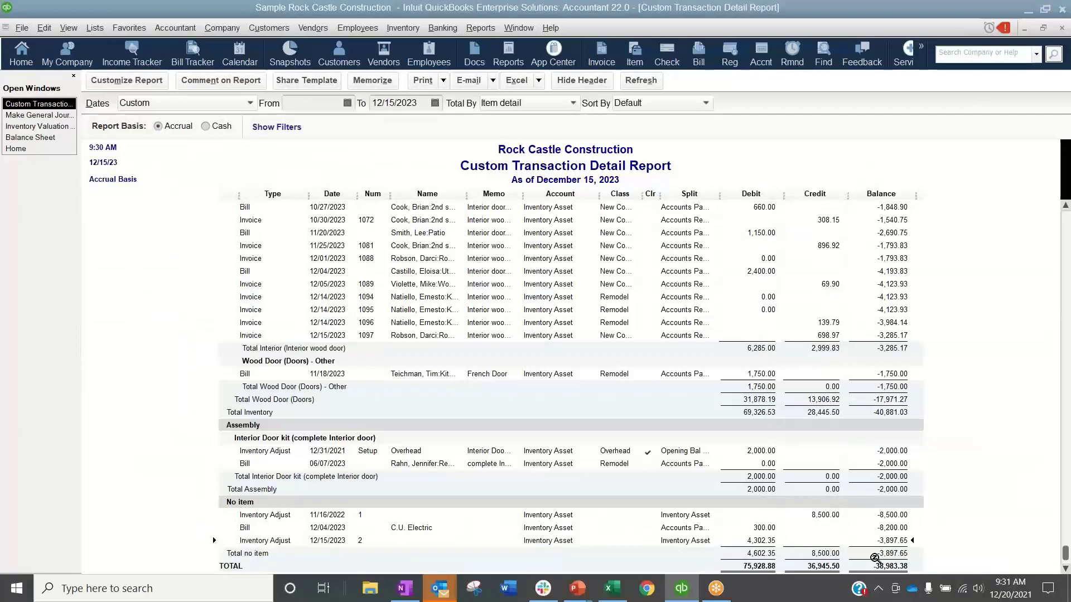
pyautogui.click(50, 115)
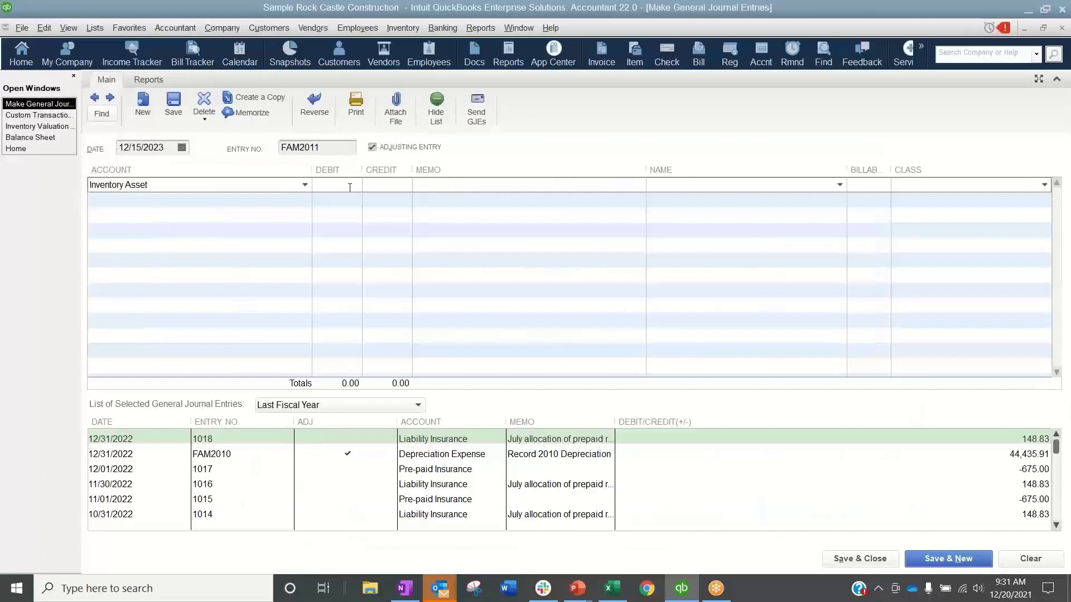
pyautogui.write('3897.65')
pyautogui.press('Tab')
pyautogui.write('To Clean Up Inventory Once')
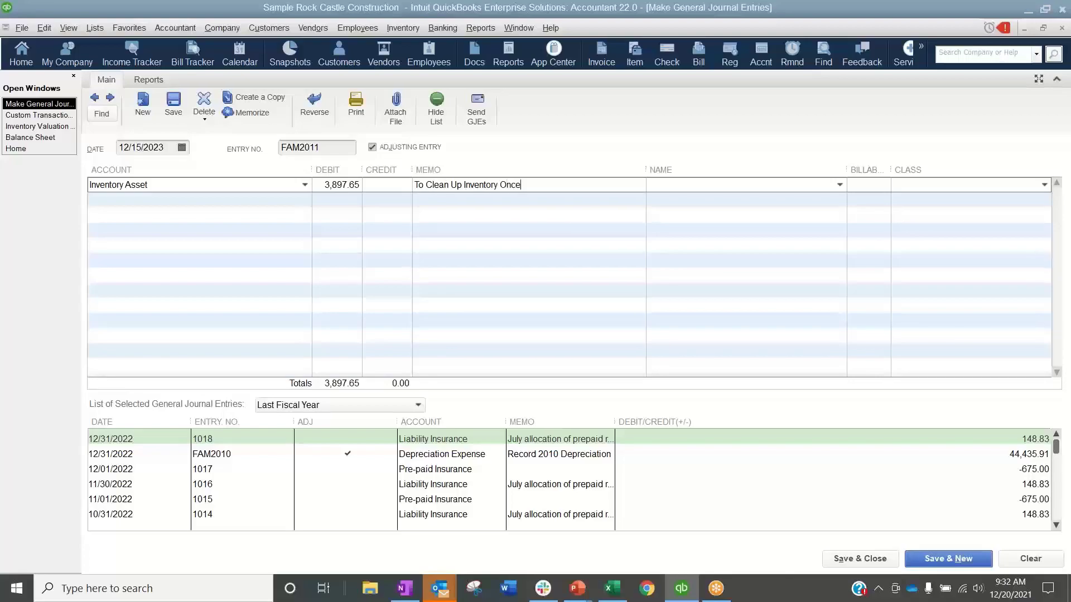
pyautogui.write(' and For ALL!!')
pyautogui.press('Tab')
# - Add Cost of Goods Sold as the offsetting line with a credit of 3,897.65 and save the journal entry
pyautogui.write('cog')
pyautogui.press('BackSpace')
pyautogui.press('BackSpace')
pyautogui.press('BackSpace')
pyautogui.write('cost of Goods Sold')
pyautogui.press('Tab')
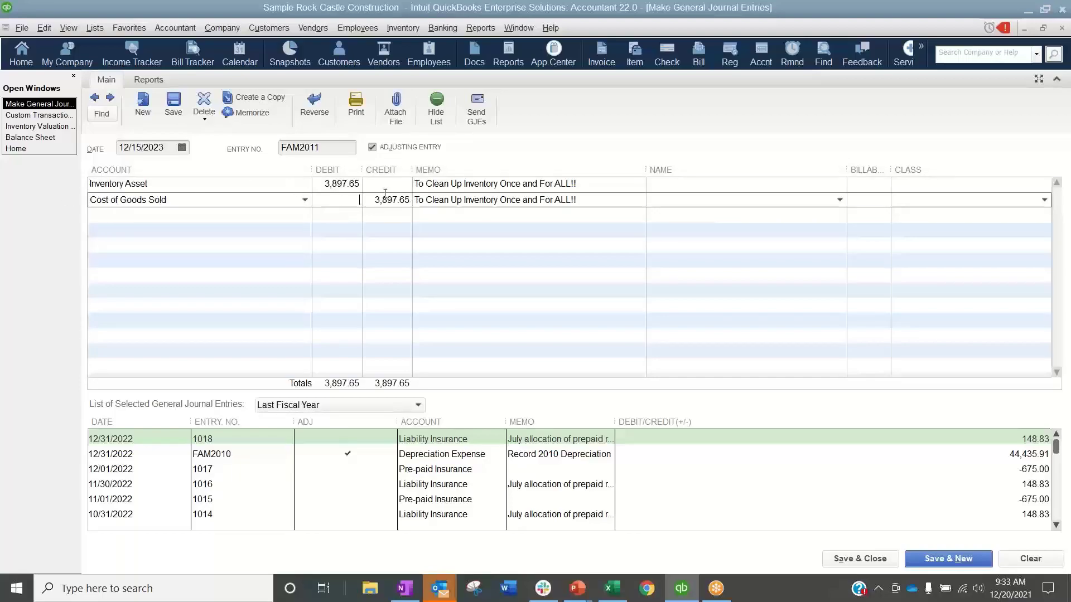
pyautogui.click(173, 103)
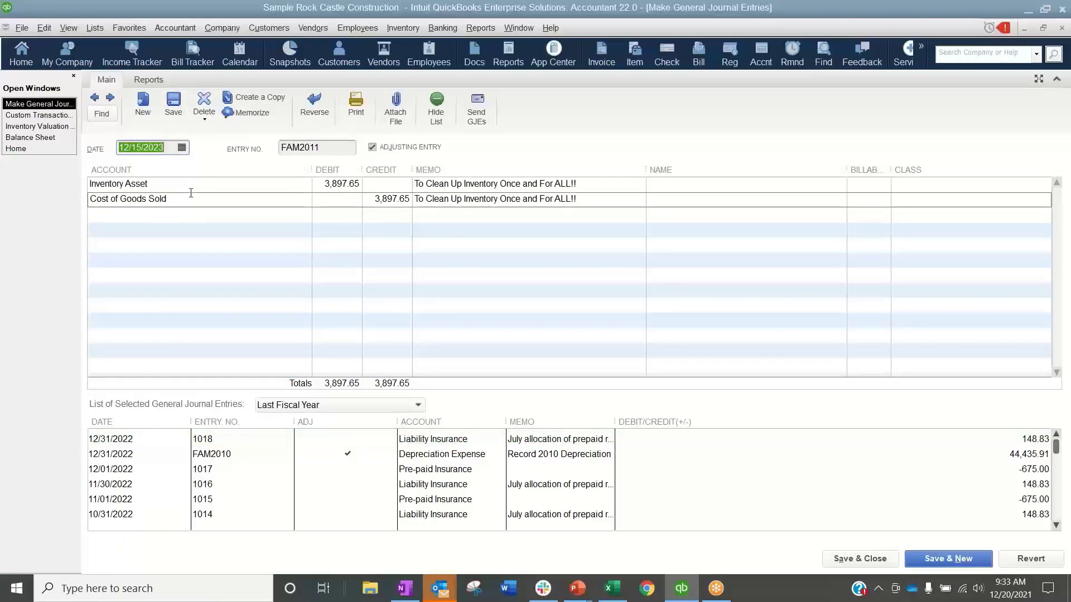
# - Check the No item total in the Custom Transaction Detail Report, and close the report and the journal entry window
pyautogui.click(58, 117)
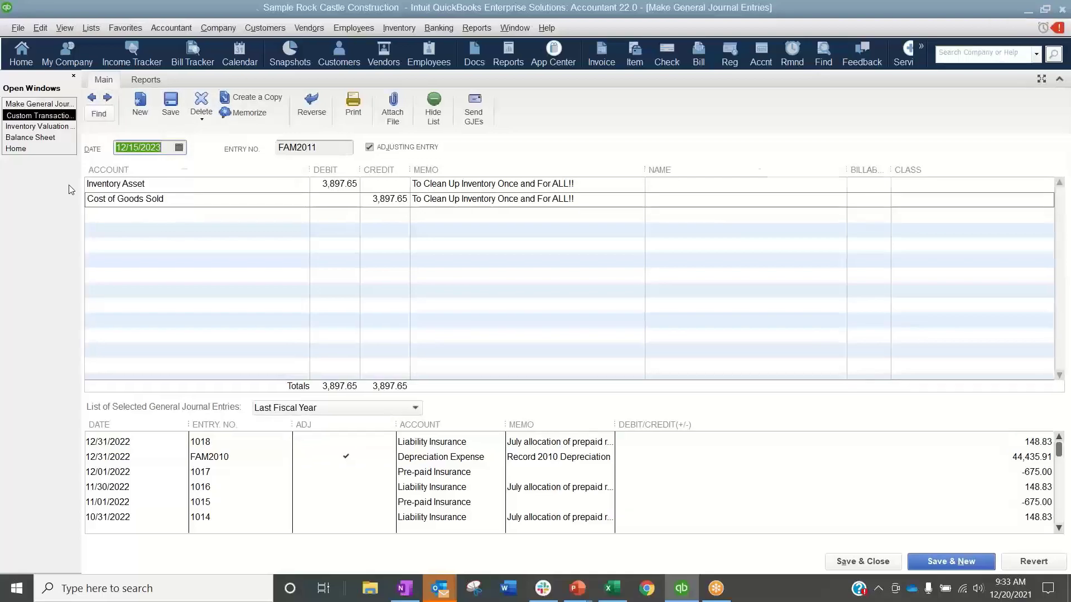
pyautogui.scroll(-1, 762, 375)
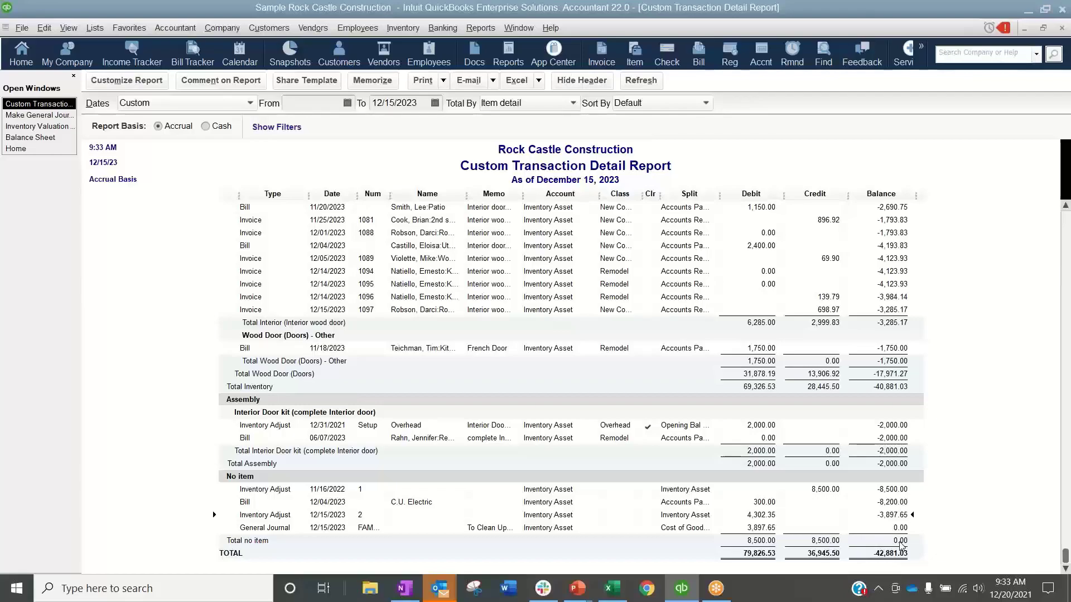
pyautogui.click(1061, 27)
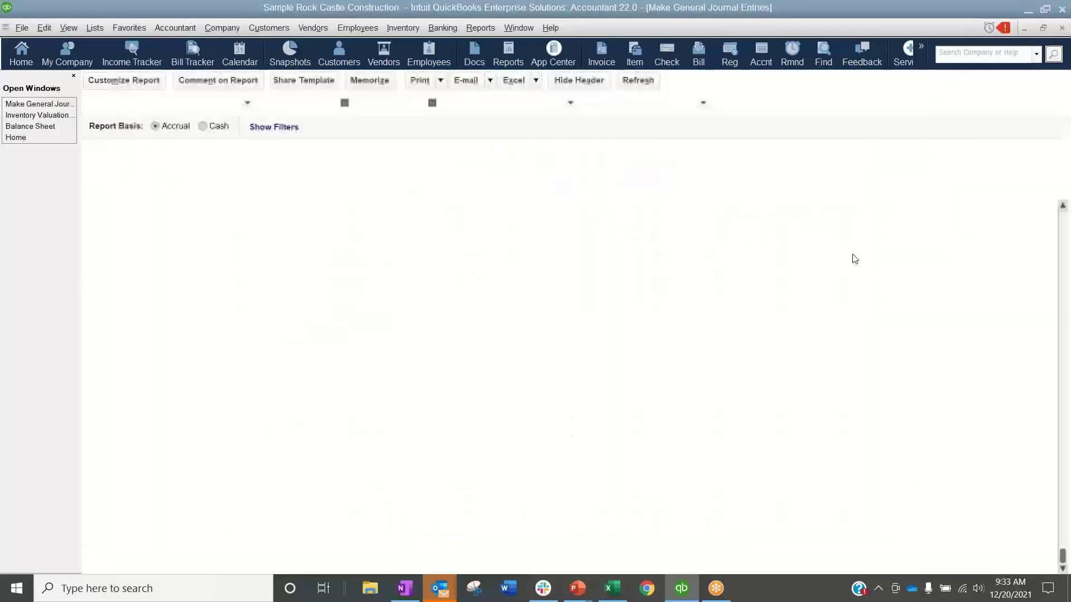
pyautogui.click(1061, 28)
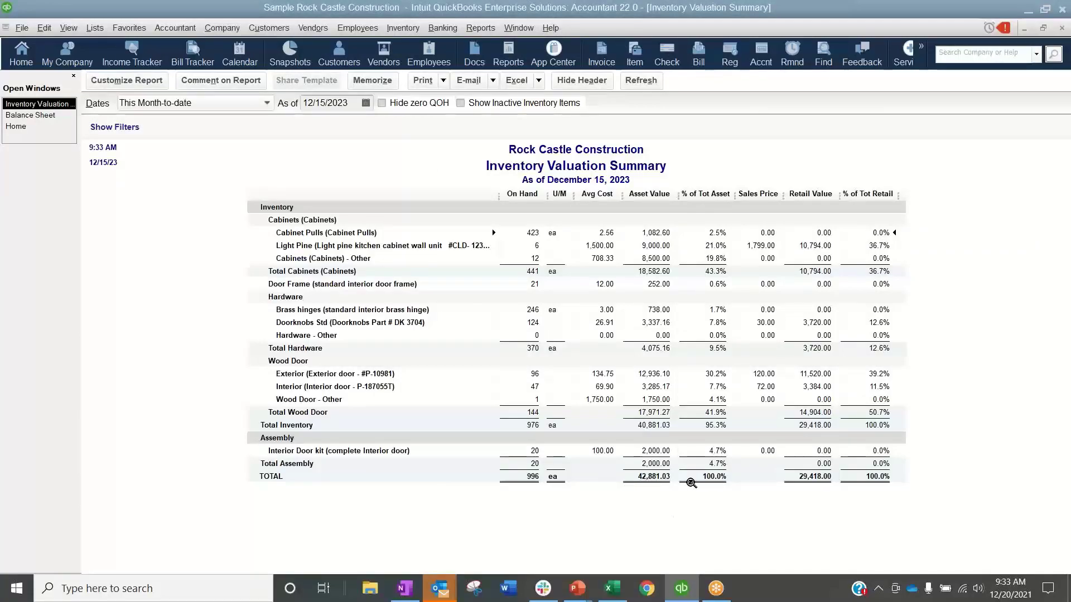
# - Compare the Balance Sheet's Inventory Asset balance with the Inventory Valuation Summary total, and switch to the PowerPoint slide show
pyautogui.click(34, 115)
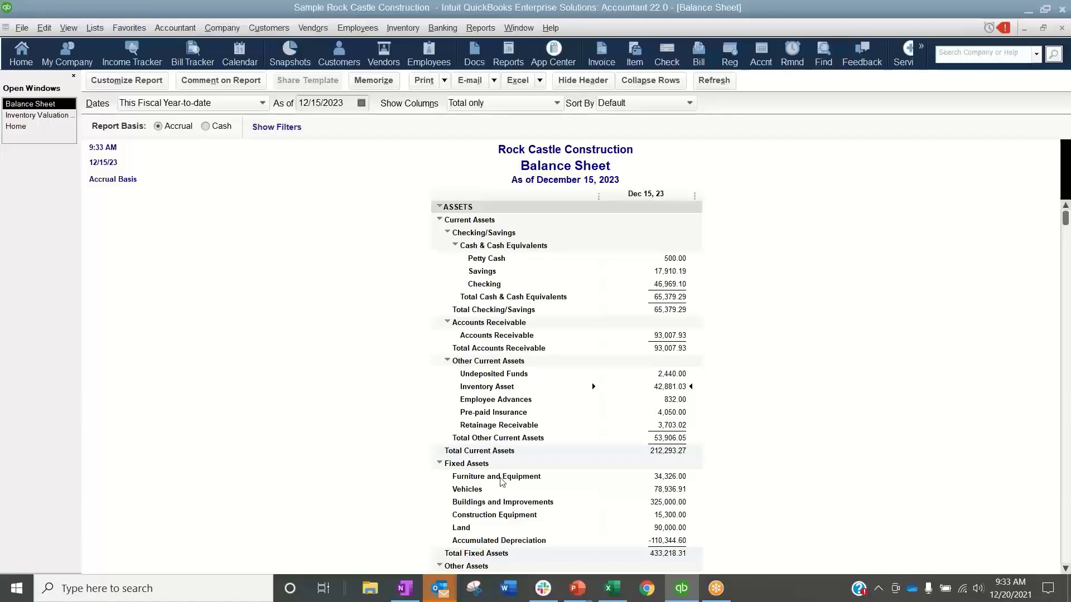
pyautogui.moveTo(588, 595)
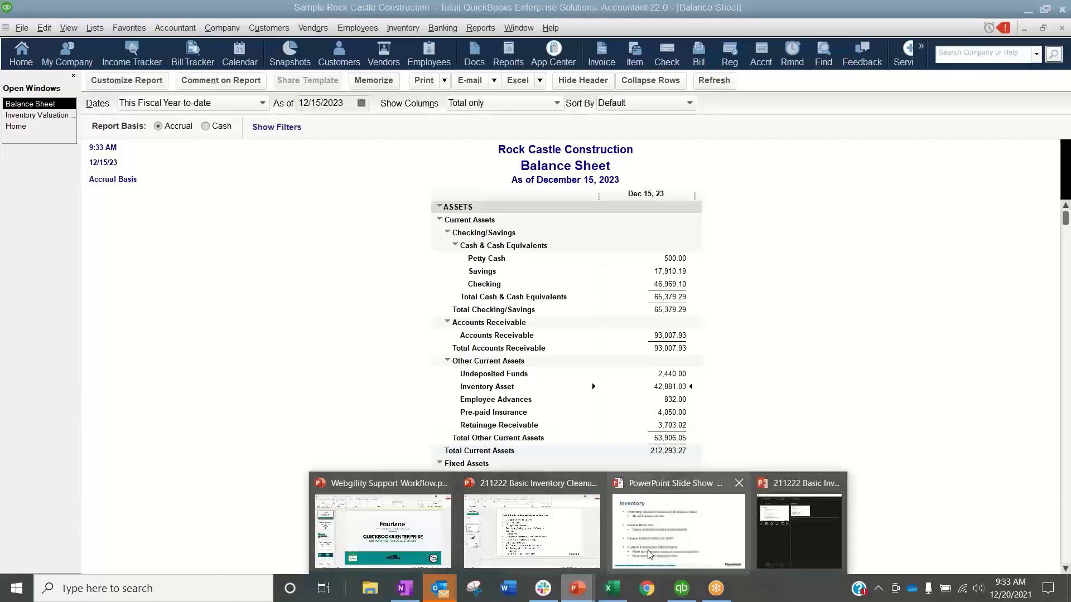
pyautogui.click(647, 550)
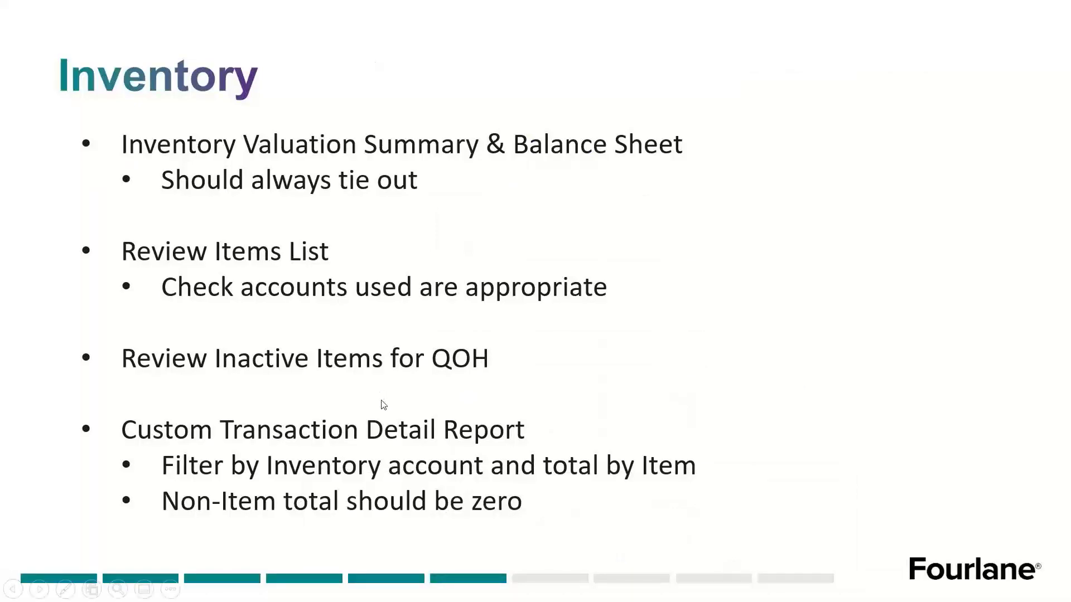